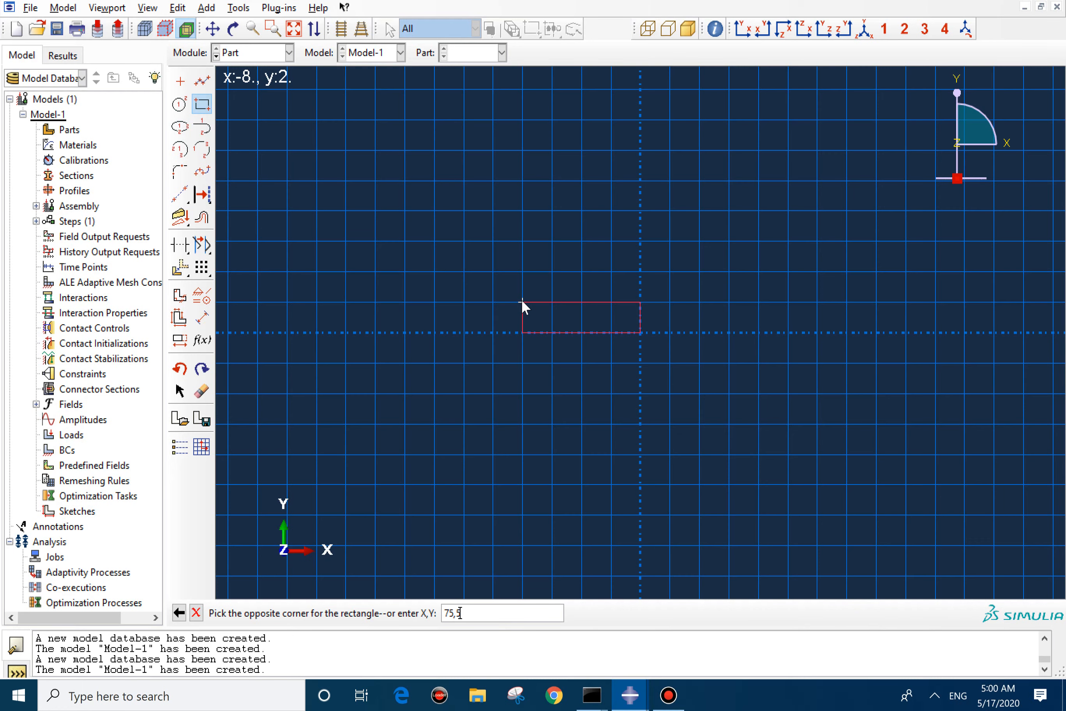
Finish the first part's rectangle with its opposite corner at 75,5 and complete the sketch.
key("Return")
scroll(418, 396, "down", 5)
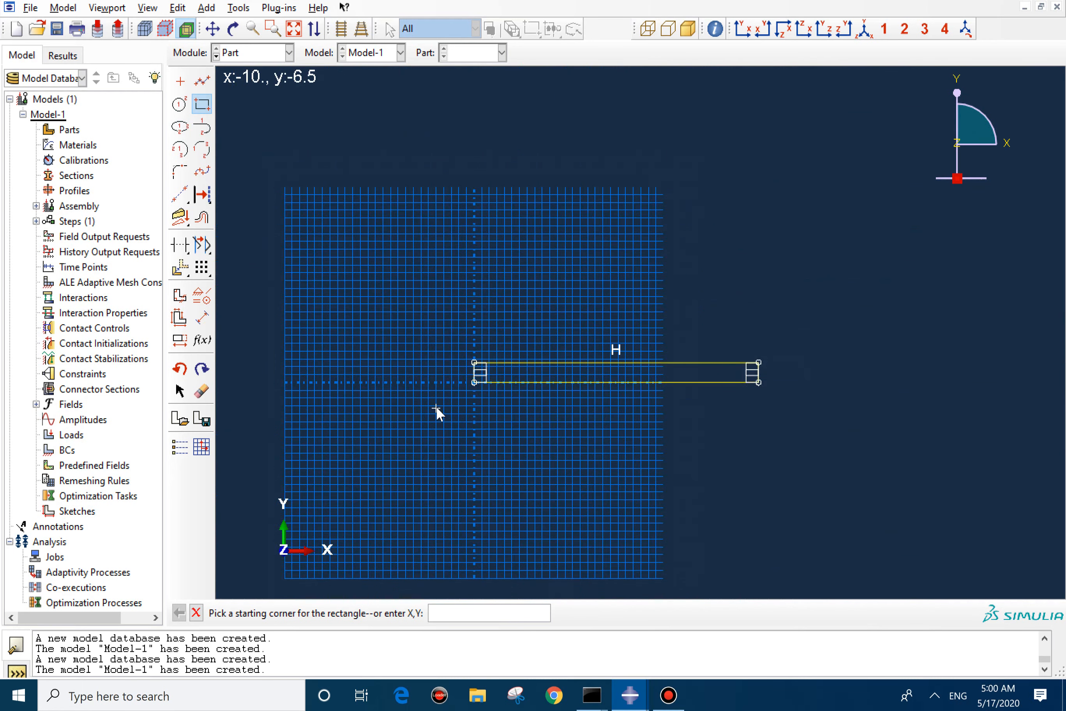
middle_click(436, 405)
middle_click(436, 405)
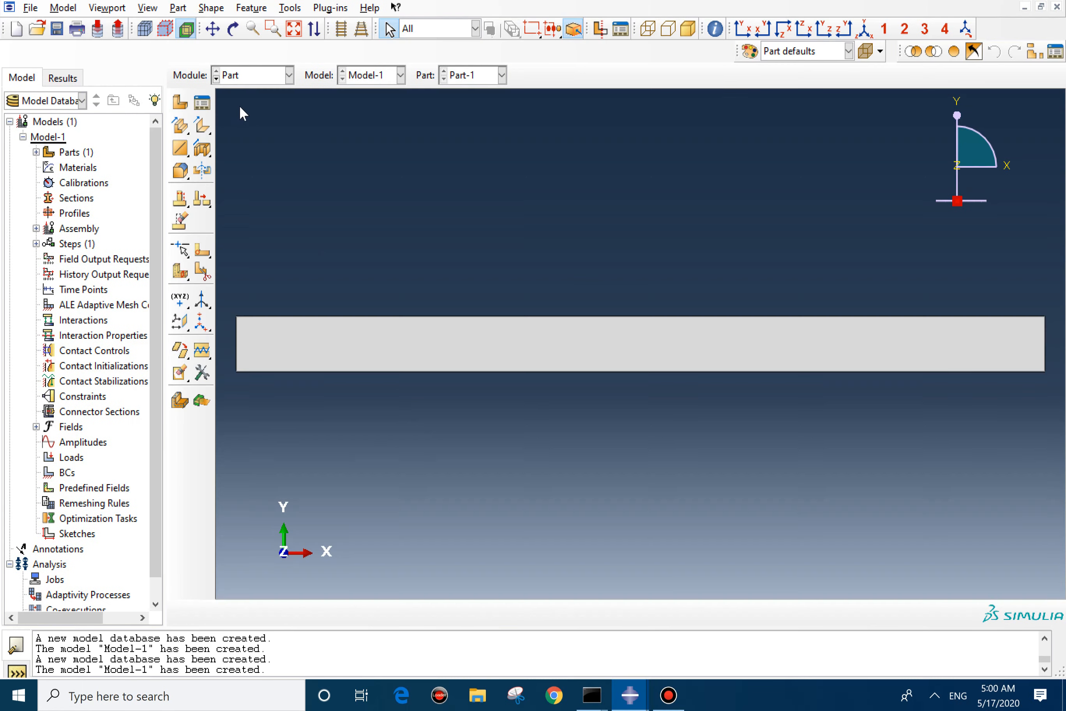
Create a second part by sketching a very thin rectangle with corners at 75,0.001 and the origin.
left_click(185, 104)
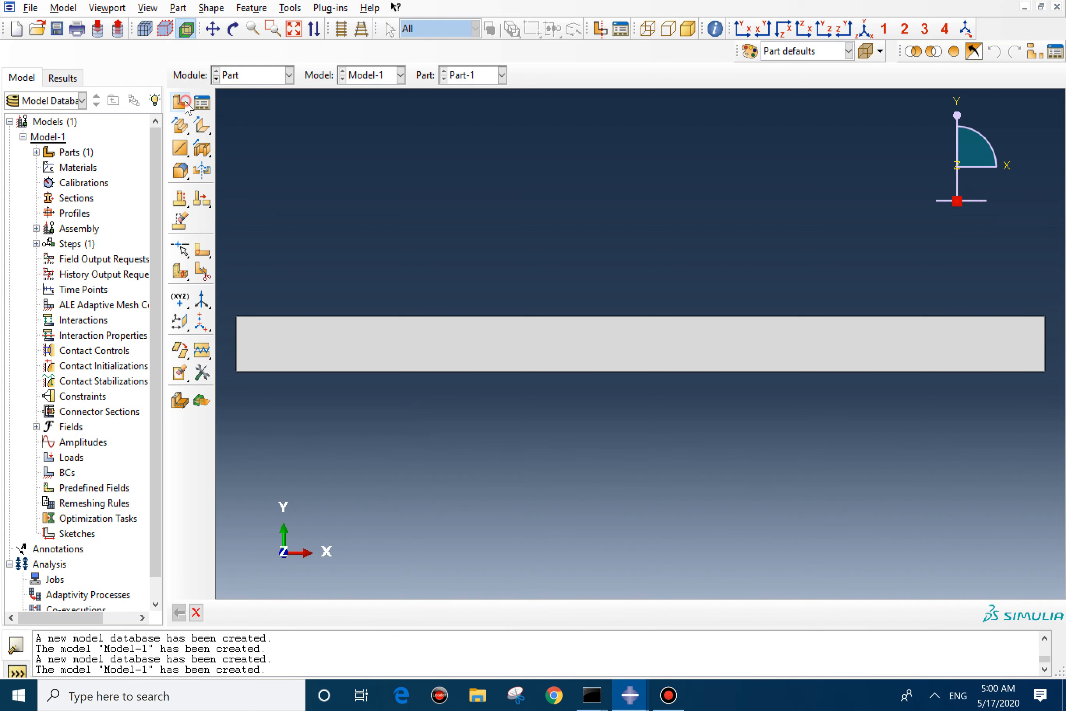
left_click(62, 445)
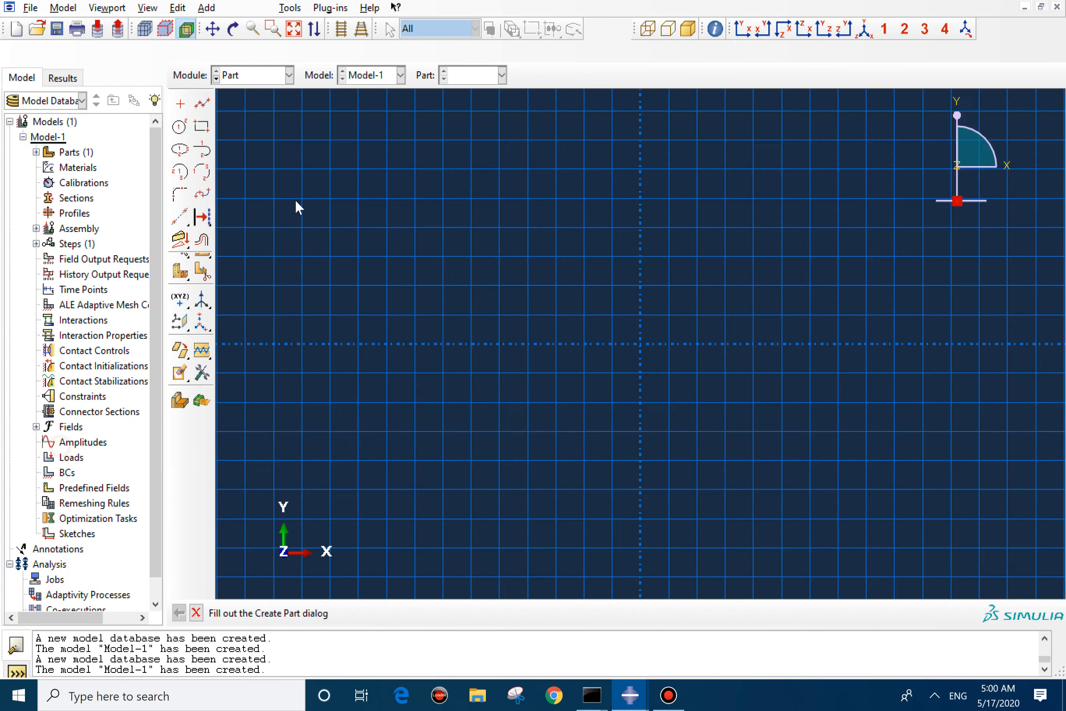
left_click(202, 106)
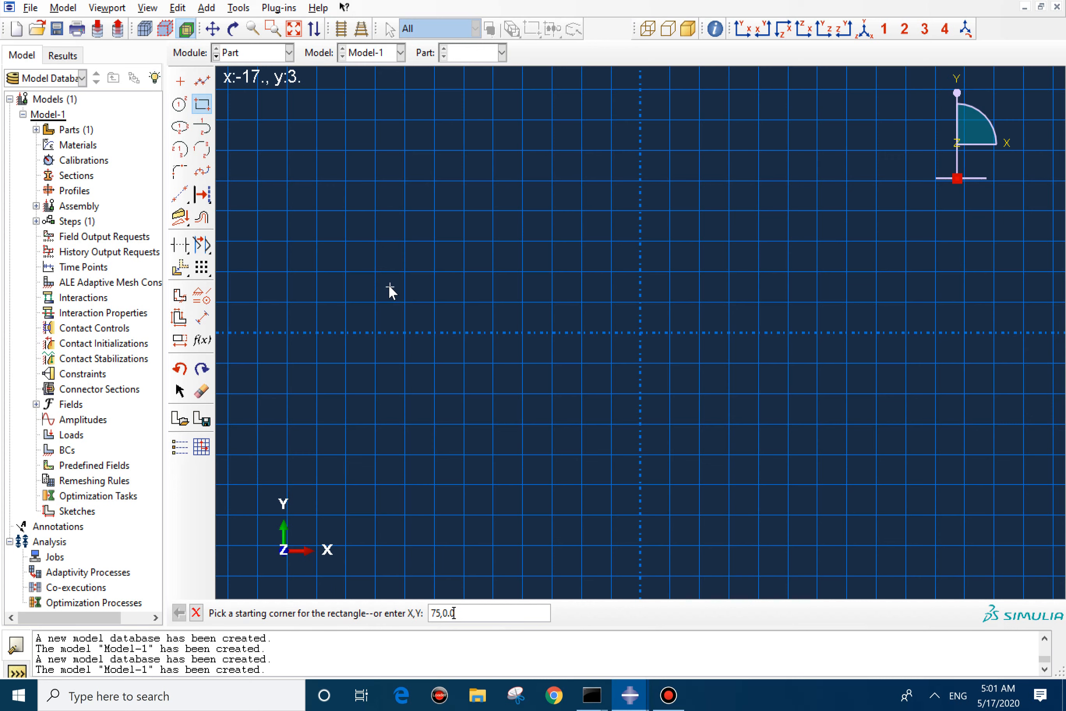
type("75,0.001")
key("Return")
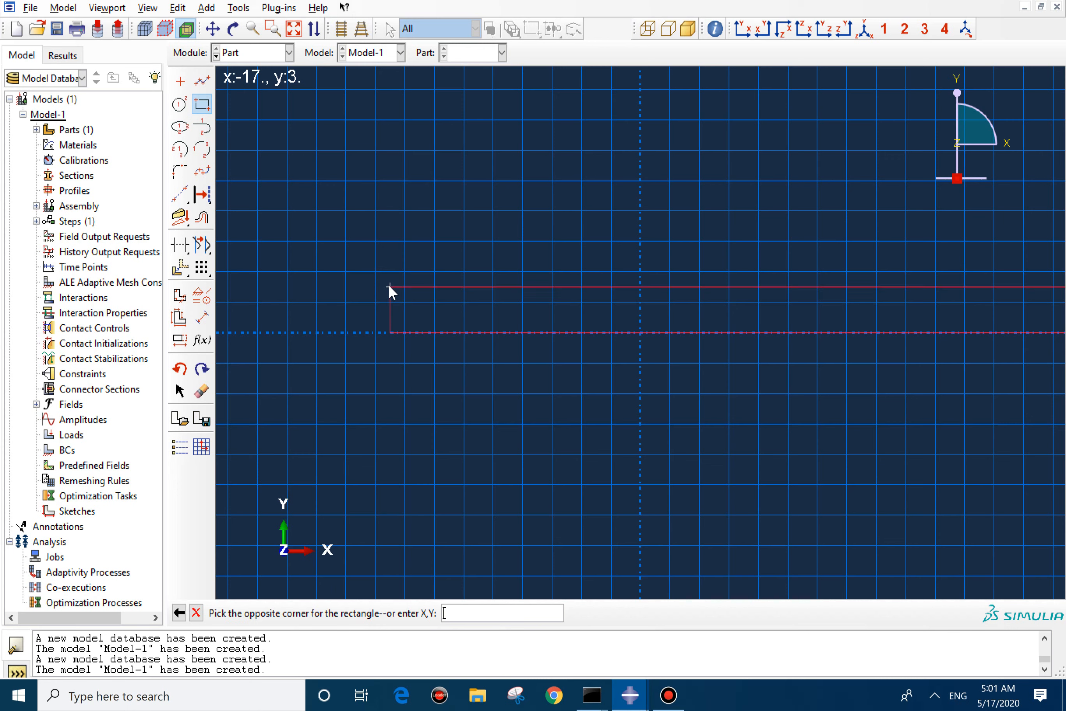
type("0")
key("Return")
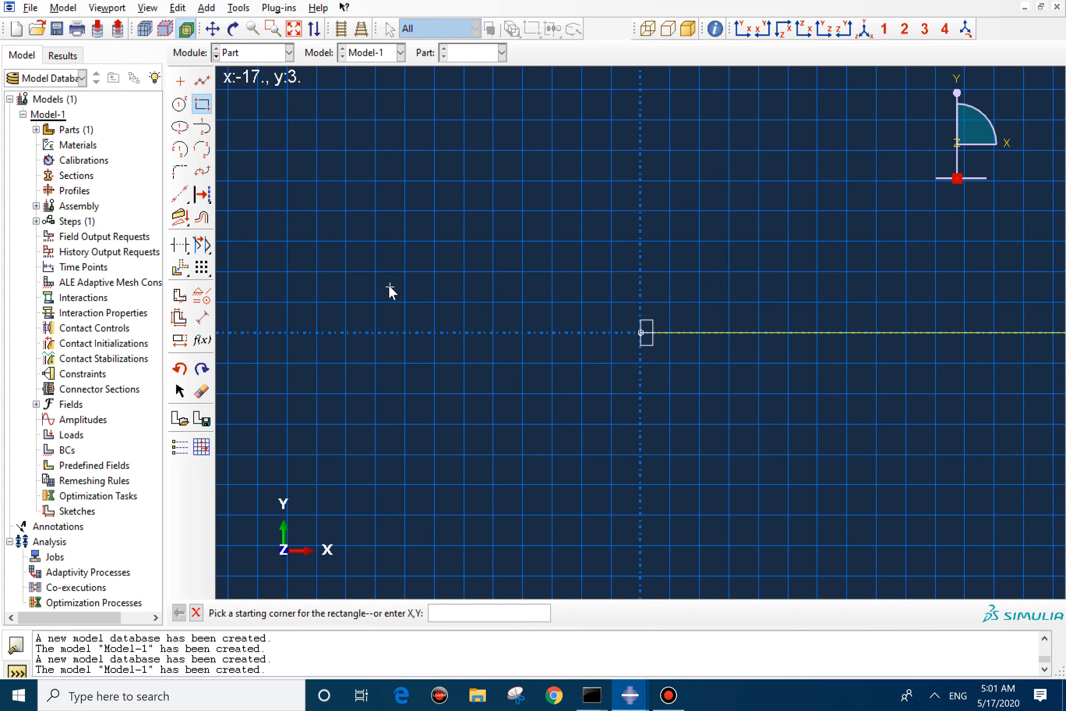
scroll(660, 334, "up", 2)
mouse_move(642, 334)
middle_mouse_down("ctrl+alt")
mouse_move(621, 347)
mouse_move(410, 360)
middle_mouse_up("ctrl+alt")
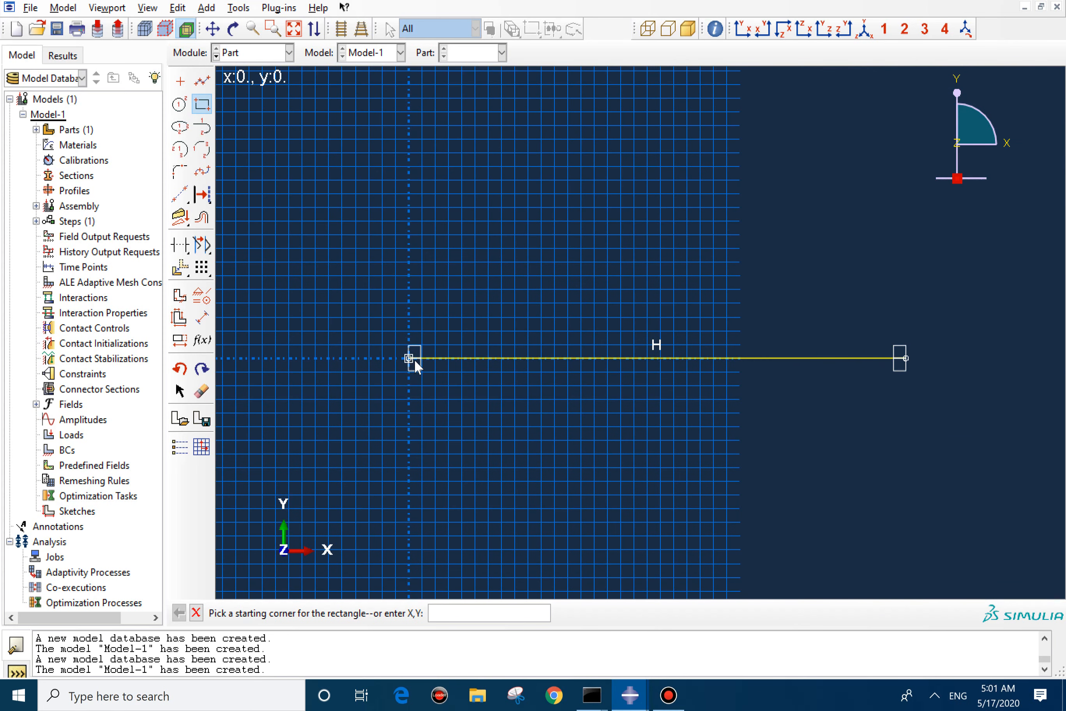
middle_click(459, 373)
middle_click(459, 374)
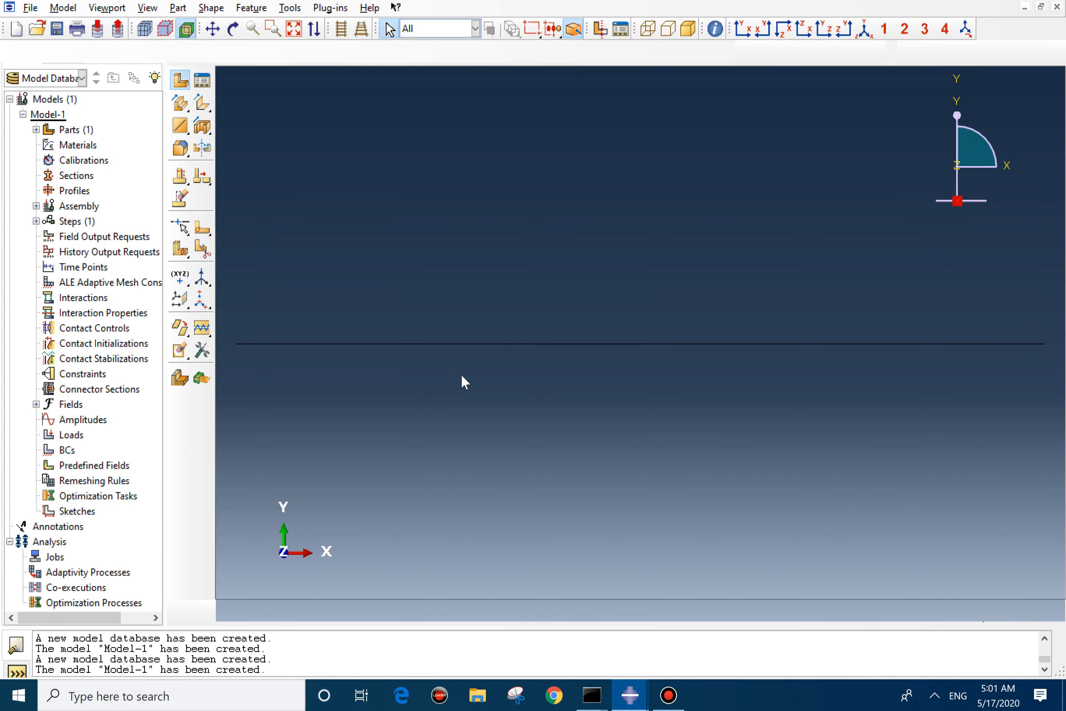
In the Property module, create Material-1 with isotropic elasticity, setting Young's modulus to 200e3 and entering a Poisson's ratio.
left_click(272, 81)
left_click(256, 105)
left_click(190, 106)
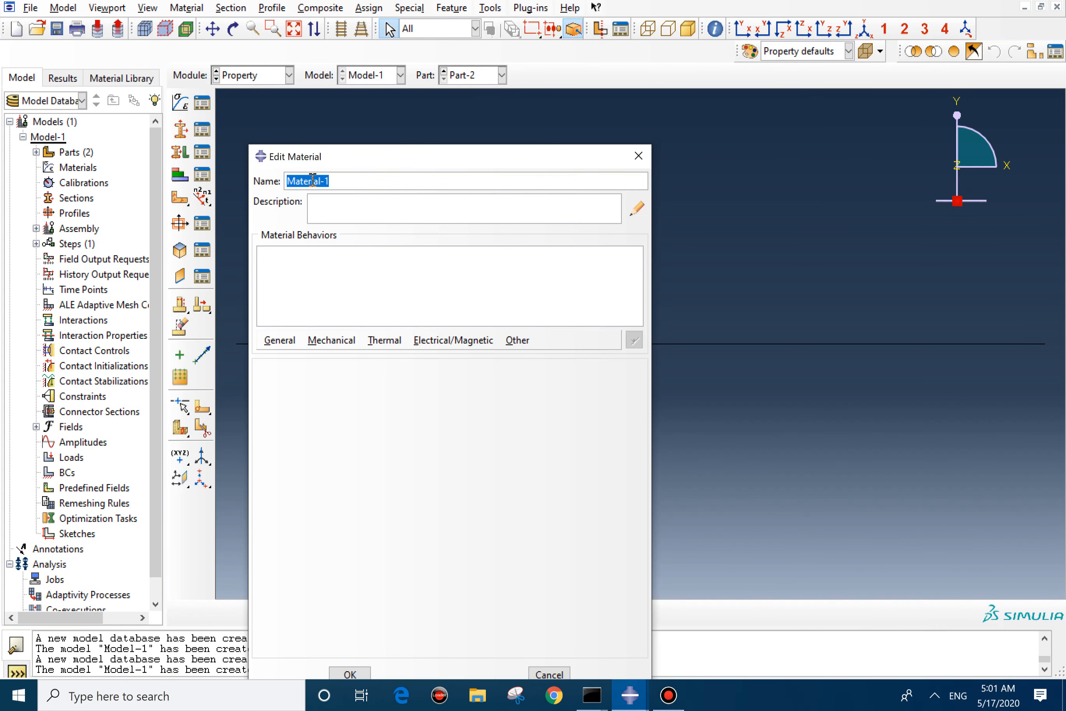
left_click(331, 340)
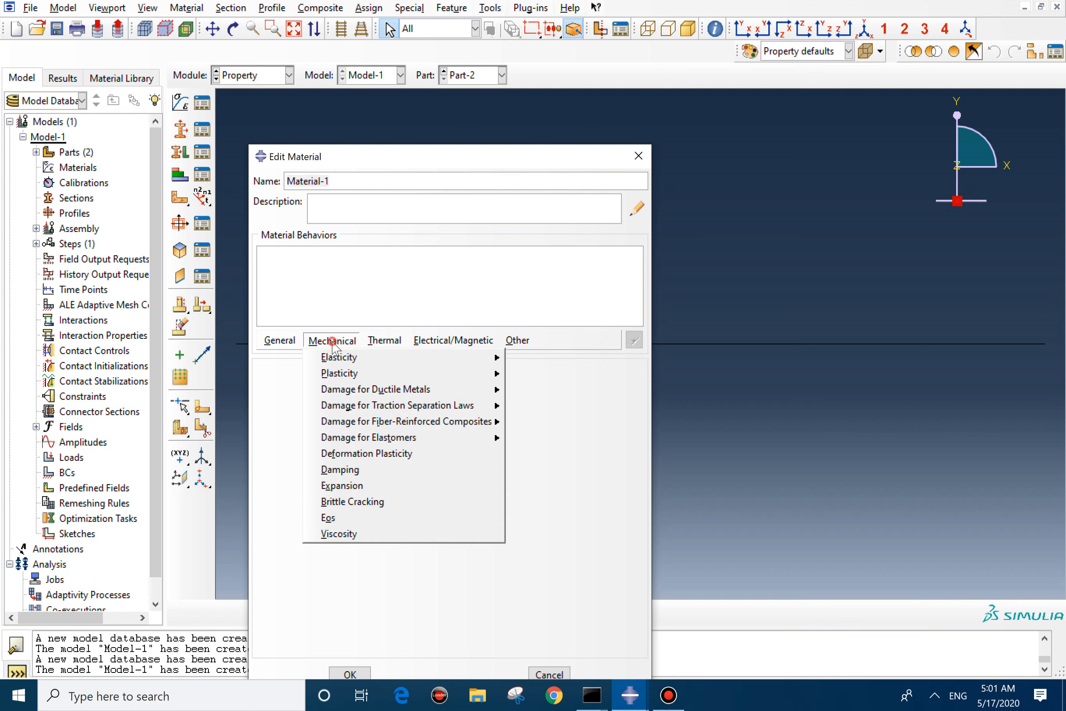
mouse_move(351, 360)
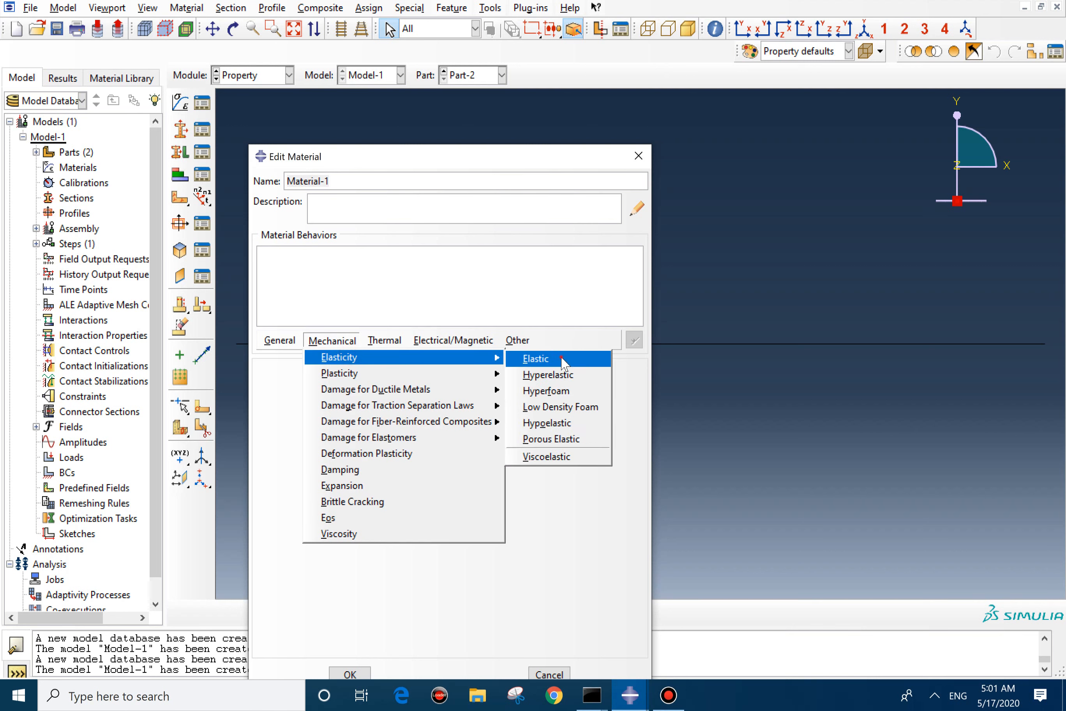
left_click(576, 356)
left_click(325, 557)
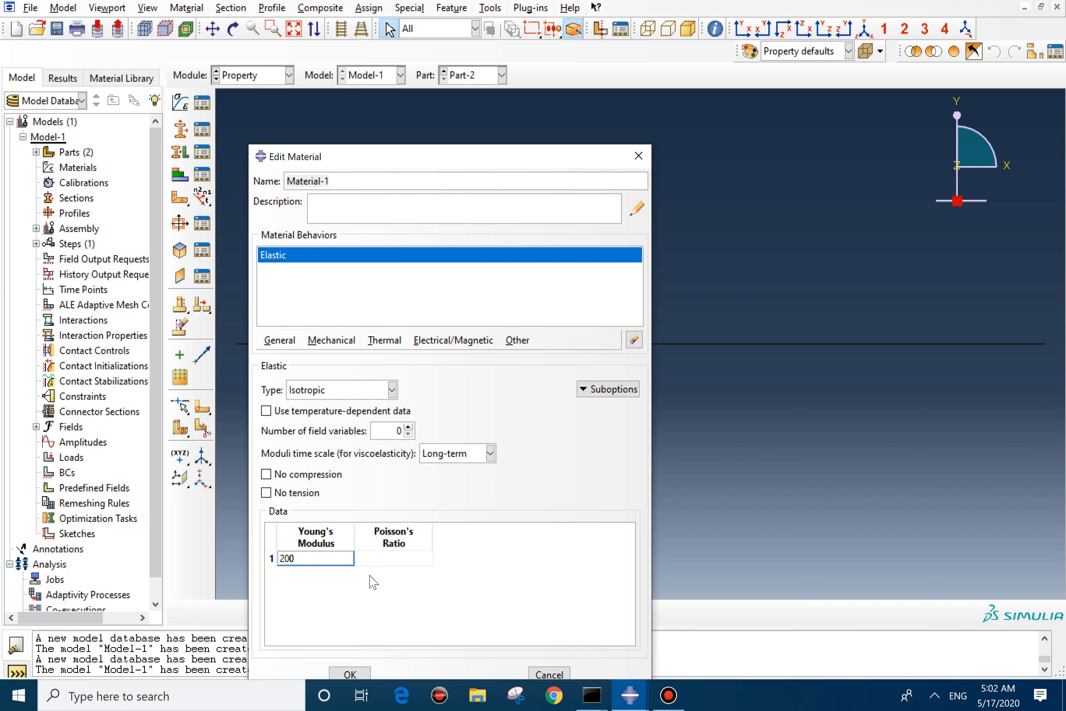
key("Tab")
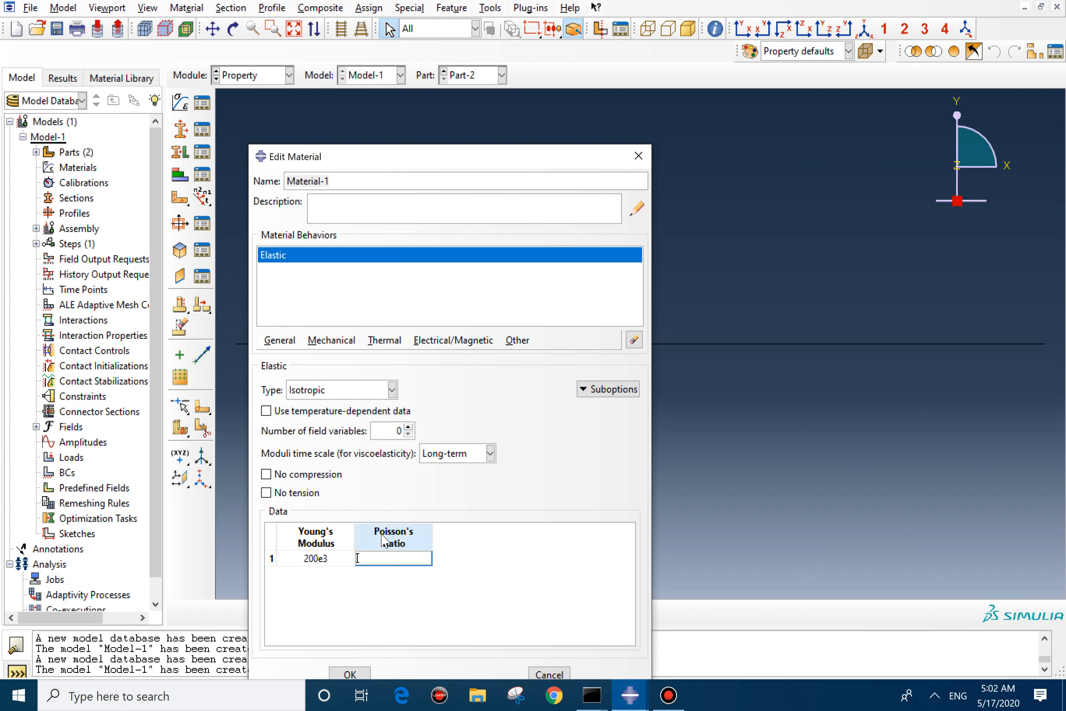
left_click(361, 673)
Start a second material, Material-2, and give it an elastic behavior of type Traction.
left_click(182, 98)
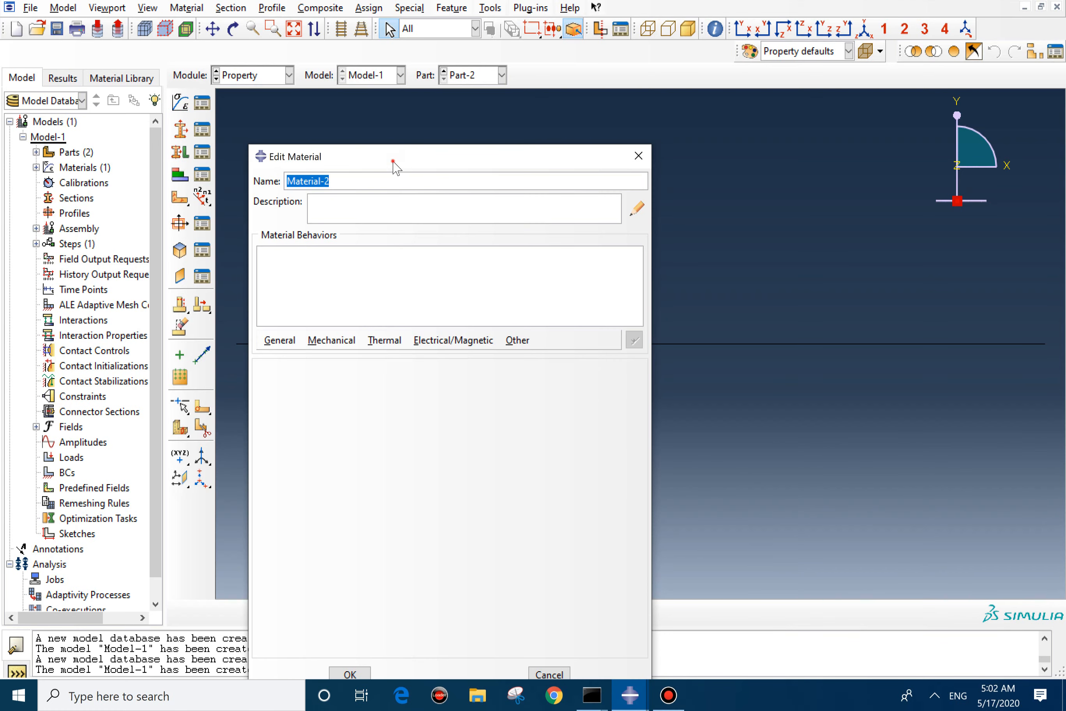
left_click_drag(393, 161, 376, 0)
left_click(315, 176)
left_click(437, 176)
mouse_move(333, 195)
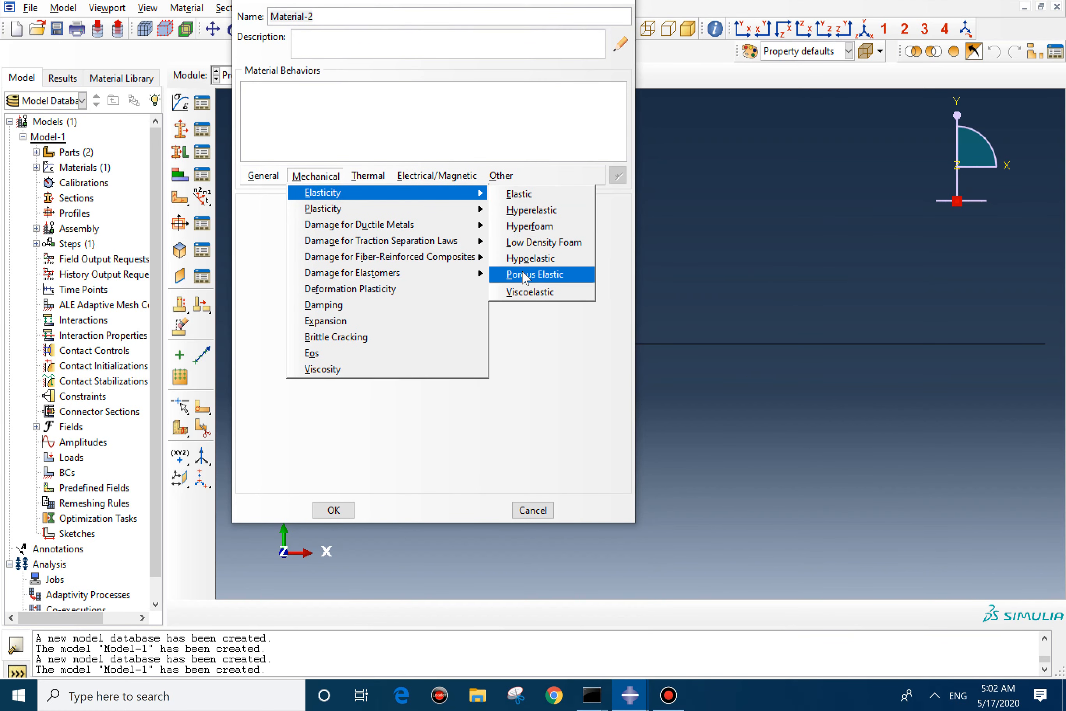
left_click(518, 196)
left_click(345, 220)
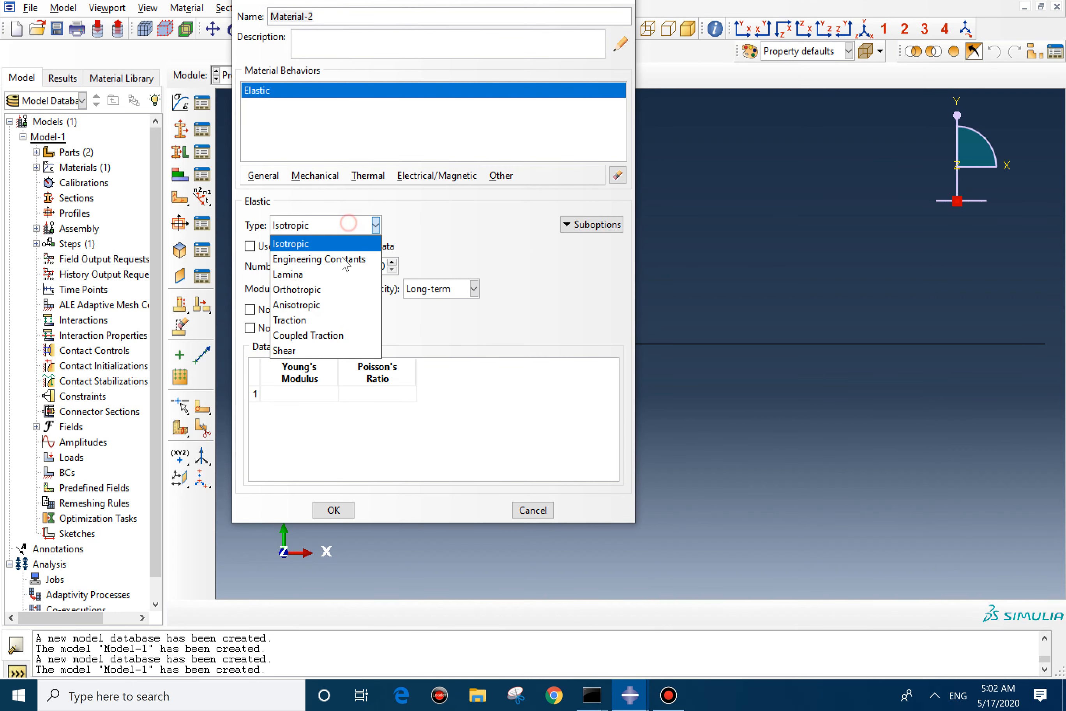
left_click(325, 323)
Set Material-2's traction stiffnesses to E/Enn 2000, G1/Ess 800 and G2/Ett 800.
left_click(308, 382)
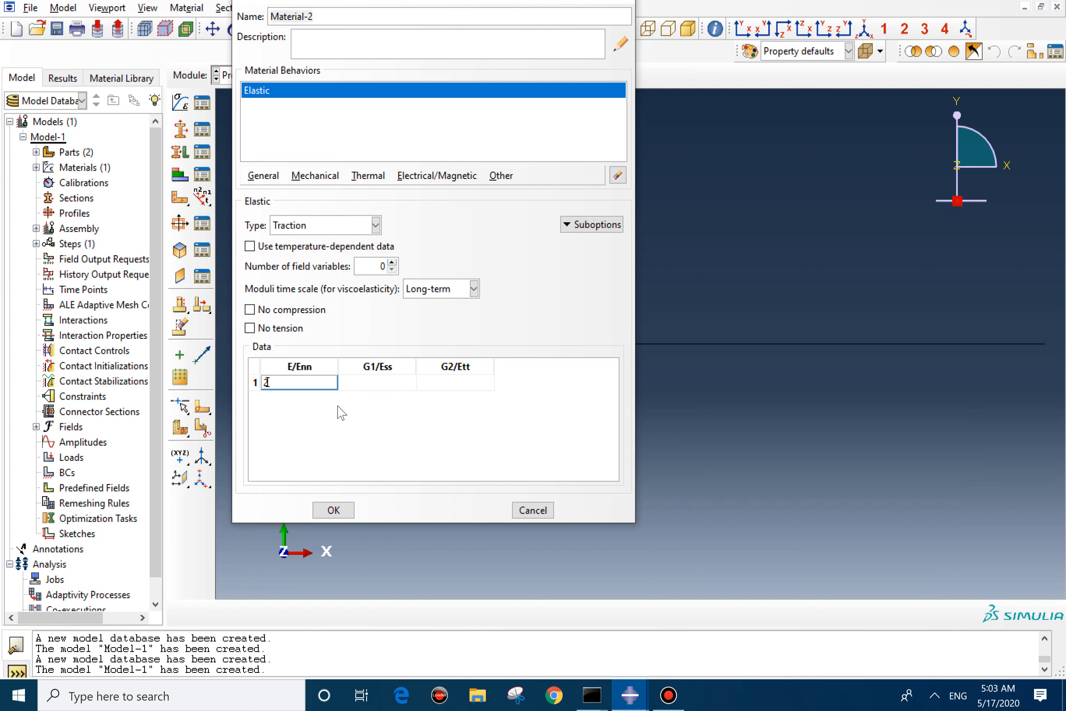
key("Tab")
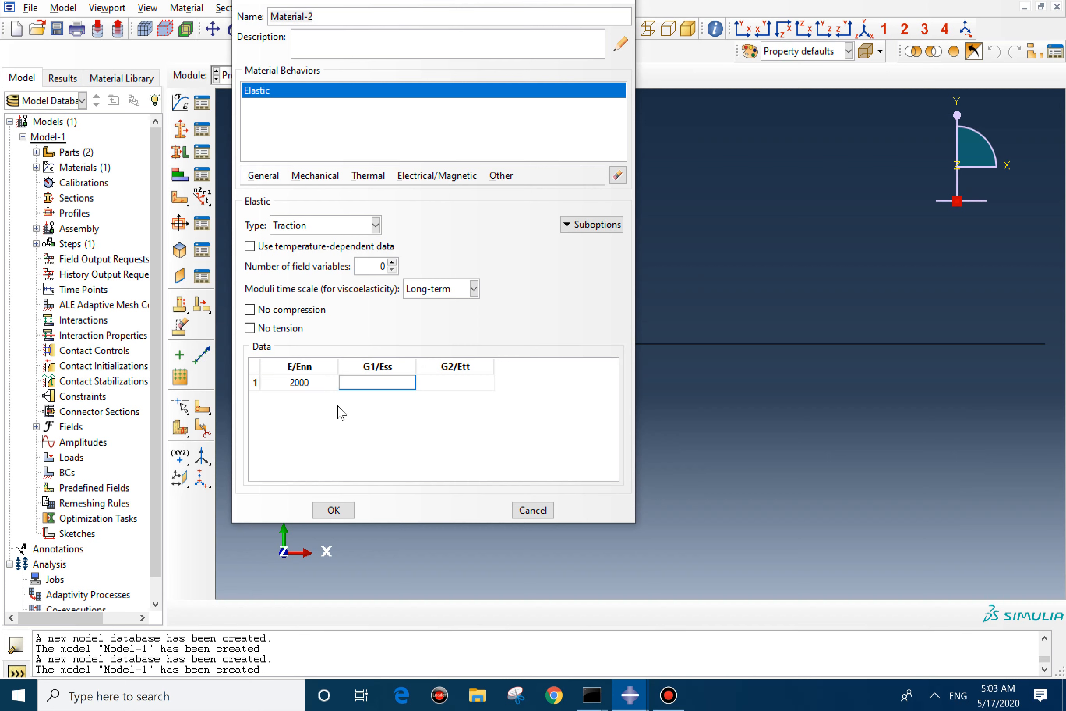
key("Tab")
type("8")
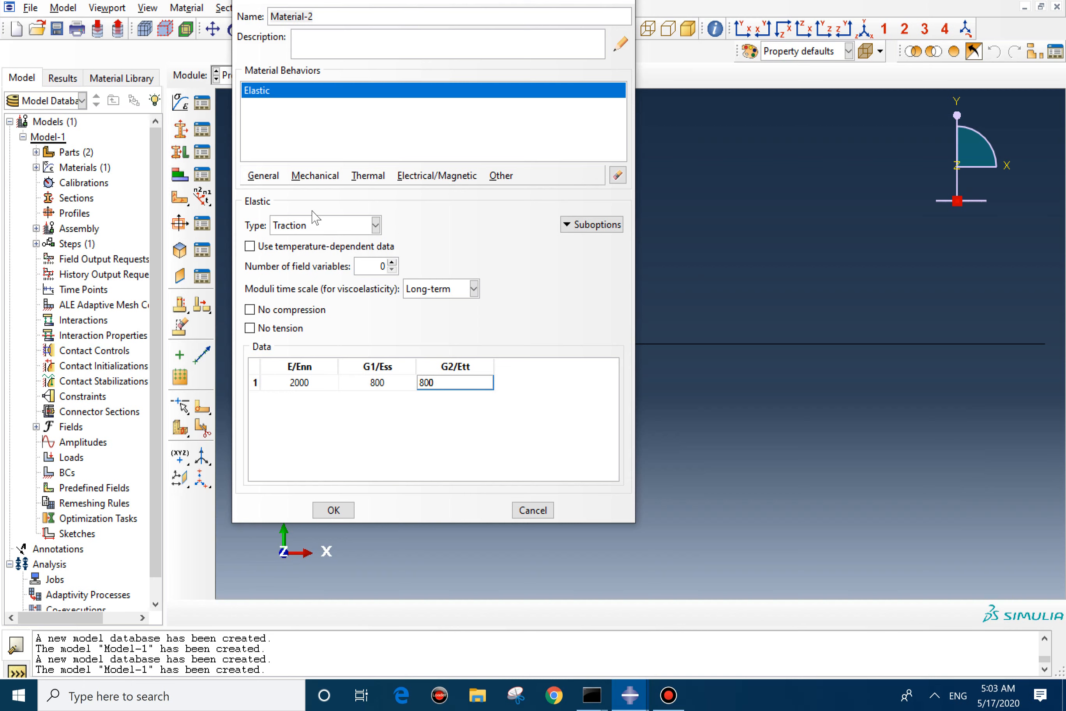
Add Maxs Damage to Material-2 with nominal stresses of 15 normal-only, 10 first direction and 10 second direction.
left_click(315, 176)
mouse_move(413, 240)
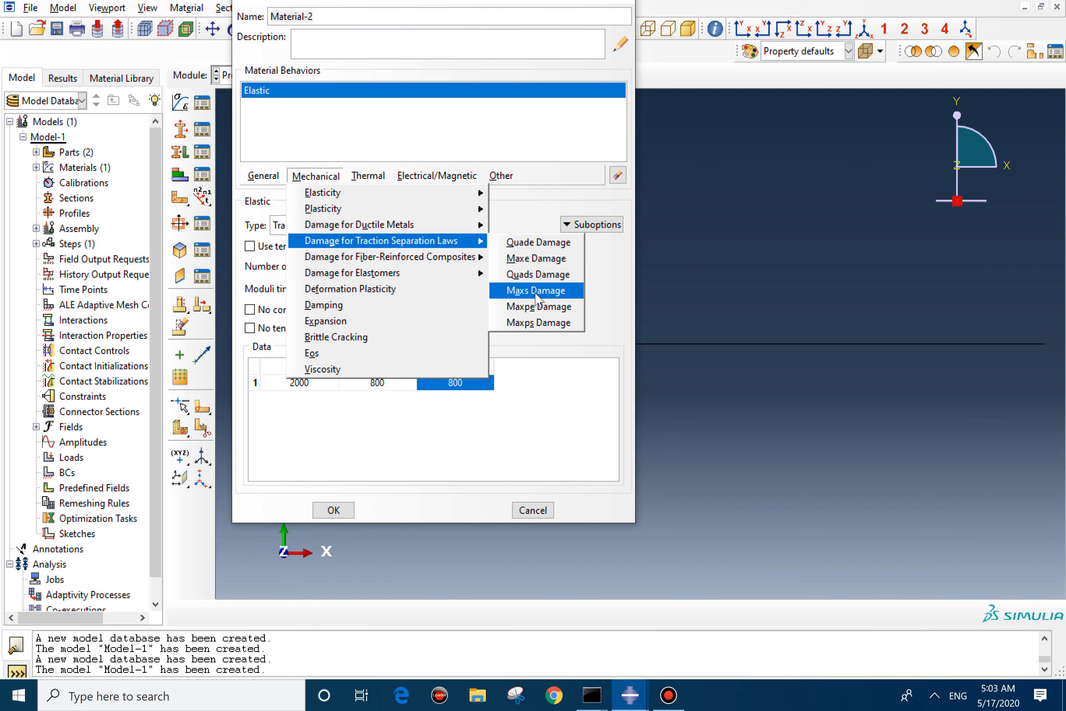
left_click(536, 293)
left_click(312, 373)
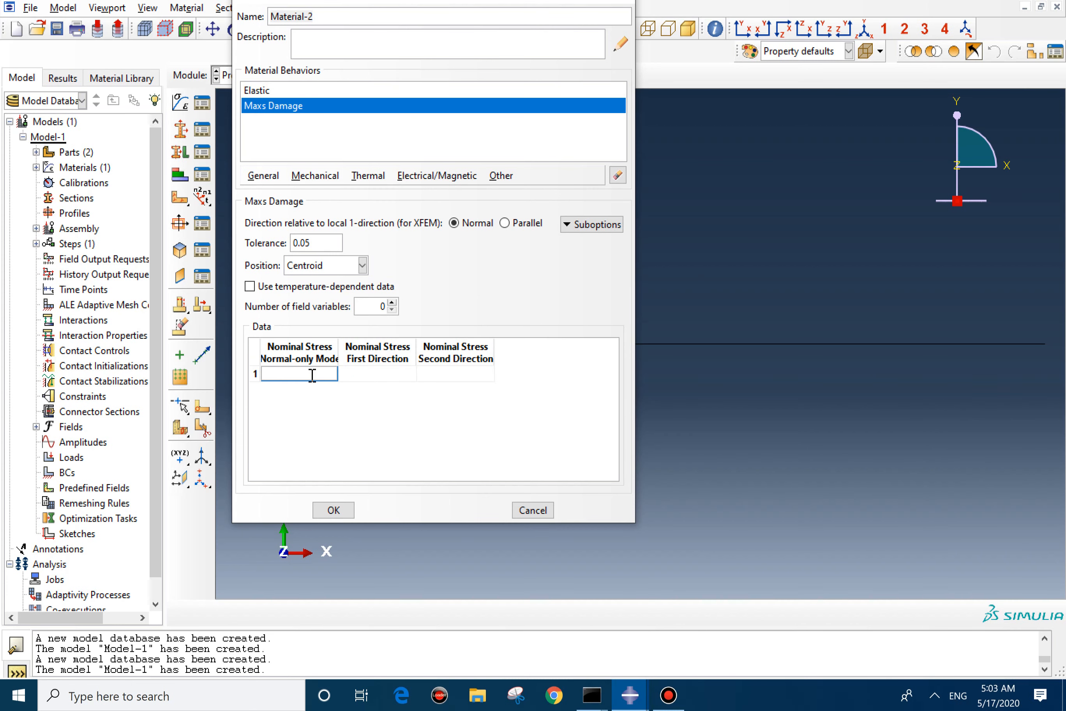
type("15")
key("Tab")
key("Tab")
type("10")
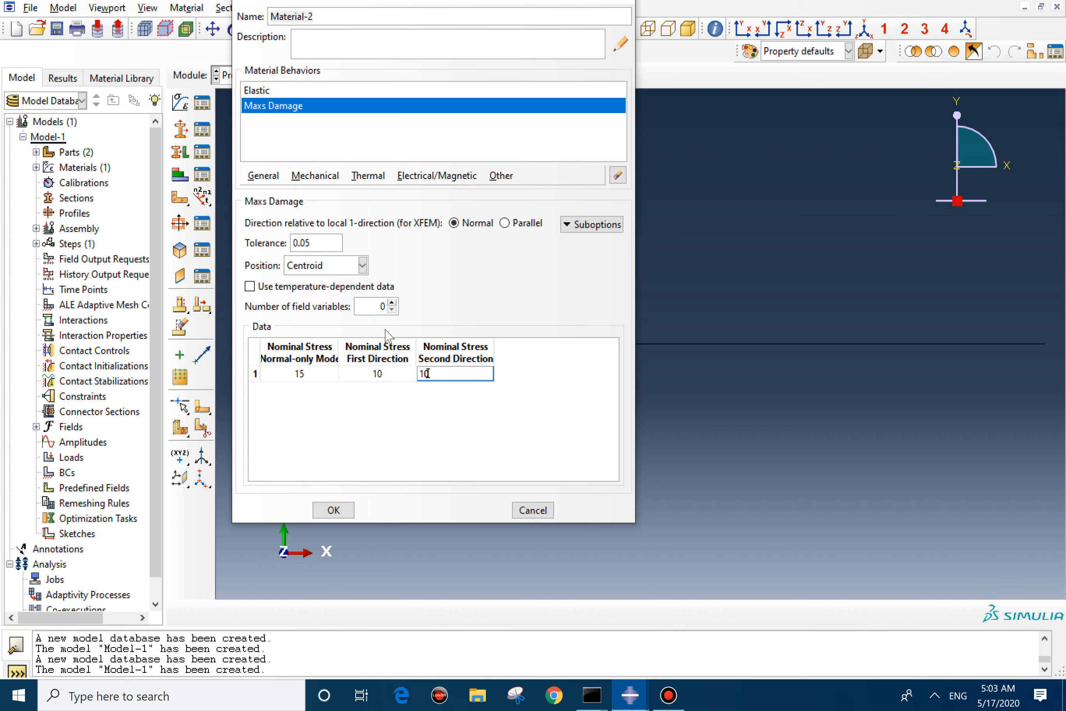
Add displacement-type linear Damage Evolution to the Maxs Damage behavior with a displacement at failure of 0.5.
left_click(573, 225)
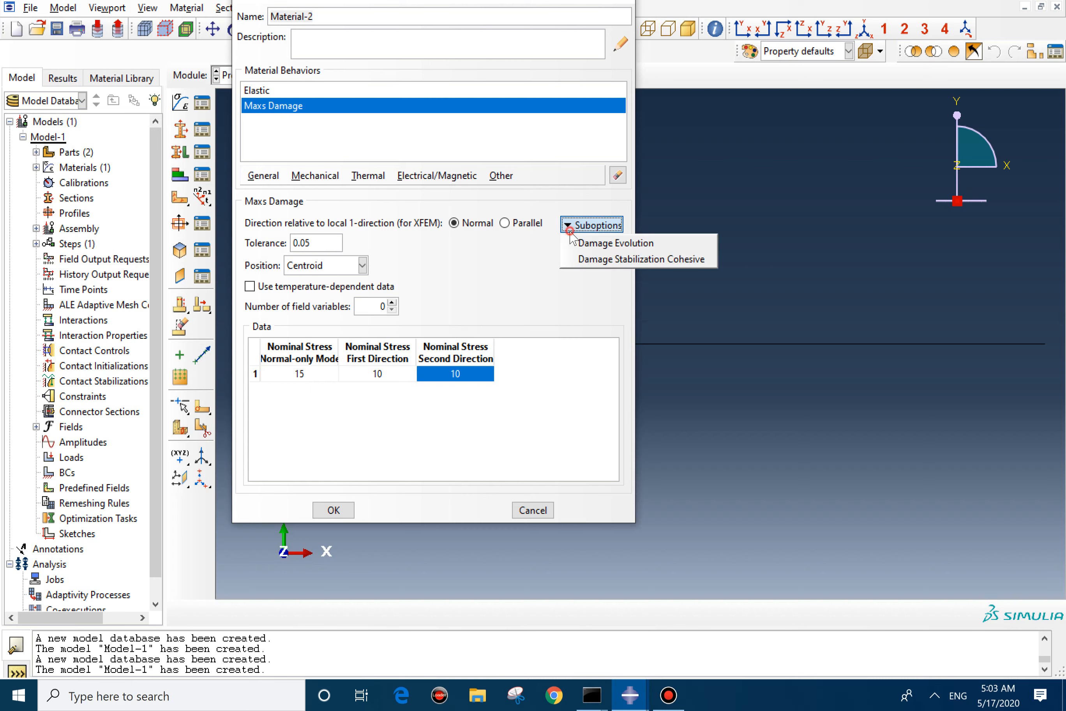
left_click(602, 249)
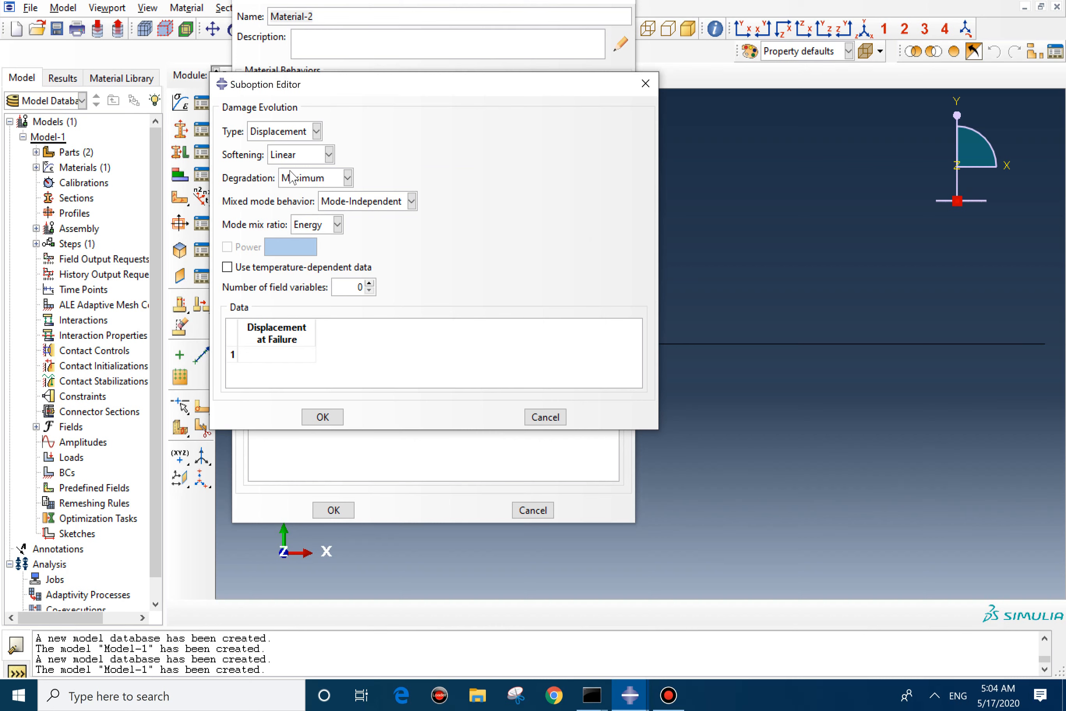
left_click(259, 345)
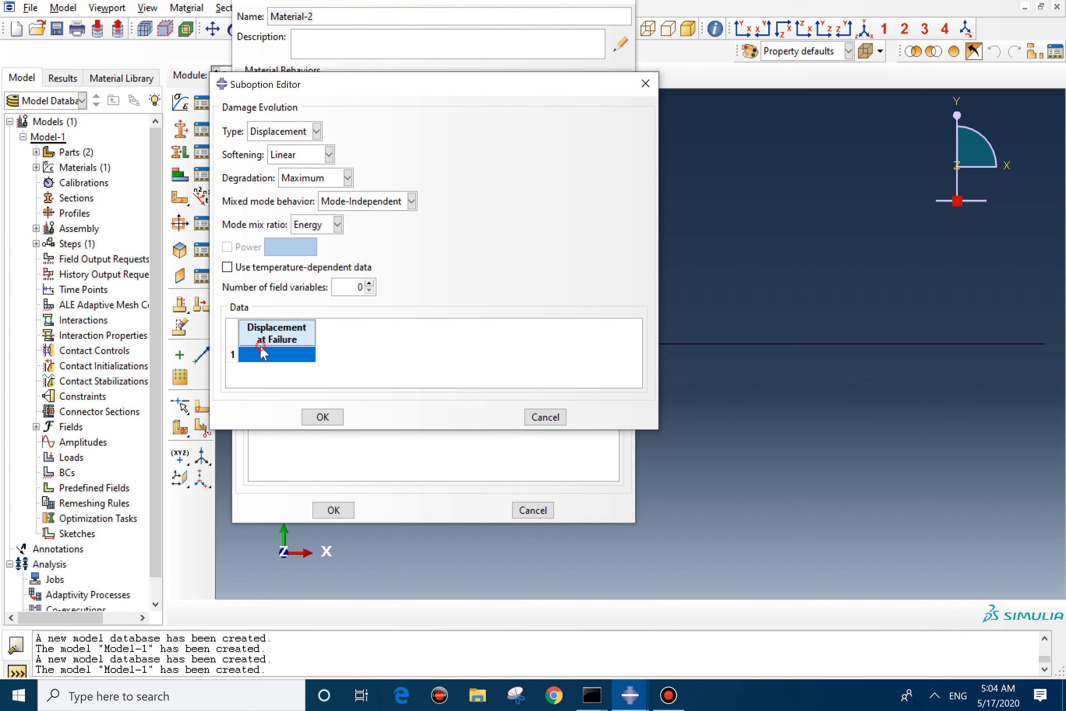
left_click(263, 357)
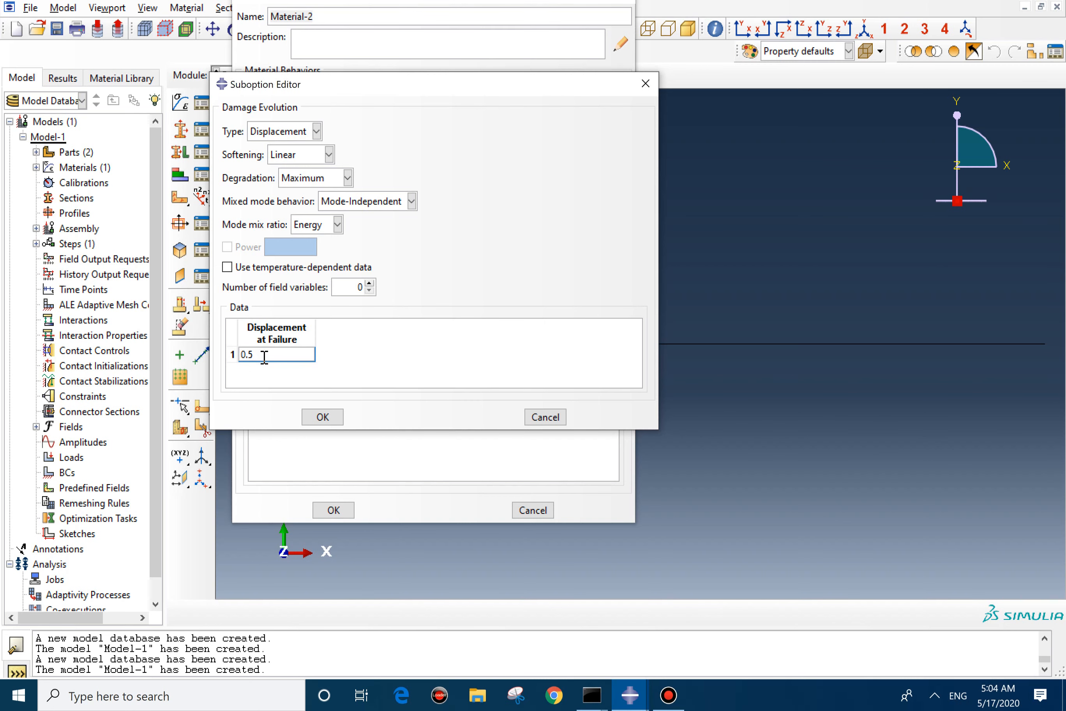
left_click(322, 416)
Add Damage Stabilization Cohesive with a viscosity coefficient of 1 and save Material-2.
left_click(592, 225)
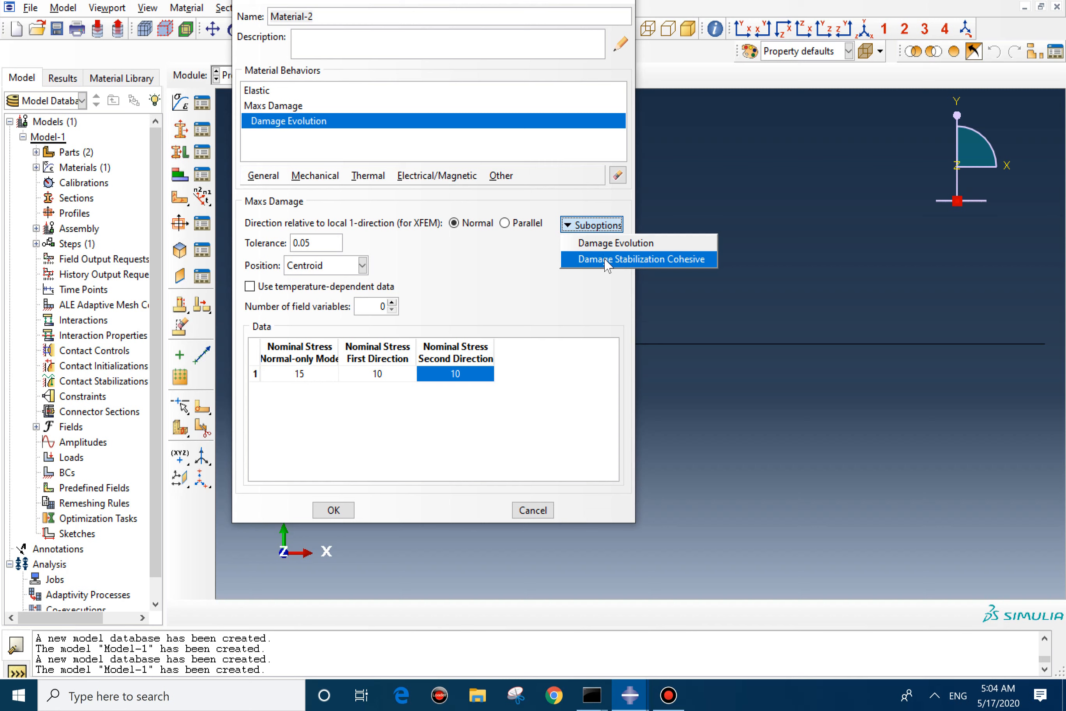
left_click(607, 260)
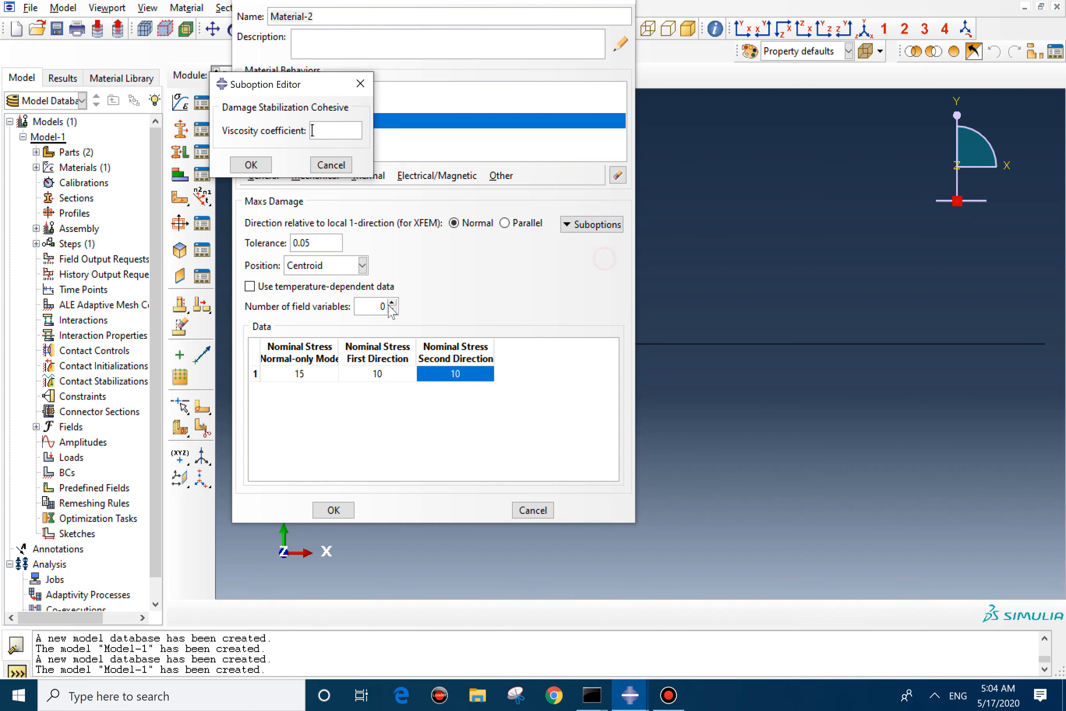
type("1")
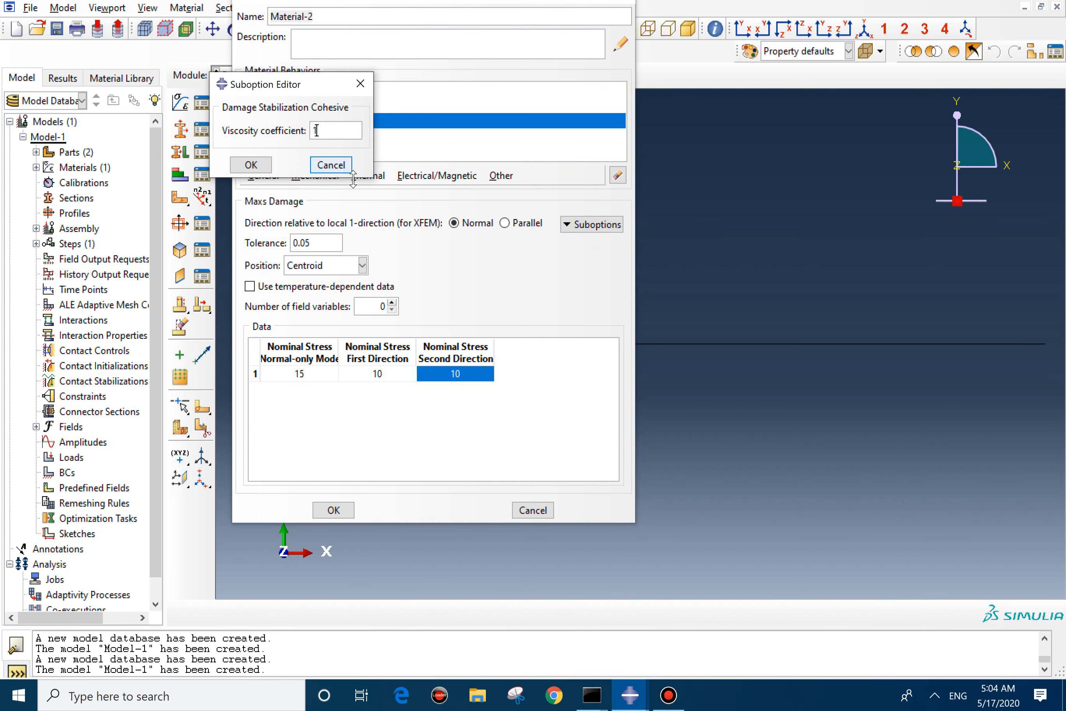
left_click(252, 166)
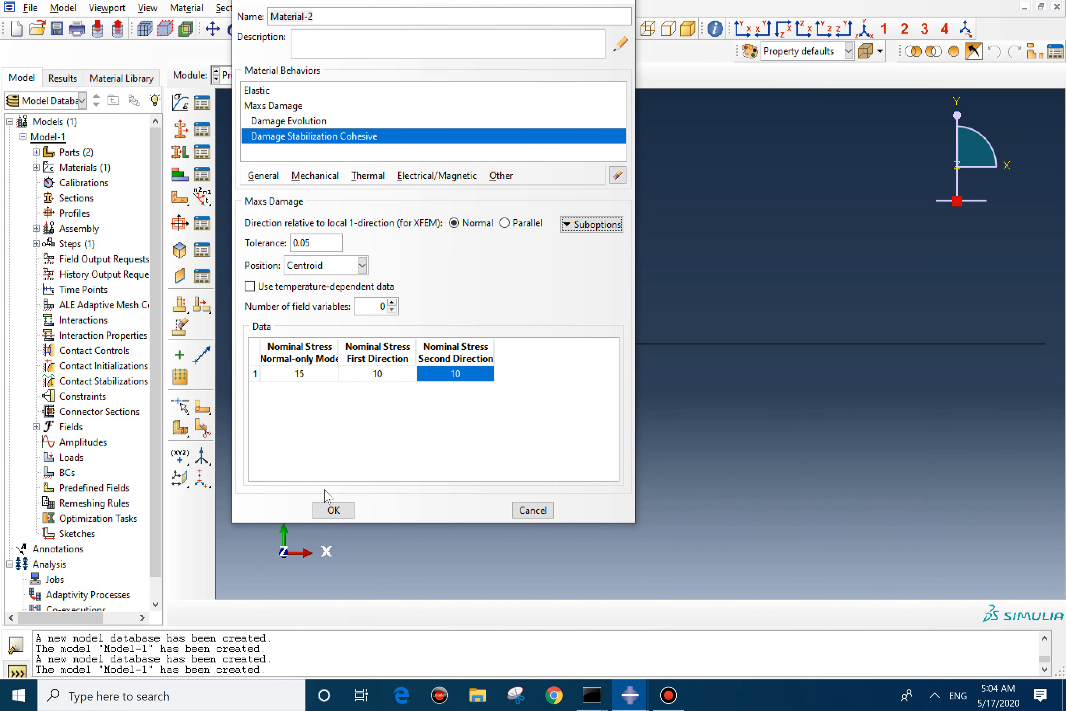
left_click(334, 509)
For Part-1, create a solid homogeneous section using Material-1 with the plane stress/strain thickness enabled.
left_click(482, 76)
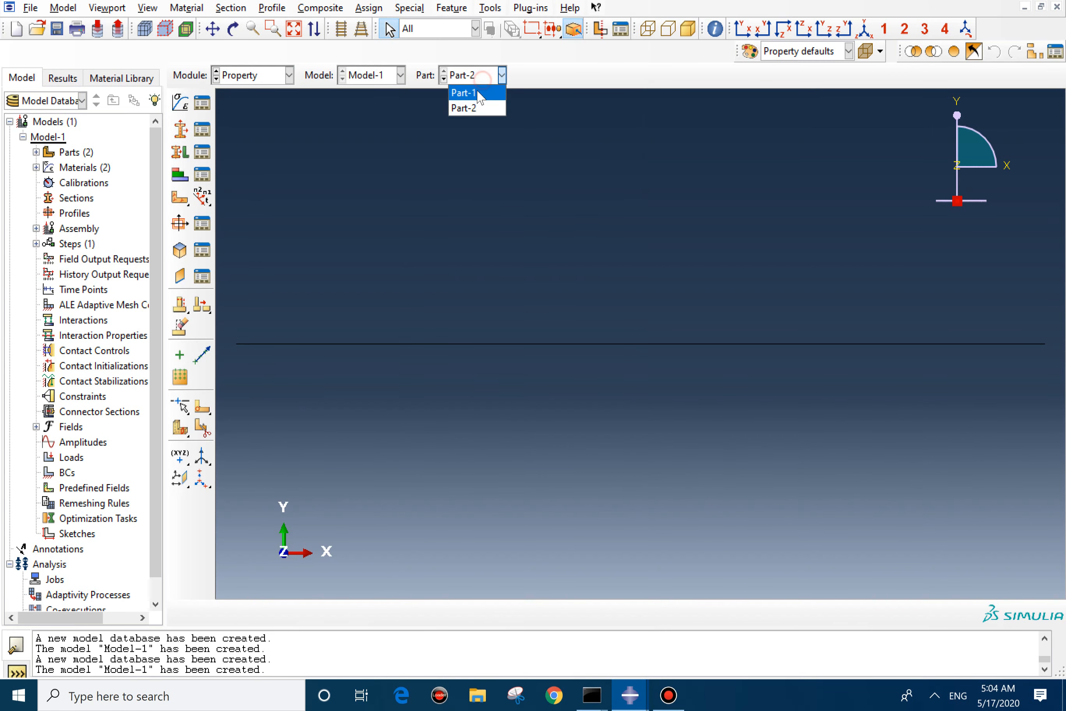
left_click(479, 94)
left_click(180, 130)
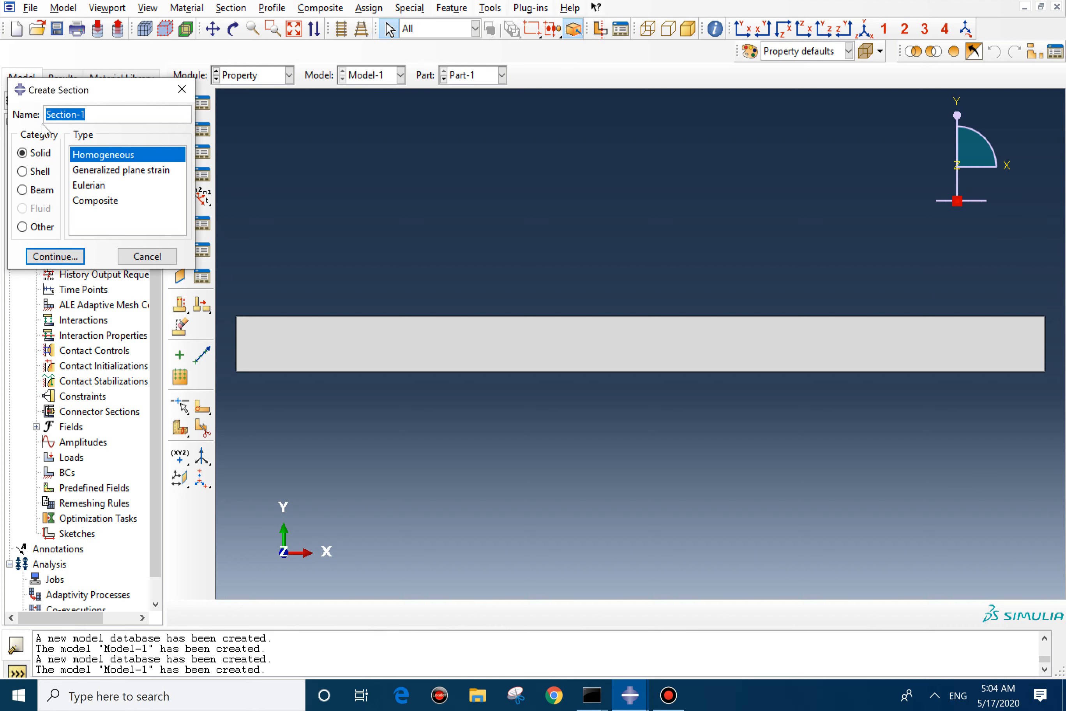
left_click(51, 256)
left_click(32, 203)
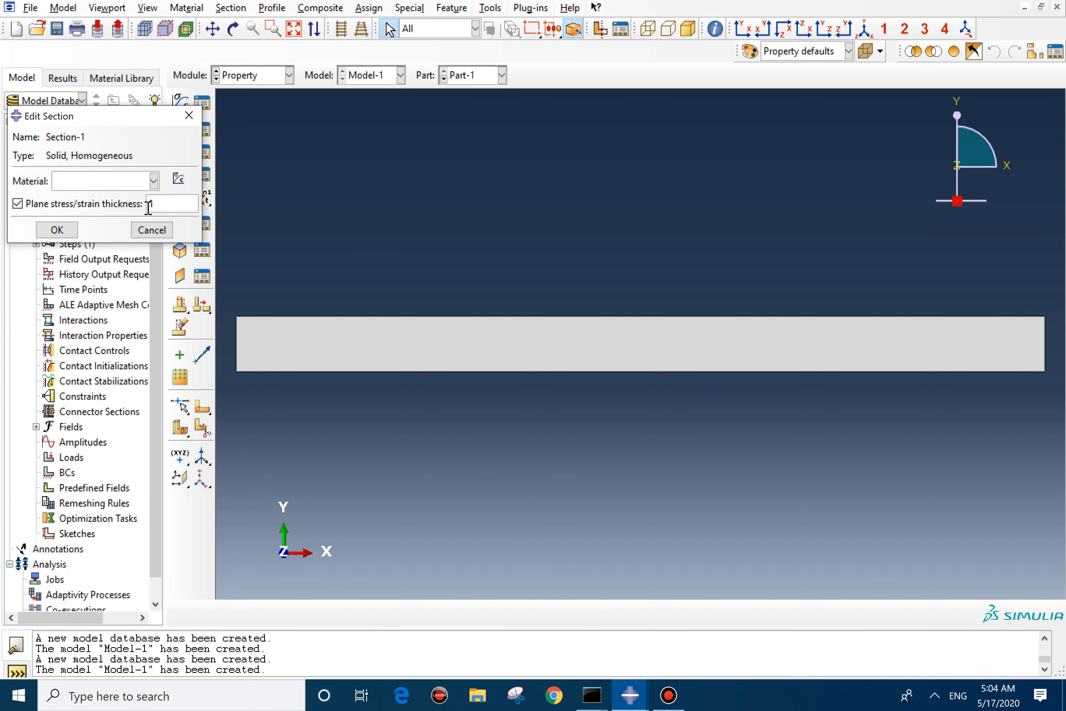
left_click(111, 181)
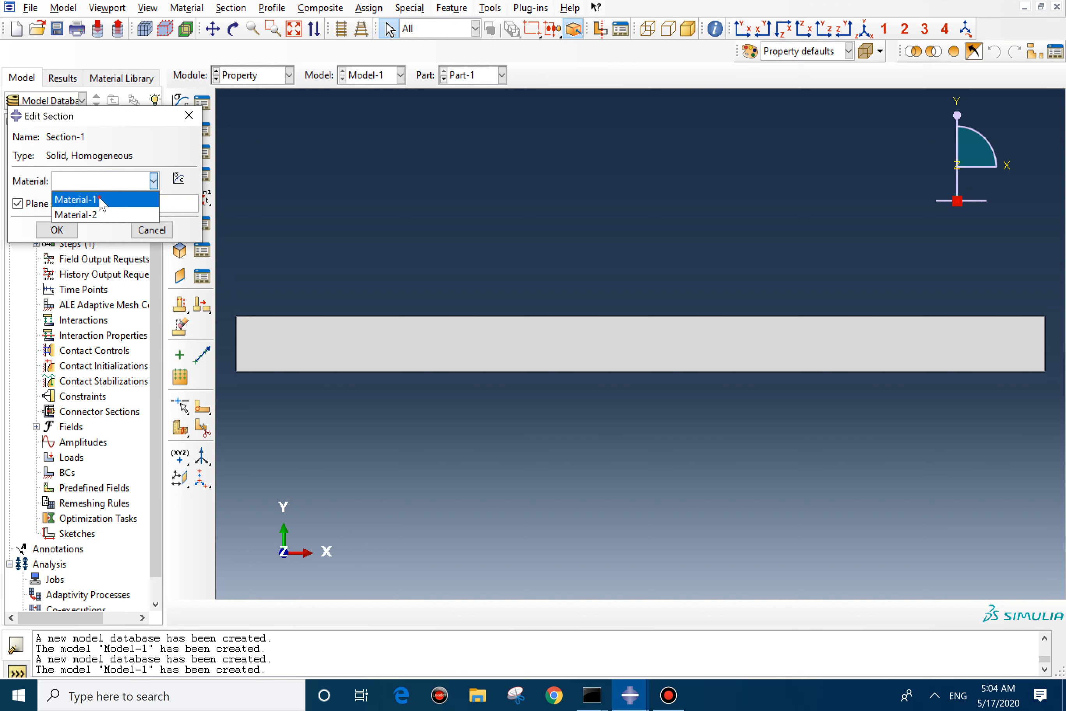
left_click(102, 200)
left_click(60, 230)
Assign Section-1 to the whole rectangular face of Part-1 without creating a set.
left_click(179, 152)
left_click(626, 342)
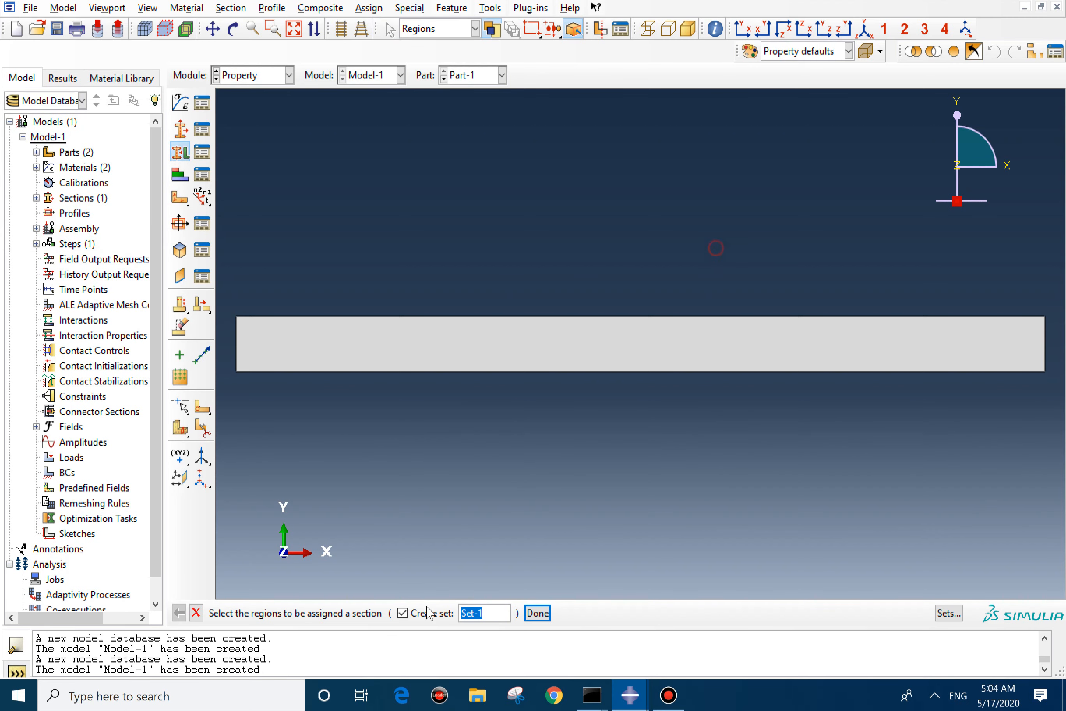
left_click(421, 613)
left_click(480, 612)
left_click(68, 365)
For Part-2, create a cohesive section with Material-2, Traction Separation response, analysis-default initial thickness and out-of-plane thickness enabled.
left_click(465, 76)
left_click(460, 104)
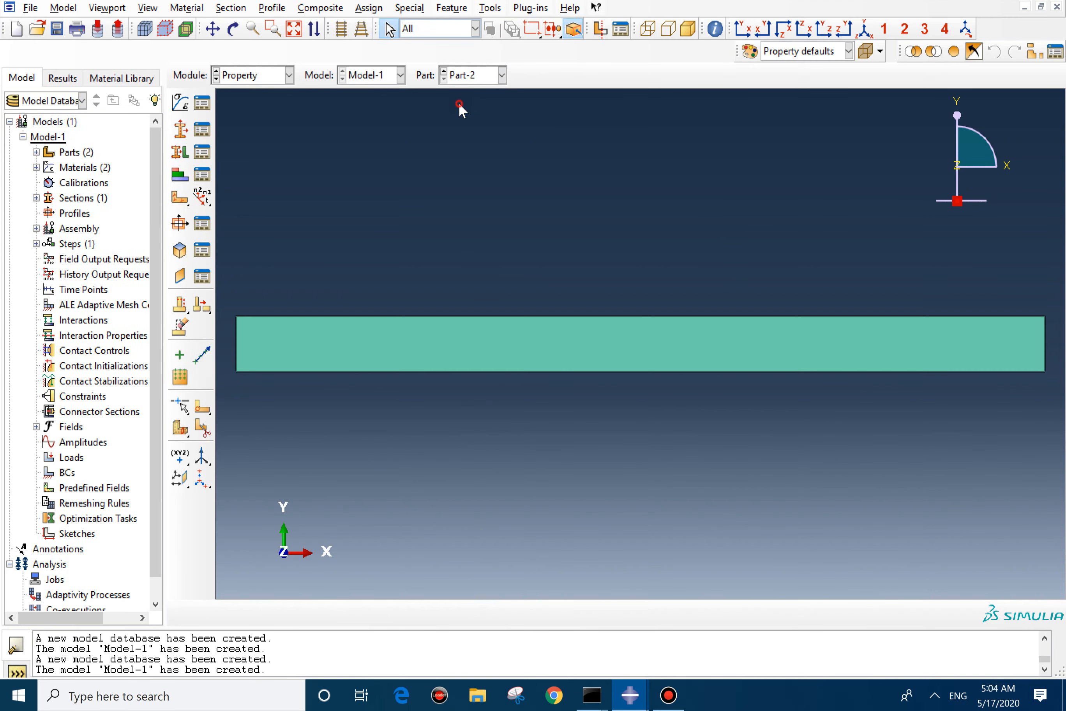
left_click(179, 125)
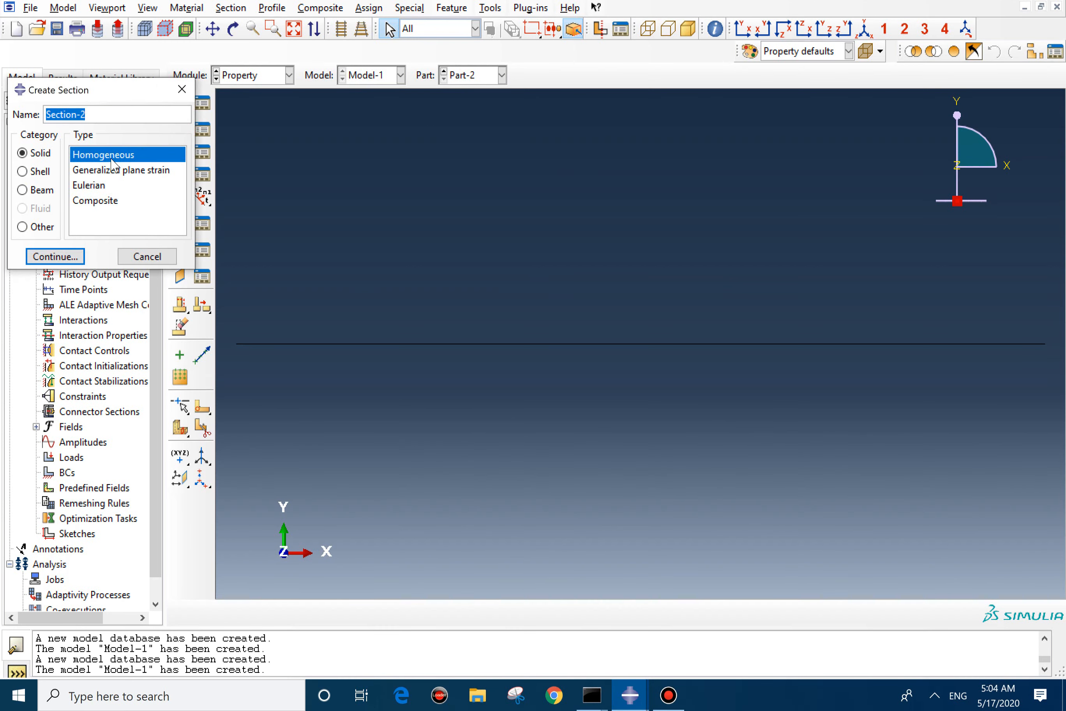
left_click(22, 227)
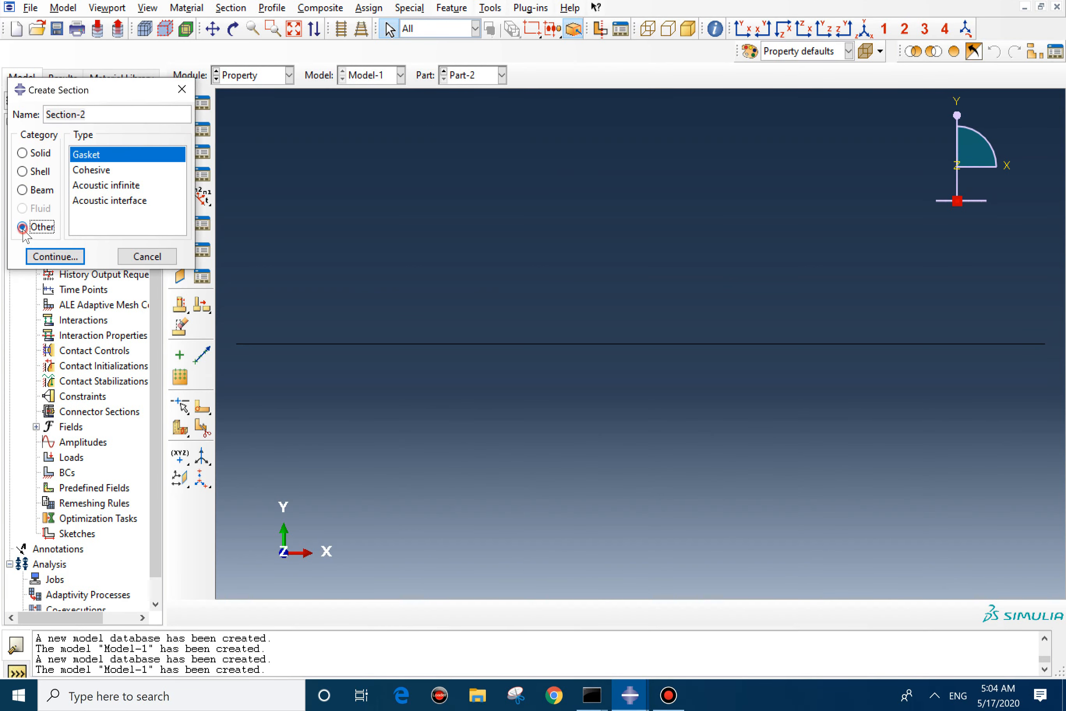
double_click(86, 170)
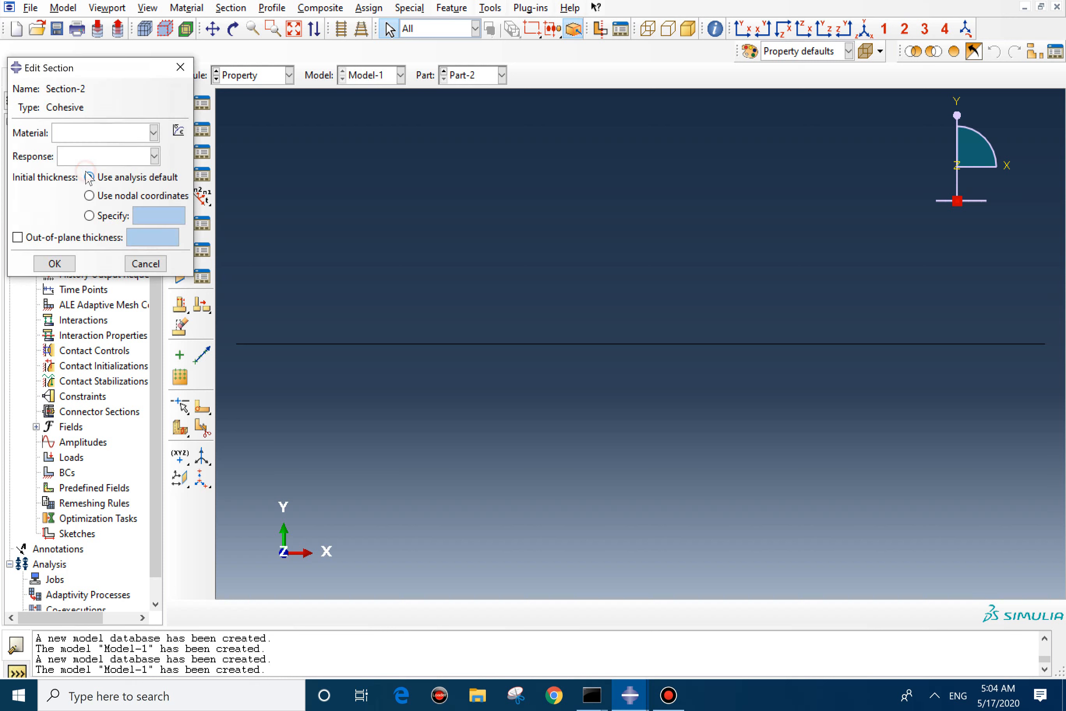
left_click(87, 136)
left_click(90, 166)
left_click(91, 156)
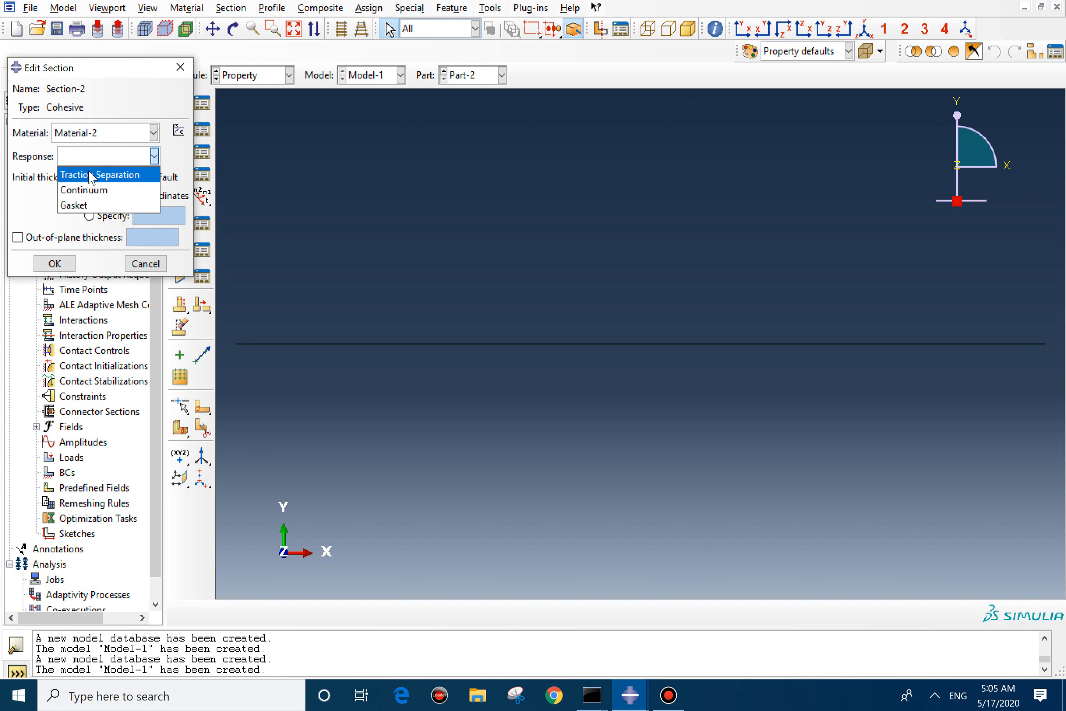
left_click(114, 176)
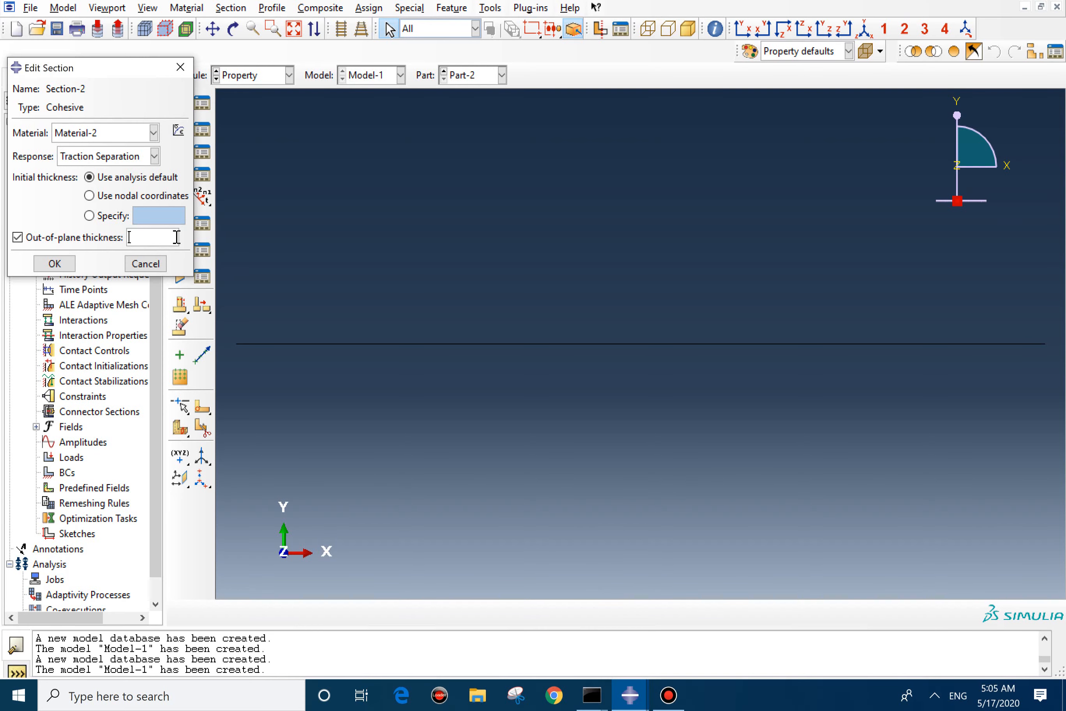
left_click(55, 266)
Assign Section-2 to the entire thin layer of Part-2.
left_click(178, 153)
left_click_drag(598, 236, 420, 478)
middle_click(420, 478)
left_click(85, 226)
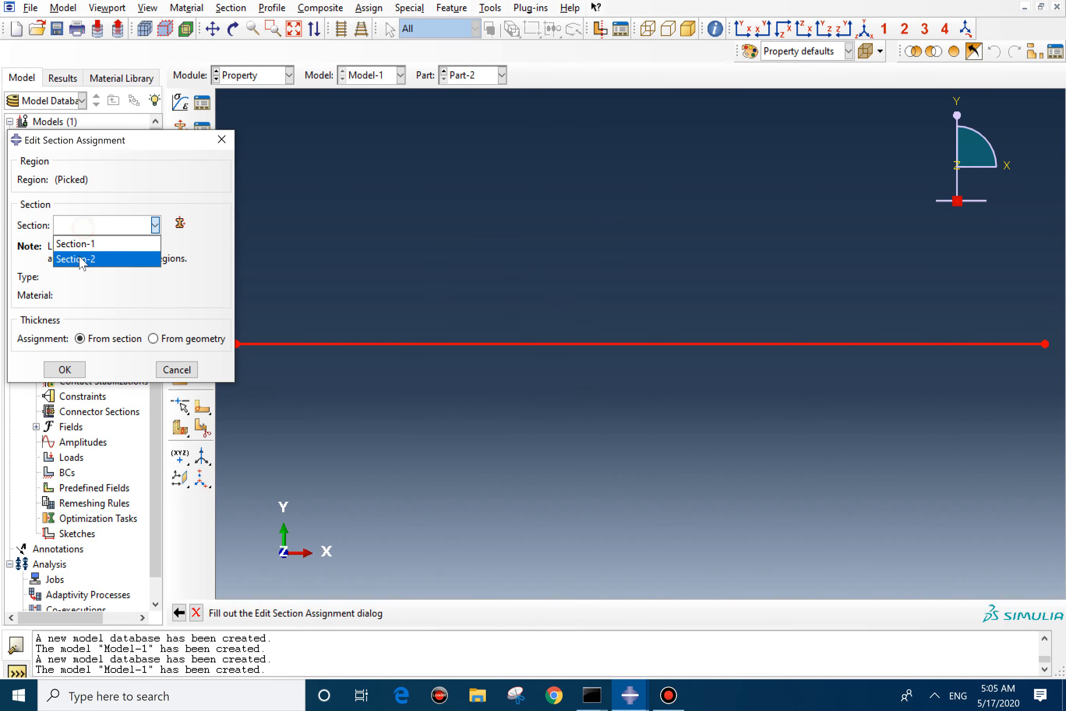
left_click(88, 257)
left_click(65, 369)
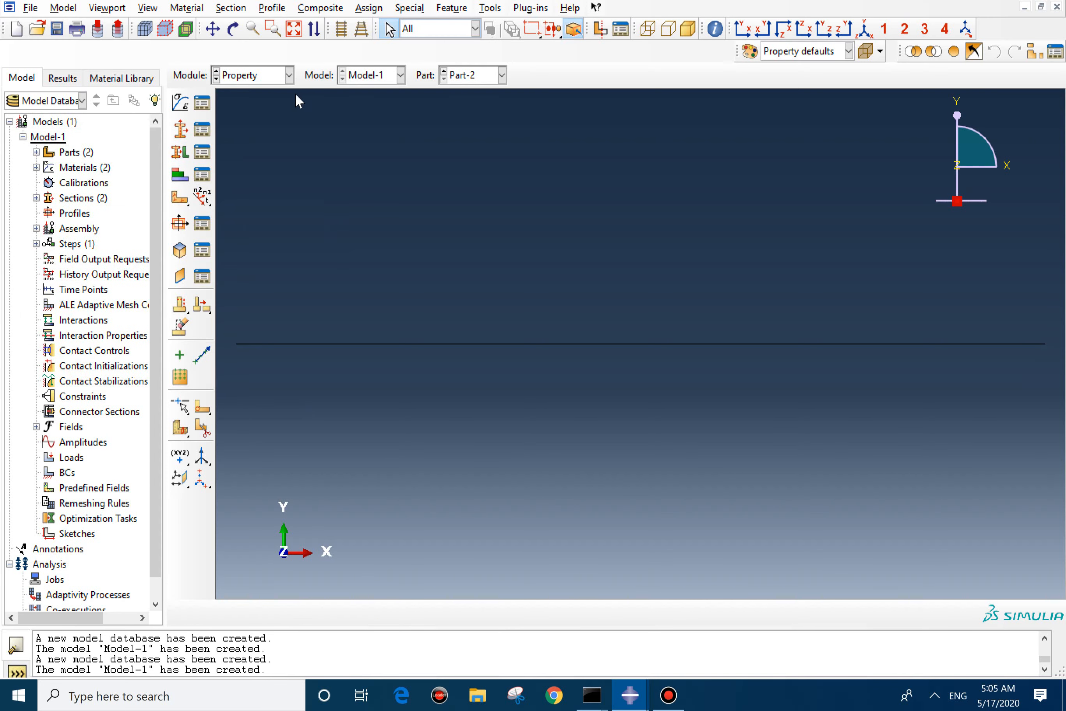
In the Assembly module, create a dependent instance of Part-1 with auto-offset from other instances enabled.
left_click(275, 75)
left_click(250, 122)
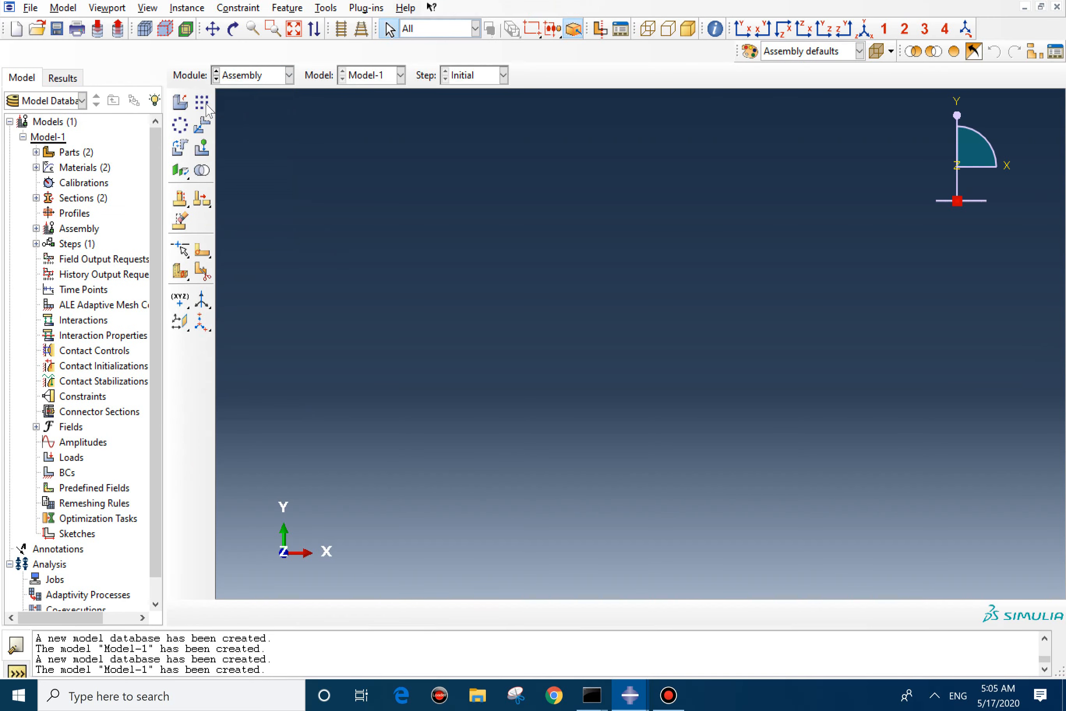
left_click(179, 102)
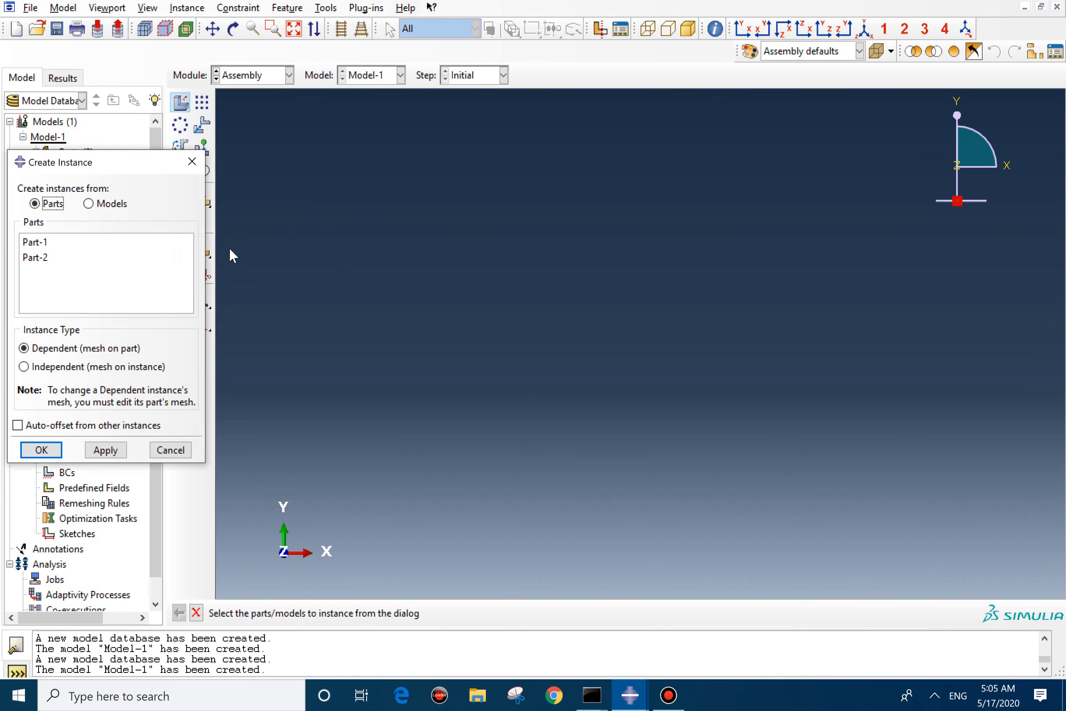
left_click(36, 242)
left_click(17, 426)
left_click(106, 449)
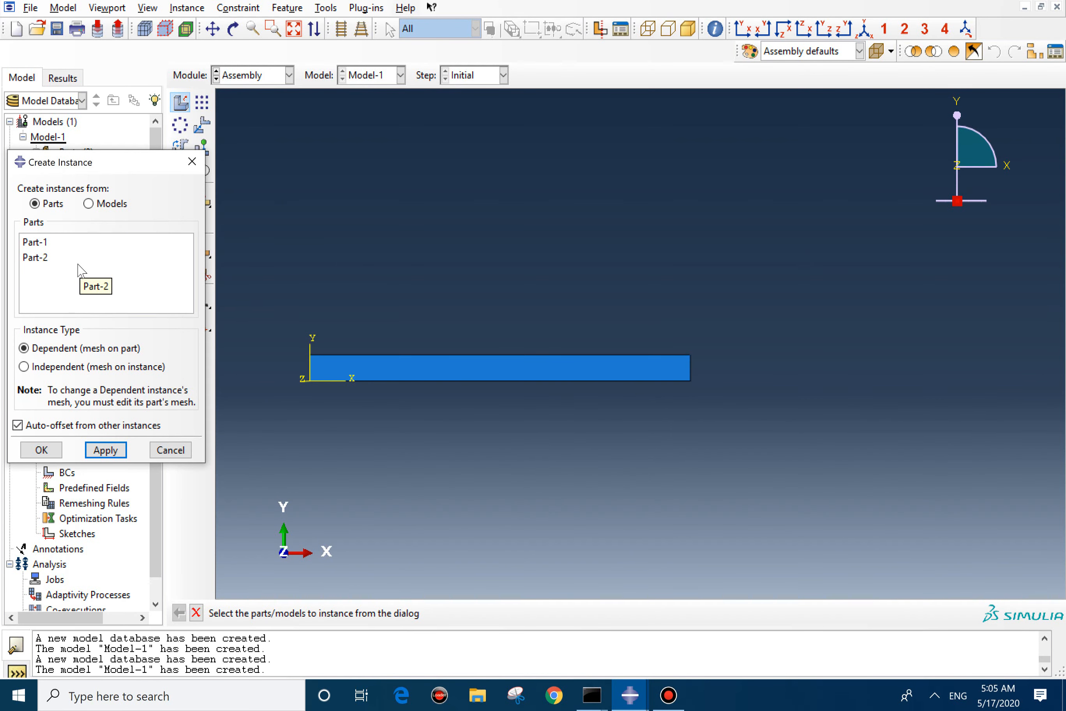
Add auto-offset instances of Part-2 and a second Part-1 to the assembly.
left_click(33, 258)
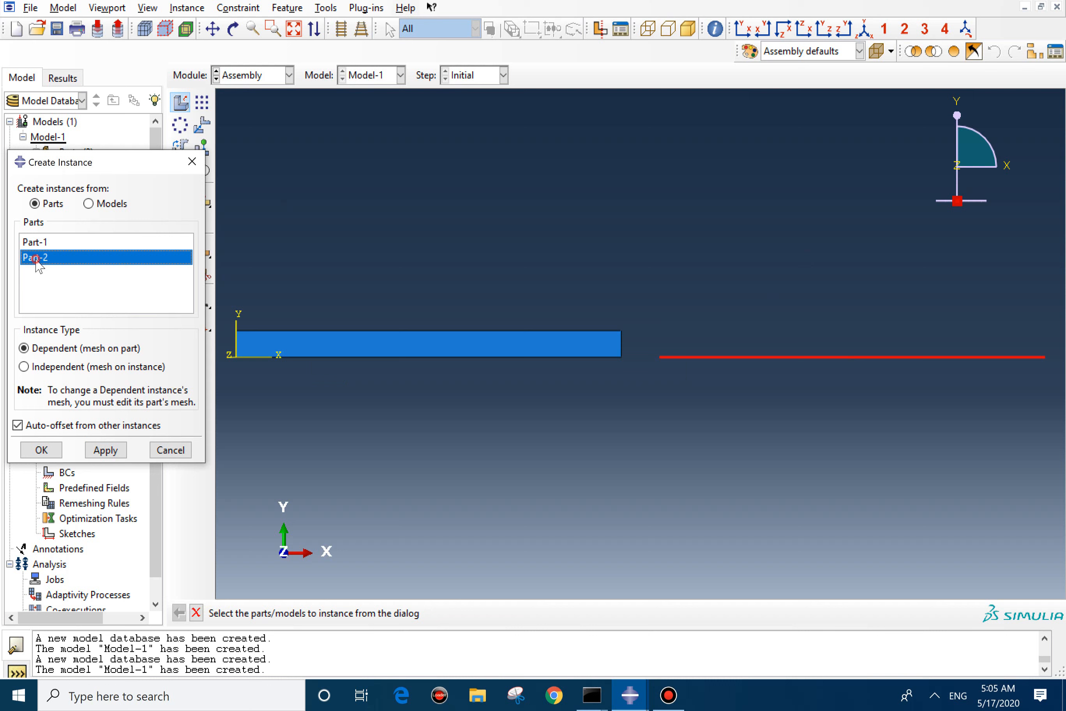
left_click(104, 458)
left_click(39, 242)
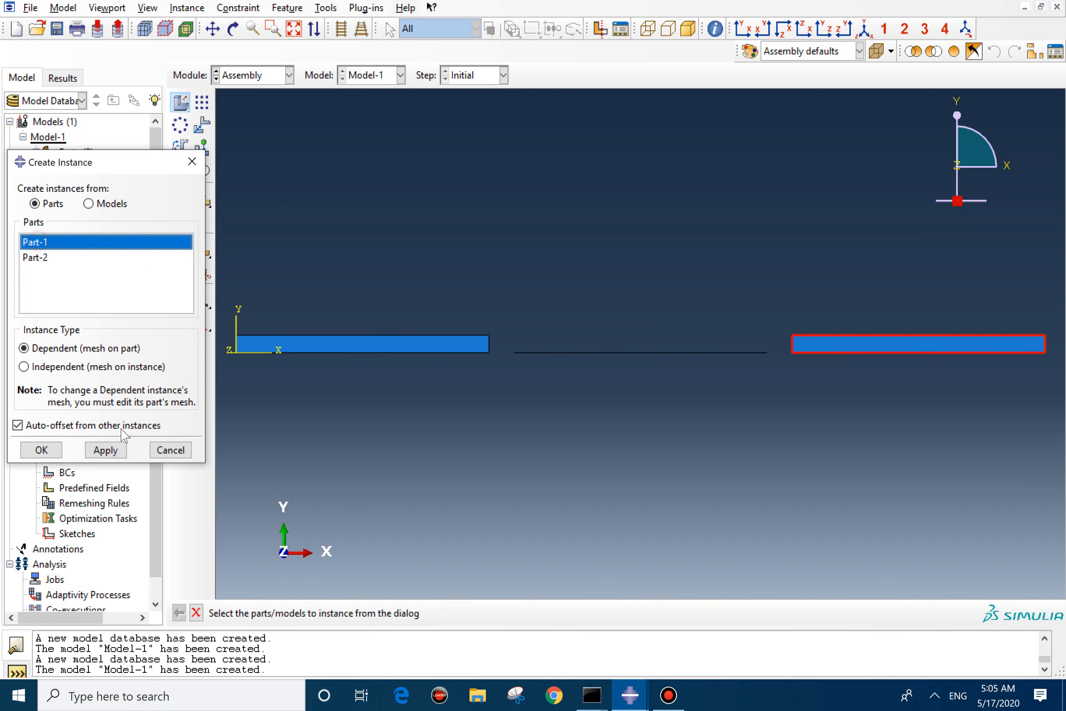
left_click(104, 452)
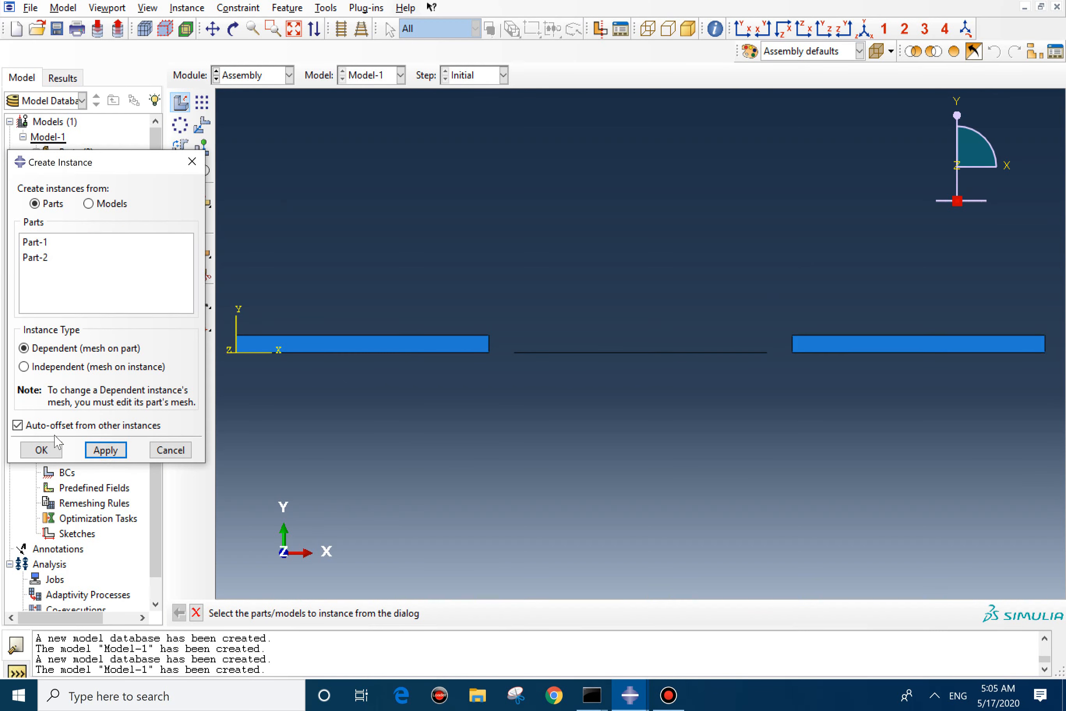
left_click(44, 448)
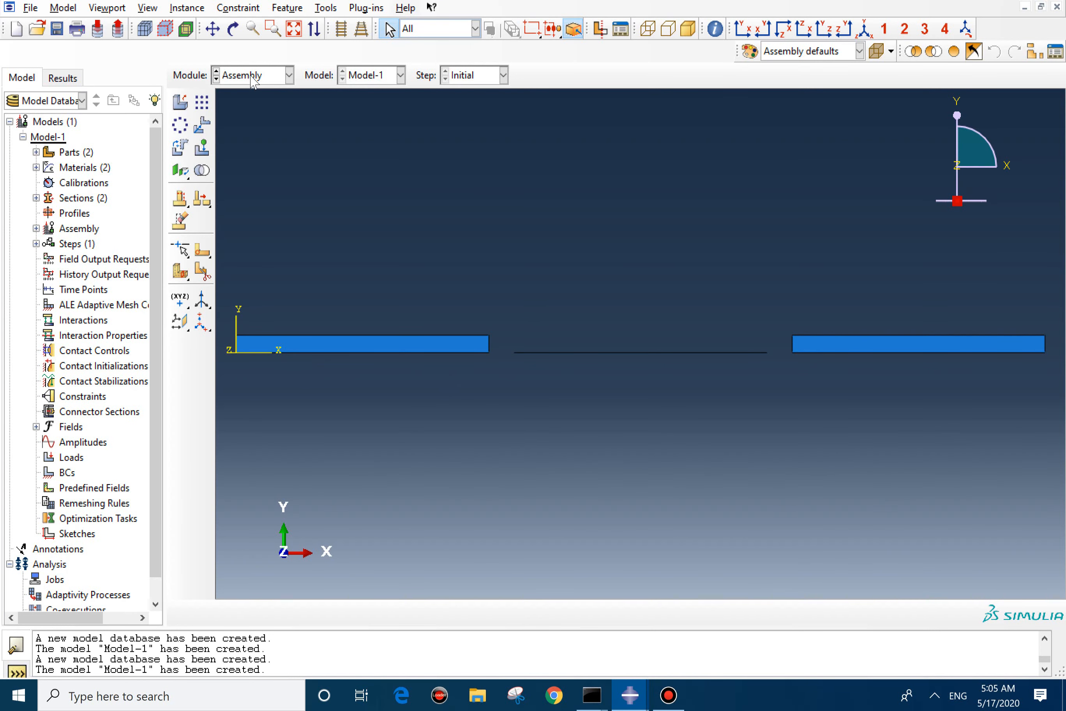
Create a Static, General step after Initial with Nlgeom switched on.
left_click(273, 81)
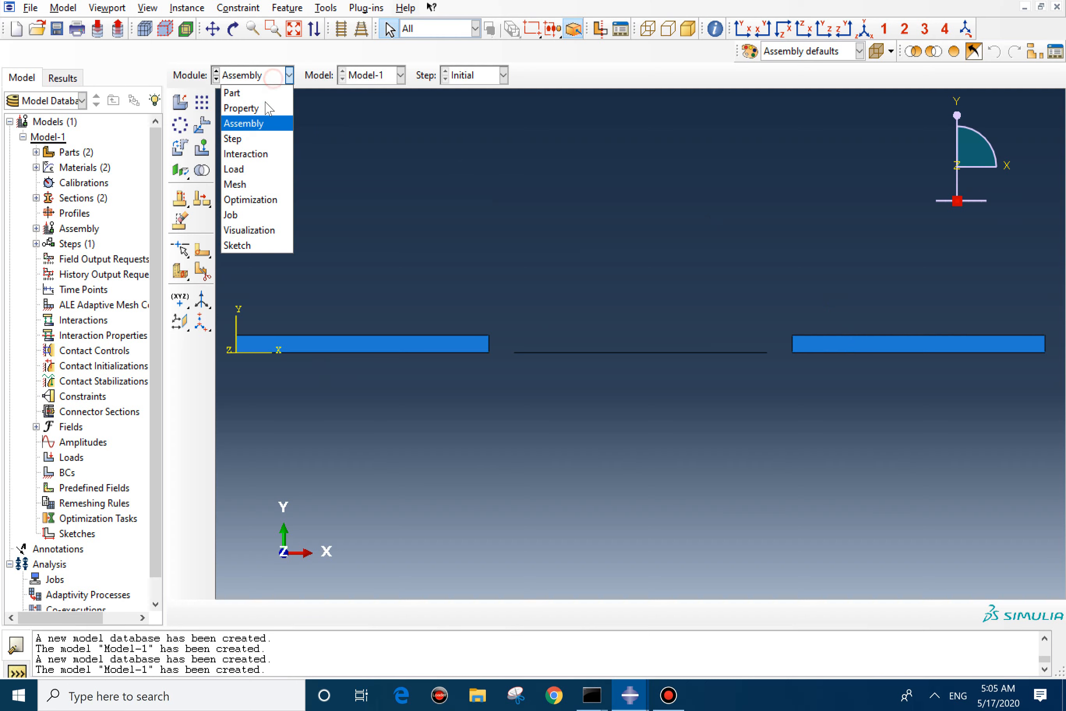
left_click(259, 137)
left_click(179, 105)
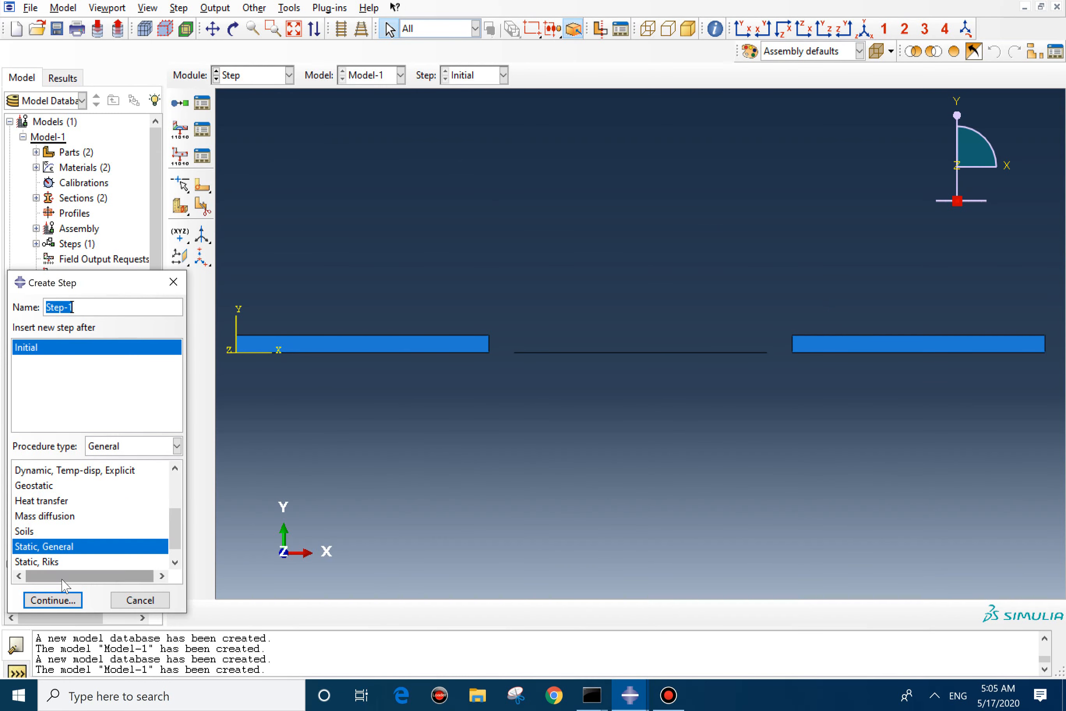
left_click(64, 600)
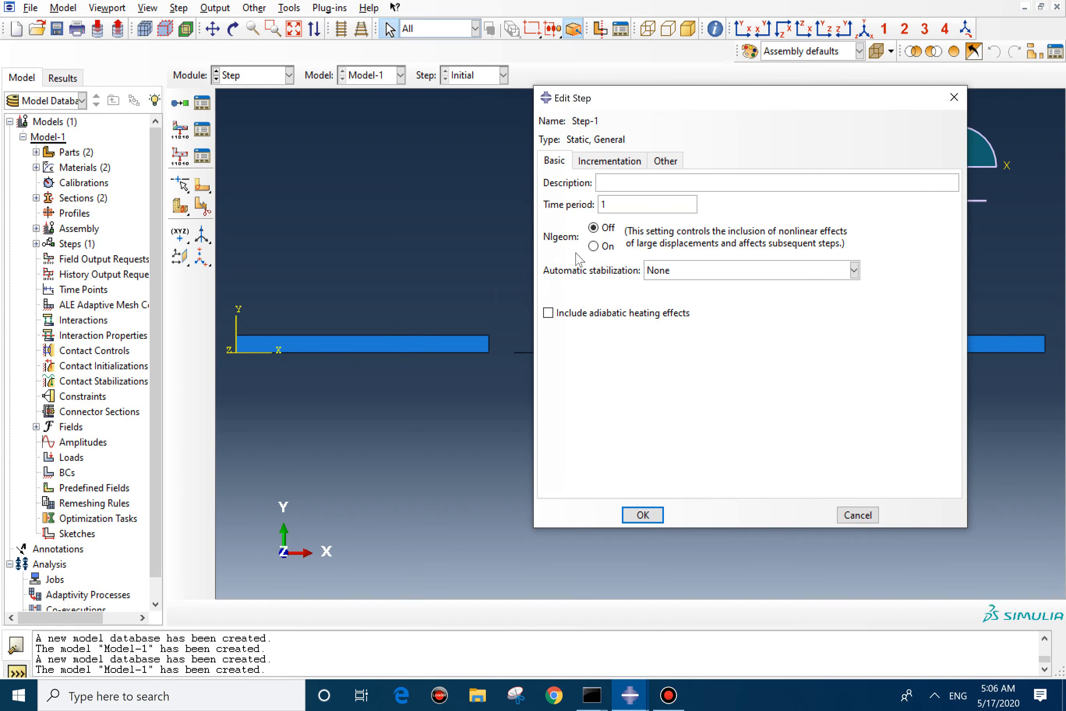
left_click(594, 247)
Reduce the initial and minimum increment sizes of Step-1, raise its maximum number of increments, and save the step.
left_click(633, 161)
double_click(640, 246)
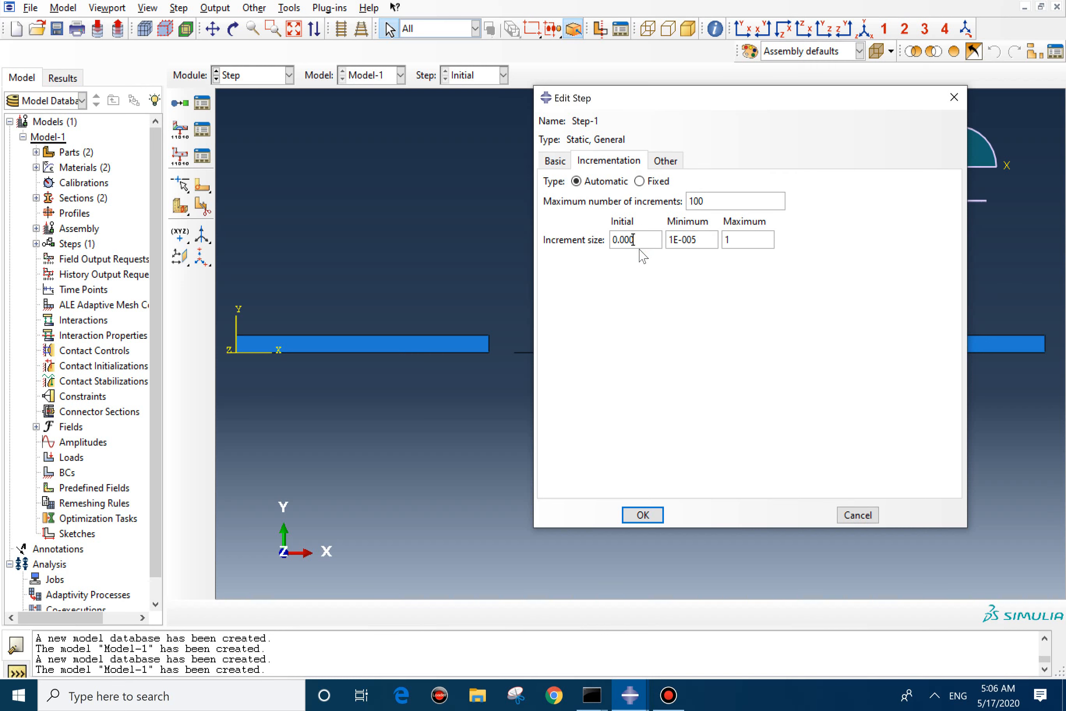
double_click(690, 240)
type("0010")
left_click(744, 201)
type("000")
left_click(642, 515)
Add the STATUS variable from State/Field/User/Time to field output request F-Output-1.
left_click(202, 129)
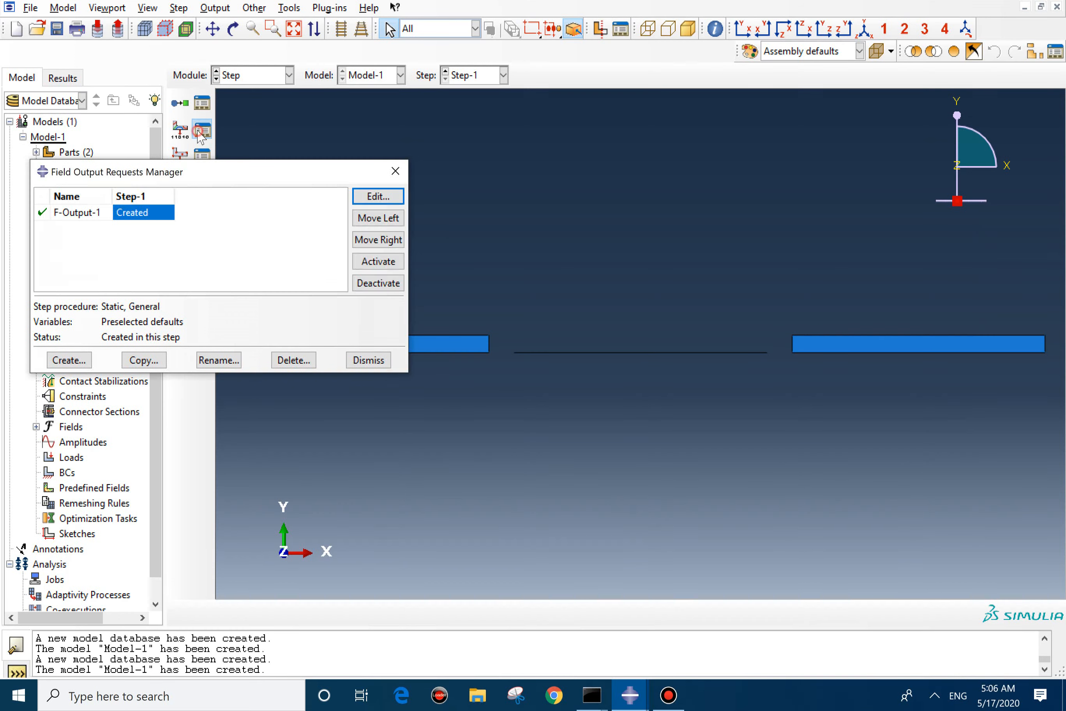
double_click(155, 217)
scroll(637, 305, "down", 3)
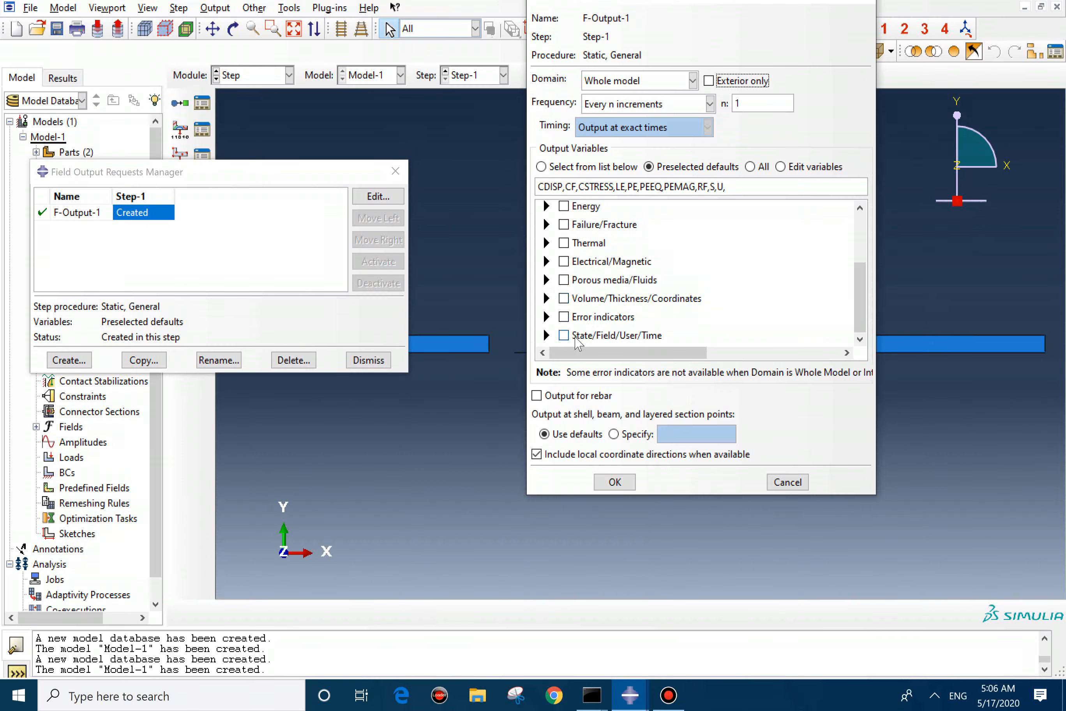
left_click(546, 335)
scroll(583, 321, "down", 1)
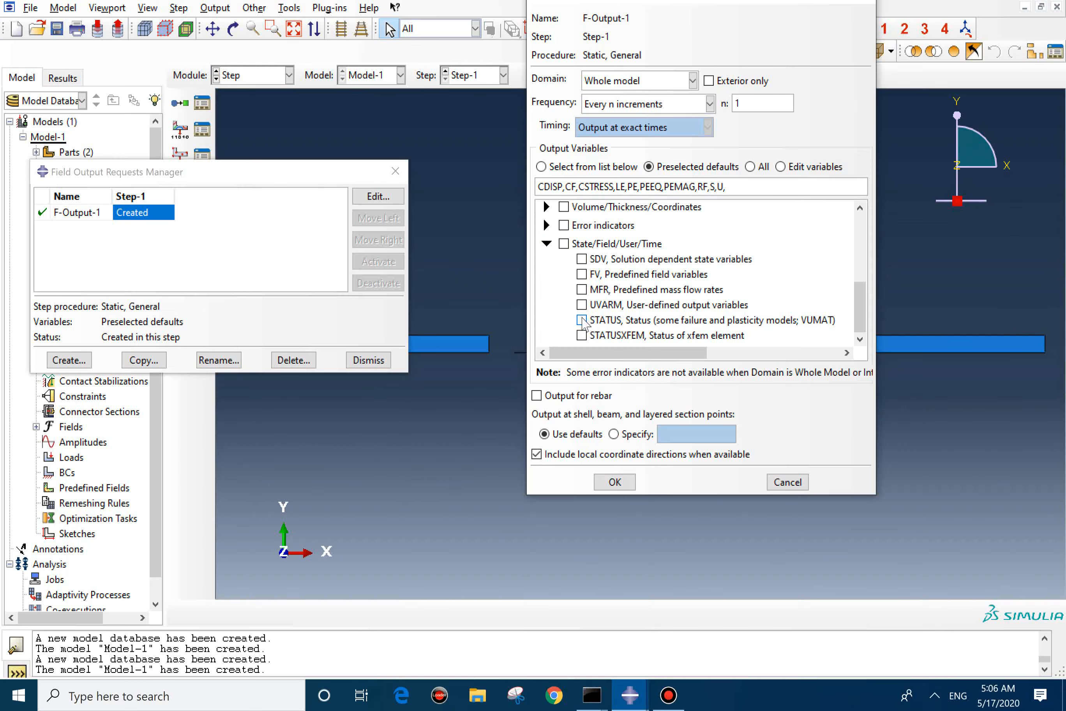
left_click(581, 320)
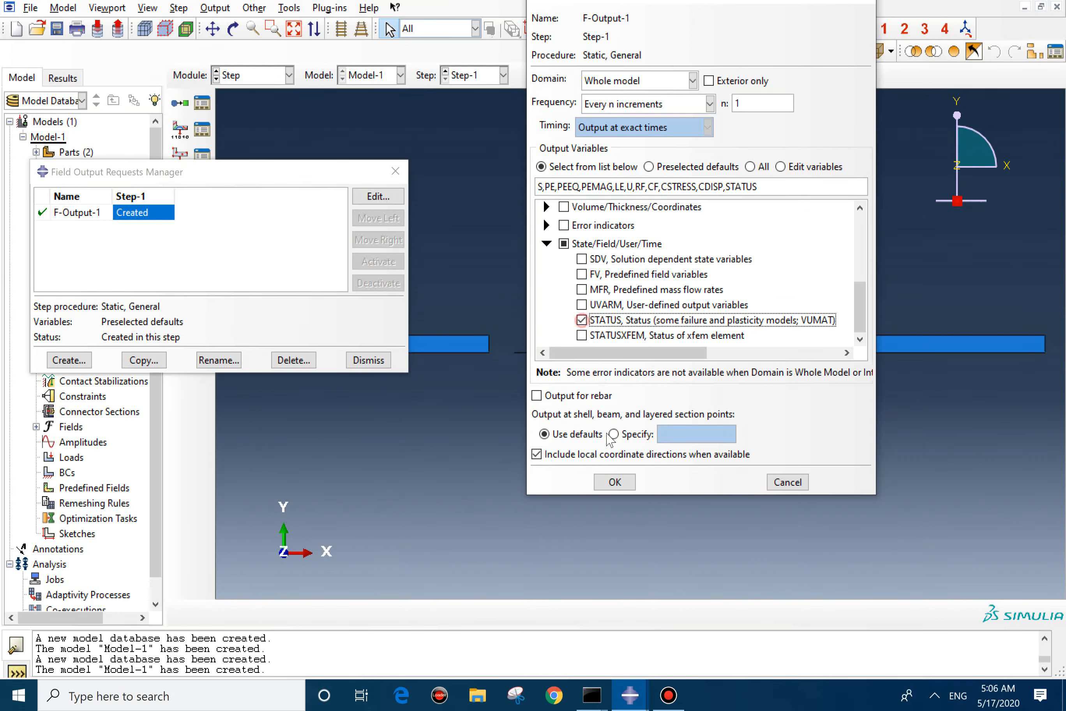
left_click(615, 481)
left_click(394, 172)
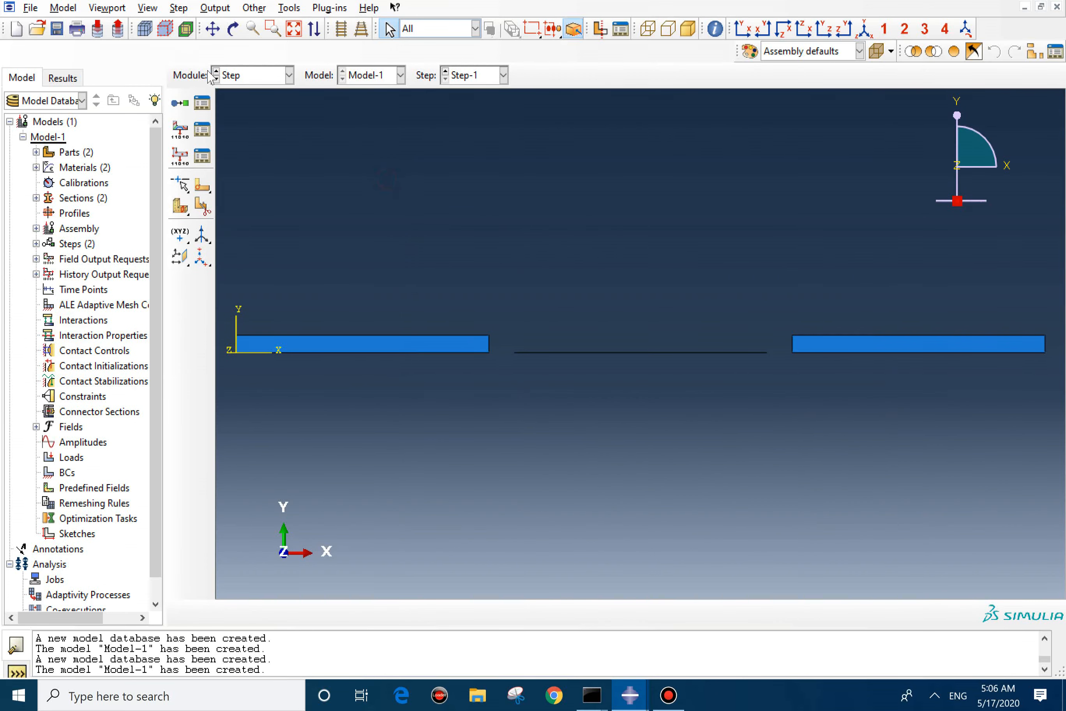
Start a Tie constraint in the Interaction module with the first beam's top edge as the master surface.
left_click(243, 76)
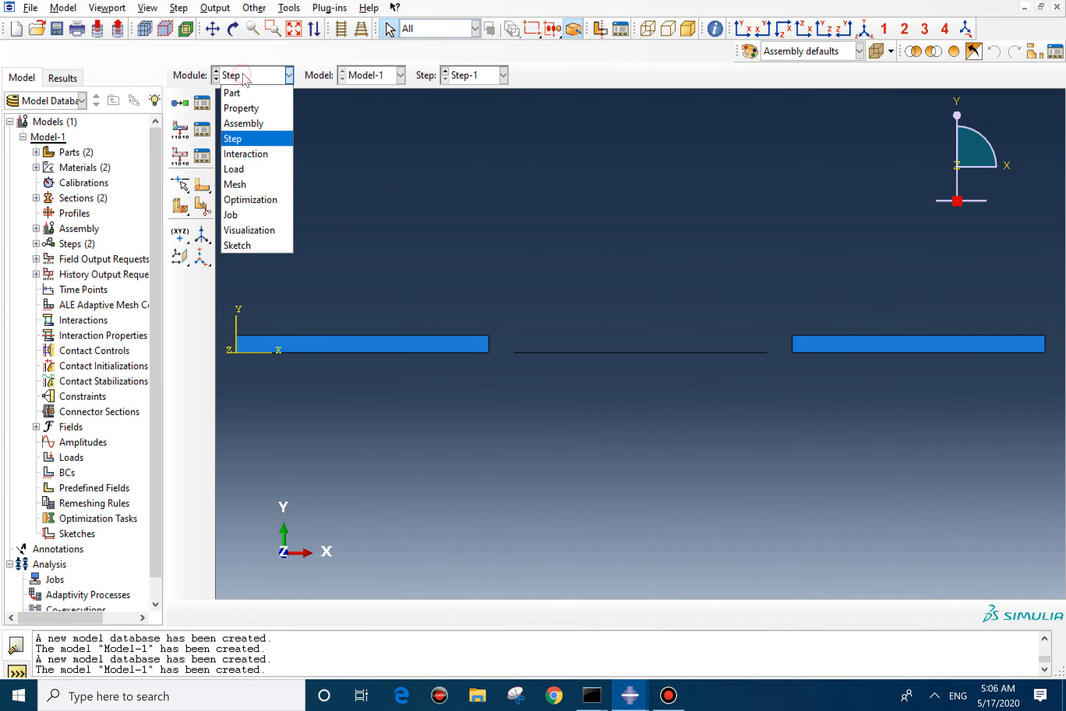
left_click(252, 150)
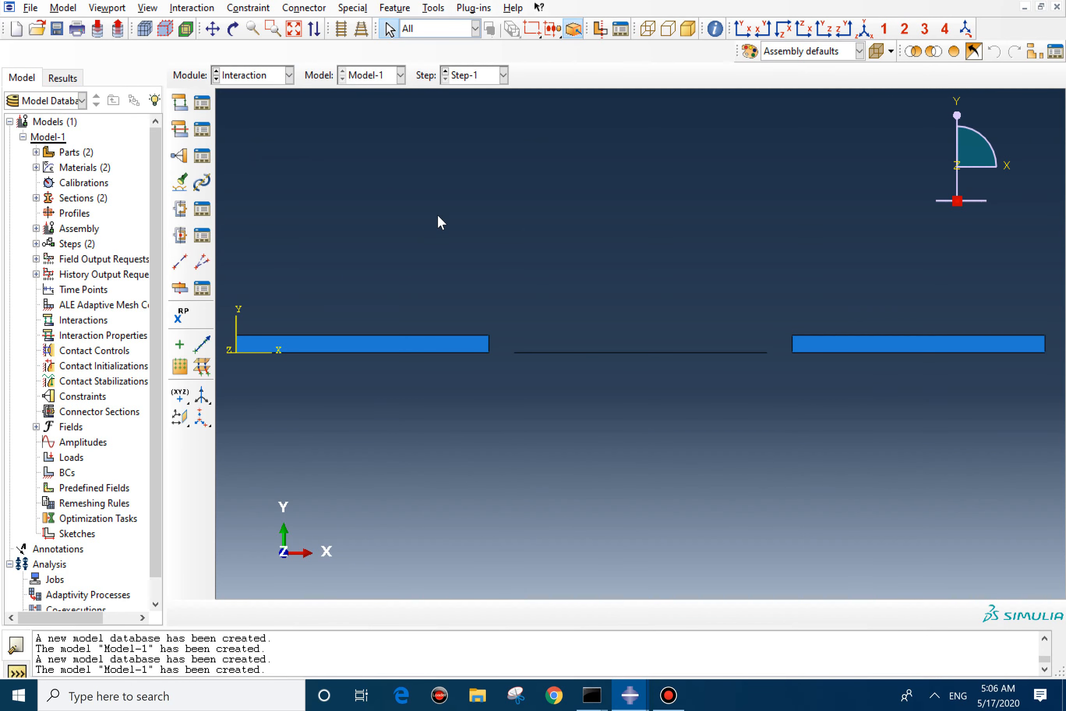
left_click(180, 155)
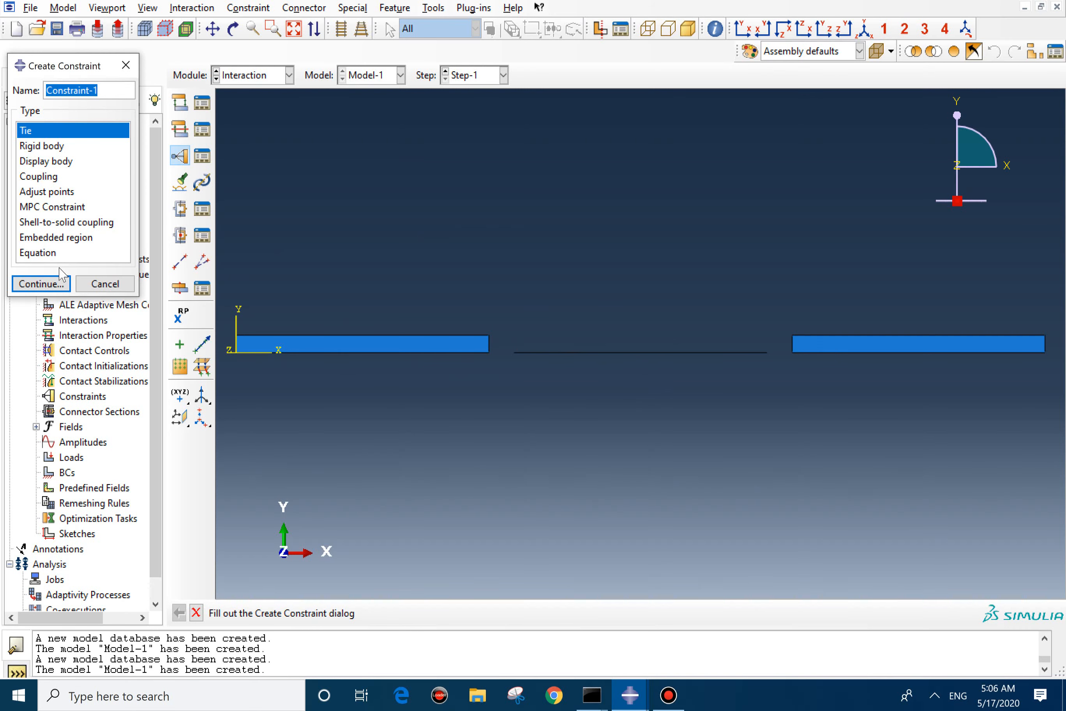
left_click(53, 285)
scroll(545, 349, "up", 5)
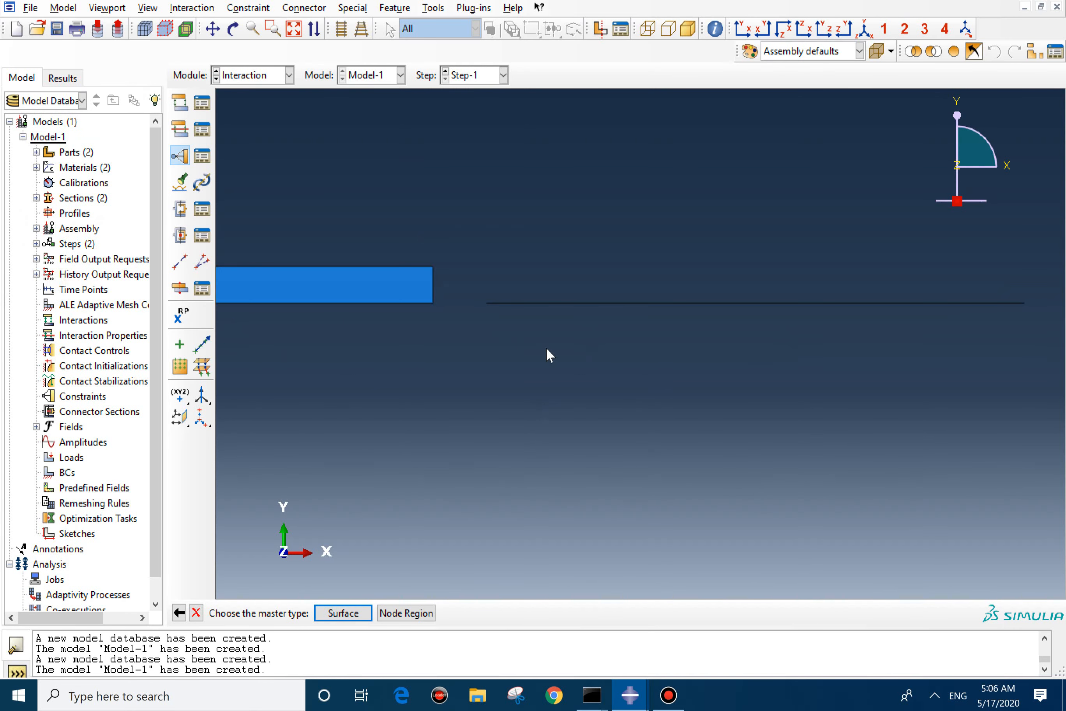
scroll(519, 326, "down", 3)
scroll(448, 348, "up", 8)
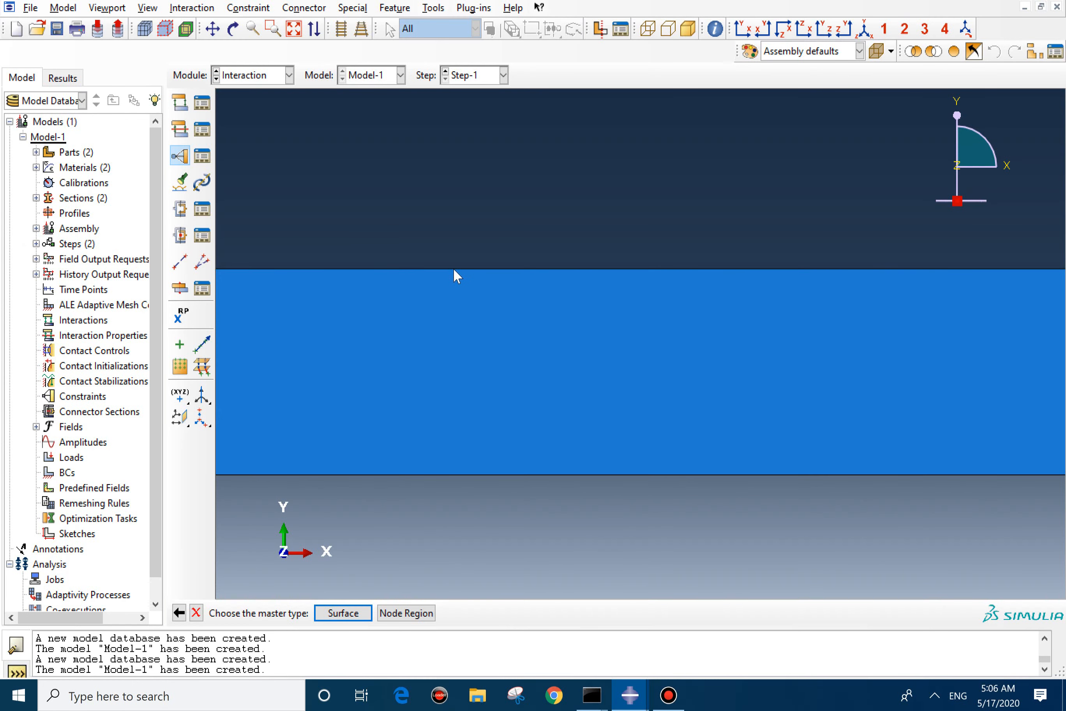
left_click(347, 612)
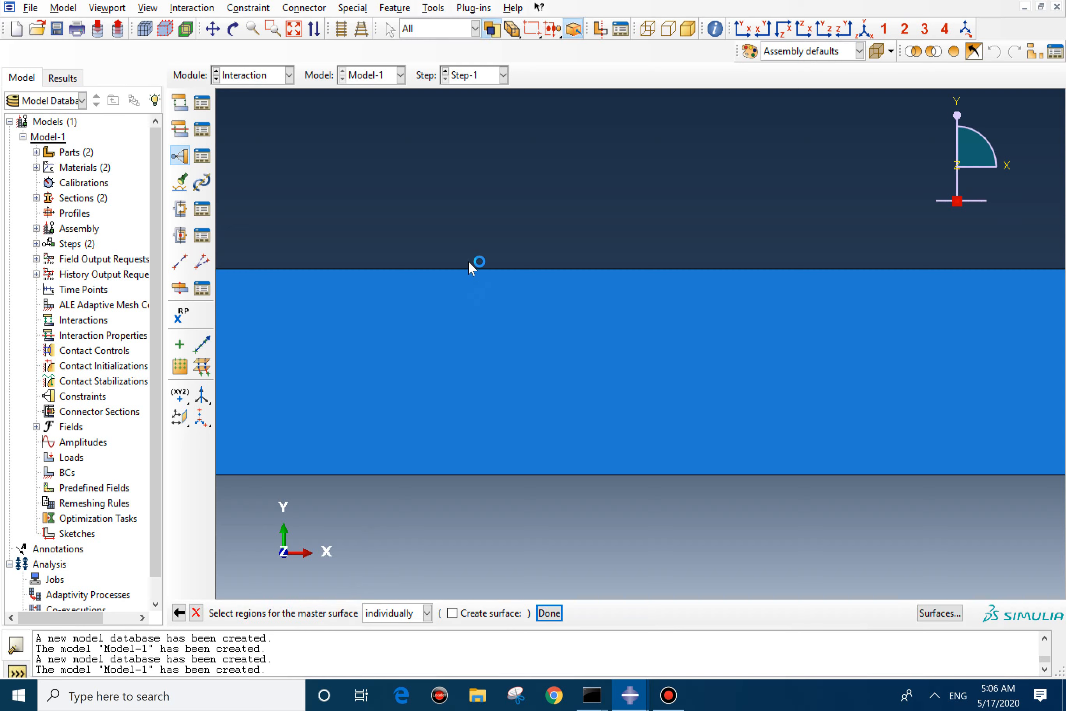
left_click(472, 269)
scroll(478, 314, "down", 3)
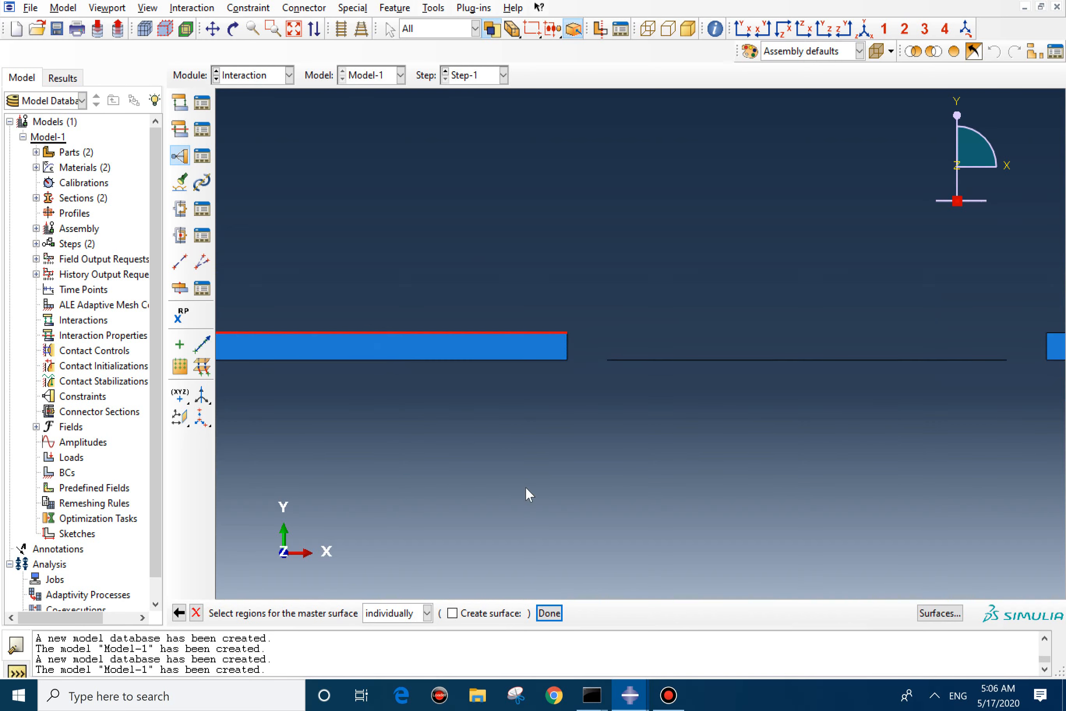
left_click(549, 612)
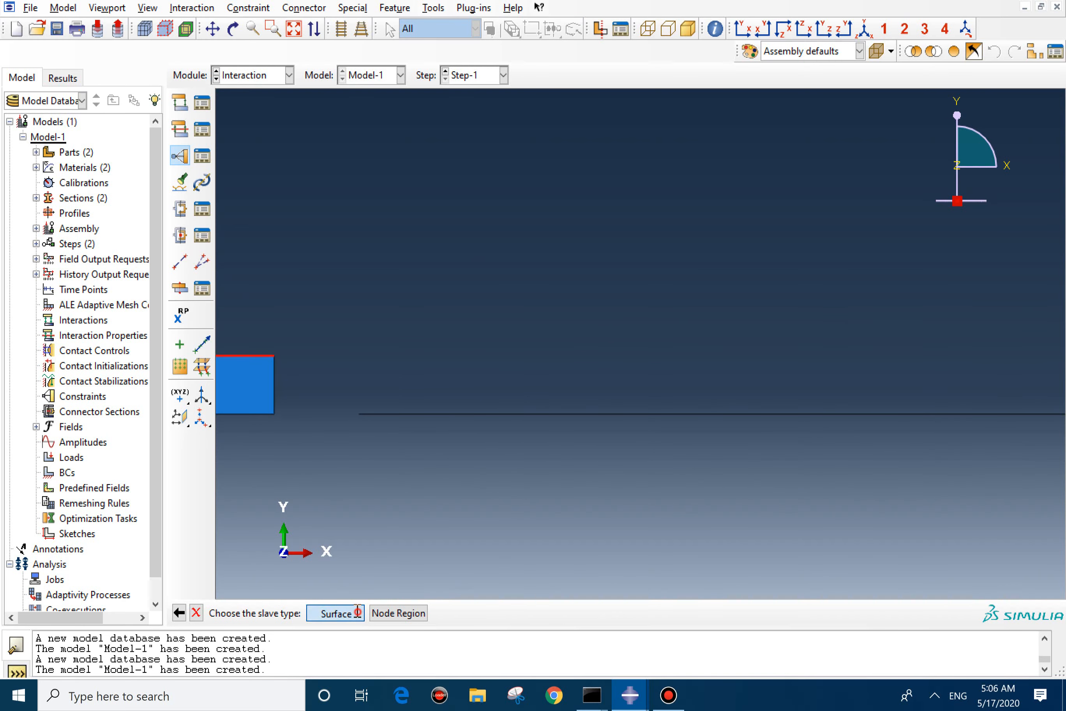
Assign the cohesive layer's bottom edge as the tie's slave surface and save the constraint with default settings.
left_click(335, 613)
scroll(423, 356, "up", 10)
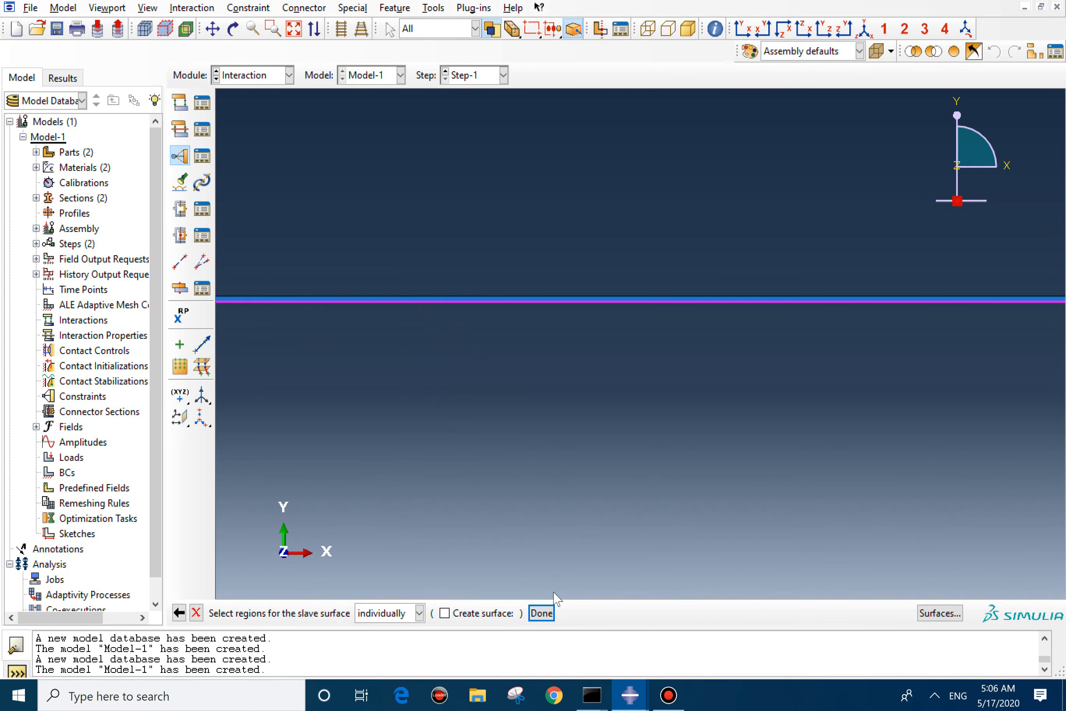
left_click(541, 613)
scroll(426, 412, "down", 3)
left_click(60, 448)
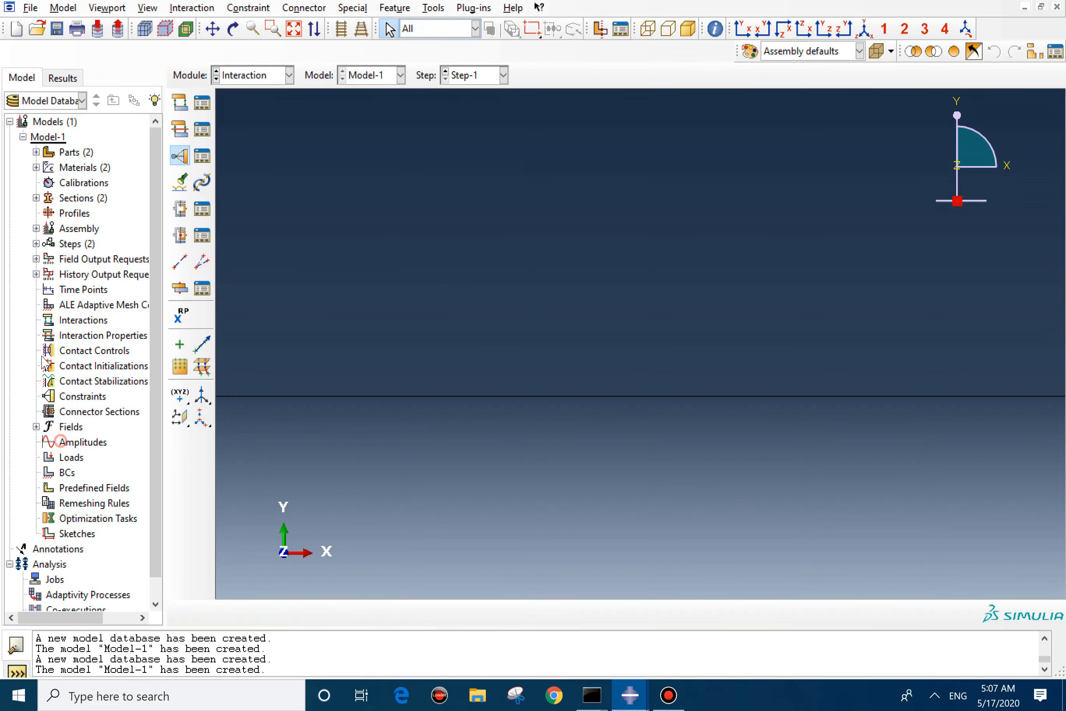
Start a second Tie constraint with the second beam's bottom edge as the master surface.
left_click(179, 156)
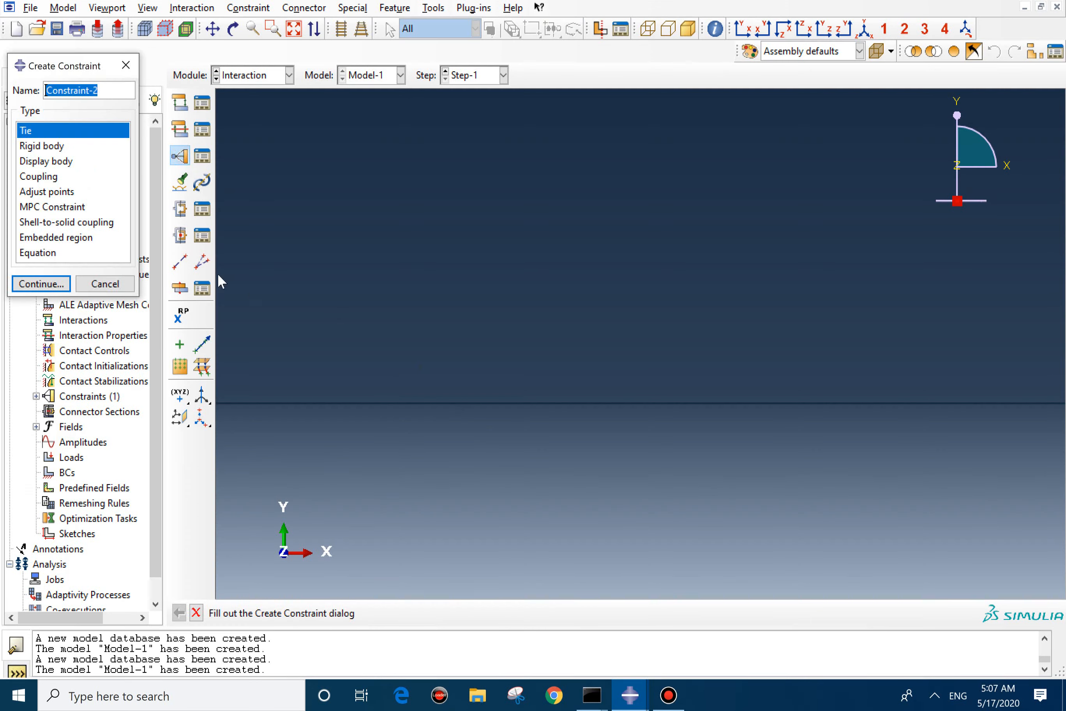
left_click(41, 283)
scroll(585, 457, "down", 4)
scroll(585, 467, "up", 5)
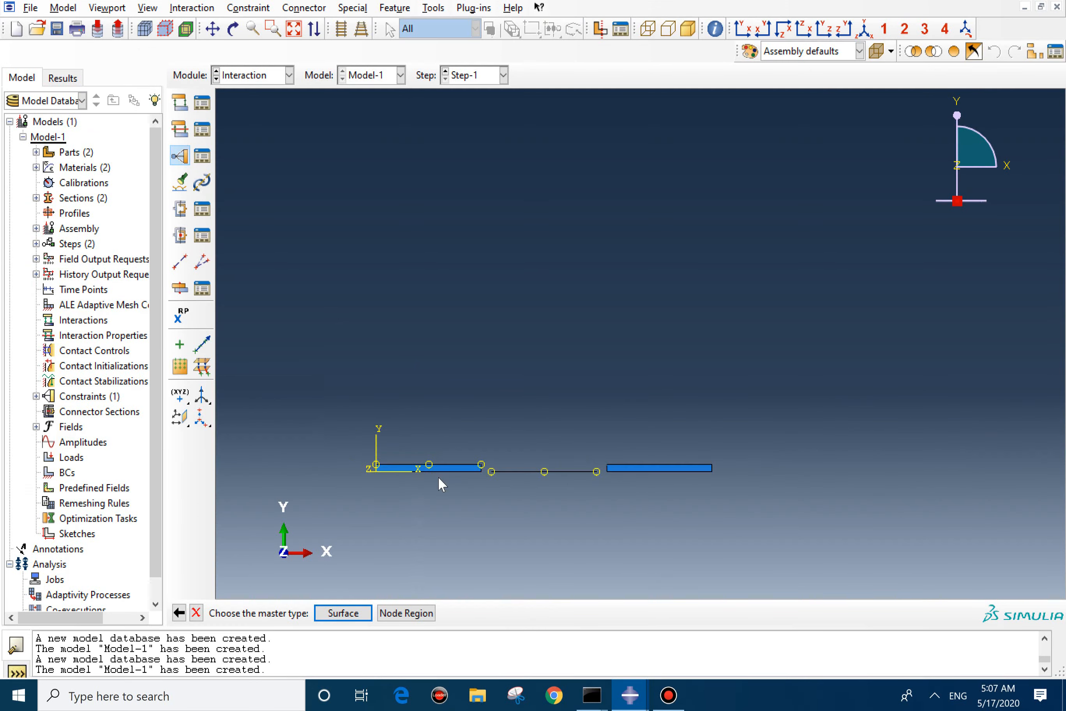
left_click(353, 613)
scroll(538, 420, "up", 3)
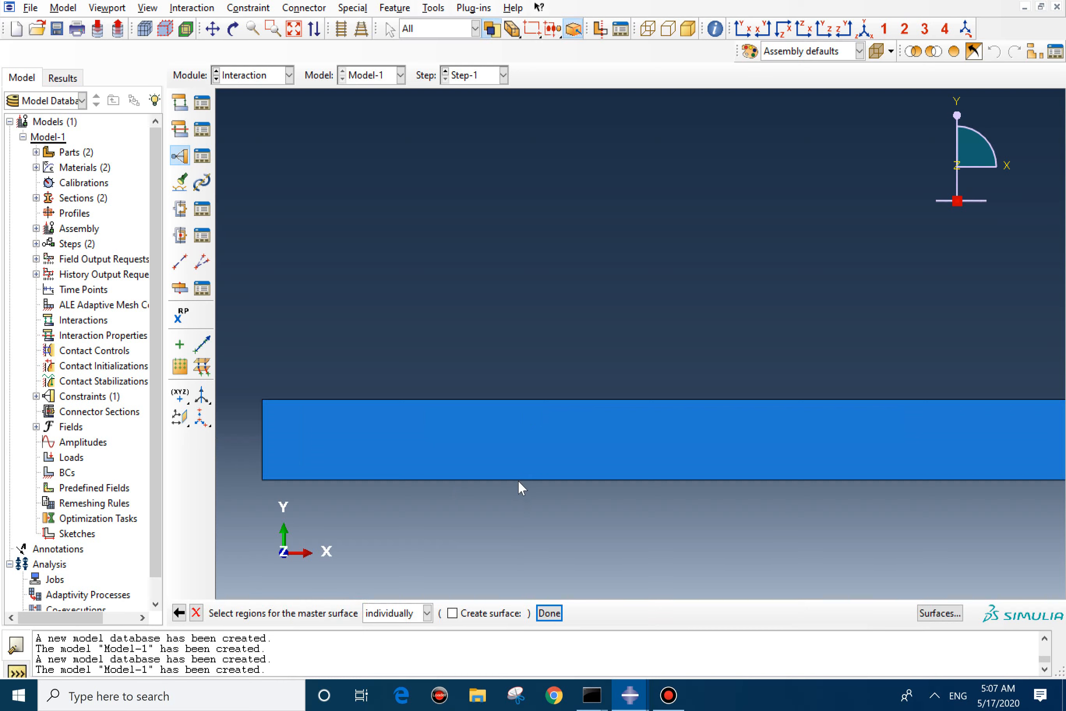
left_click(516, 479)
scroll(627, 511, "down", 3)
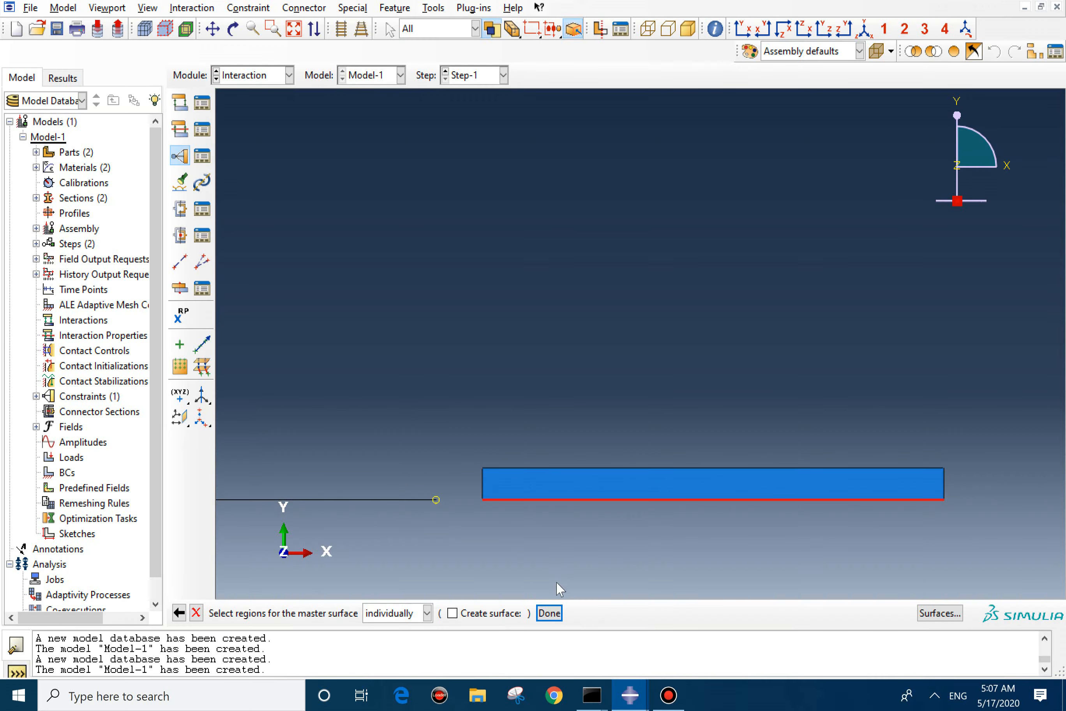
left_click(549, 612)
Assign the cohesive layer's top edge as the second tie's slave surface and save the constraint with default settings.
scroll(359, 598, "down", 3)
left_click(335, 613)
scroll(402, 488, "up", 5)
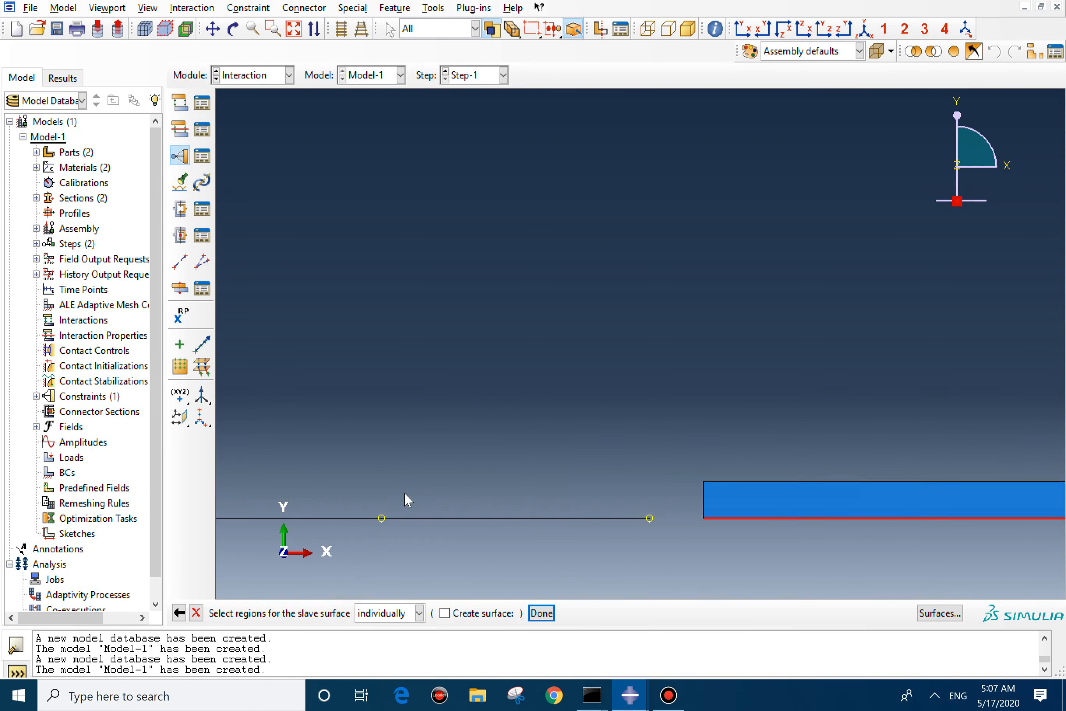
scroll(565, 460, "down", 3)
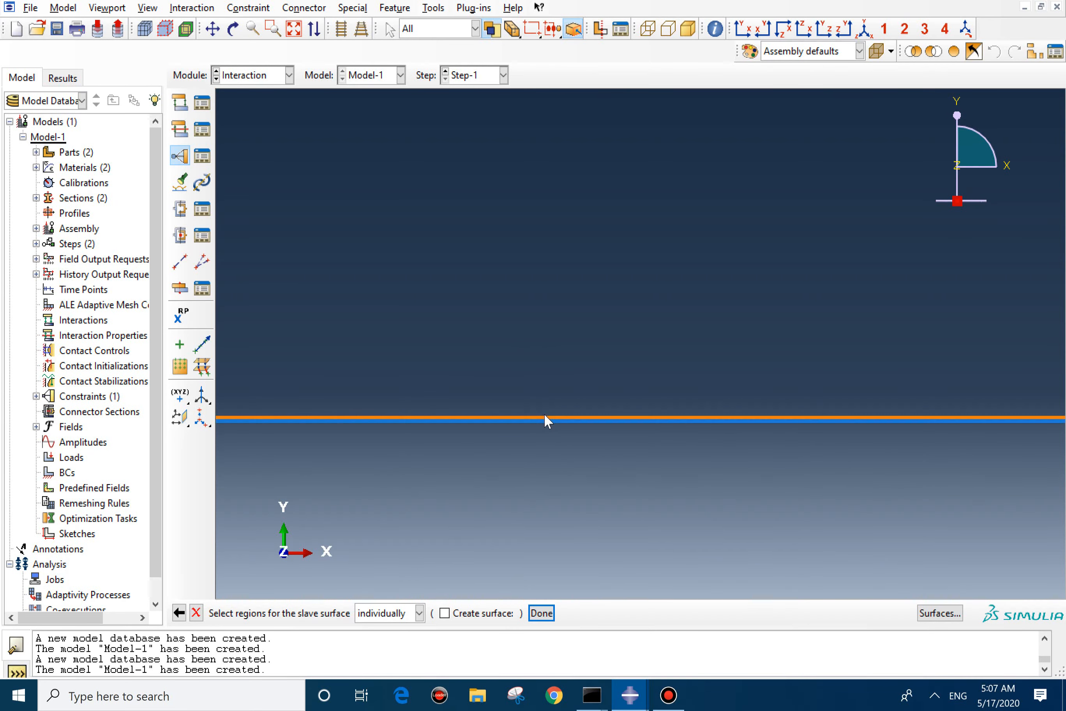
left_click(544, 417)
left_click(542, 612)
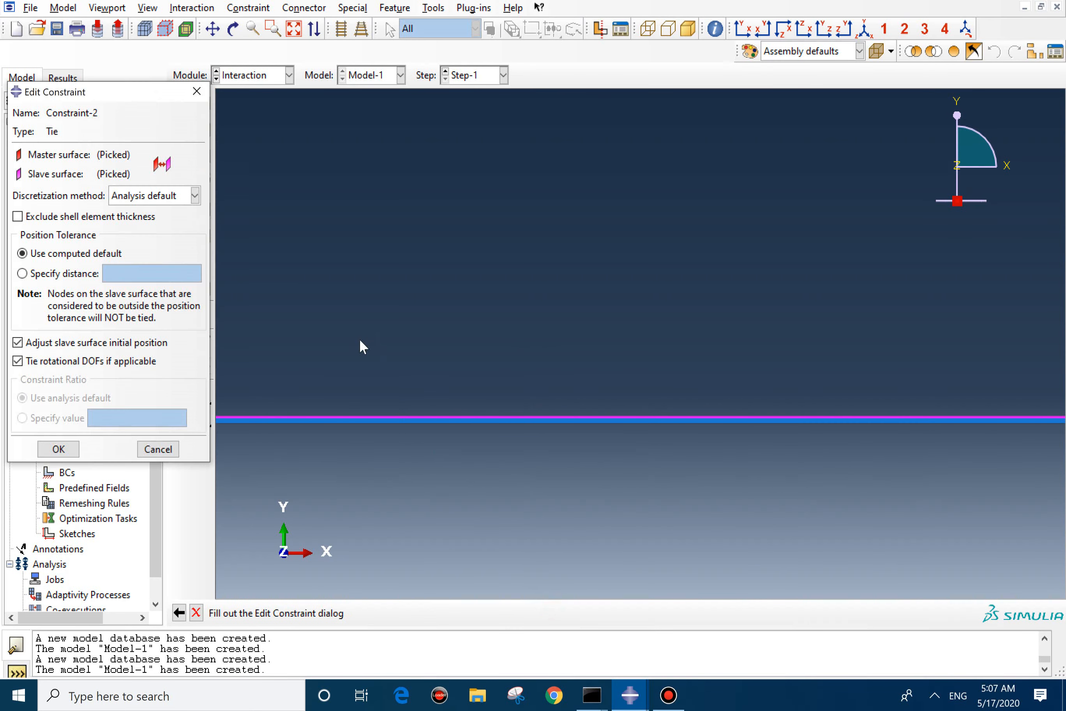
left_click(58, 448)
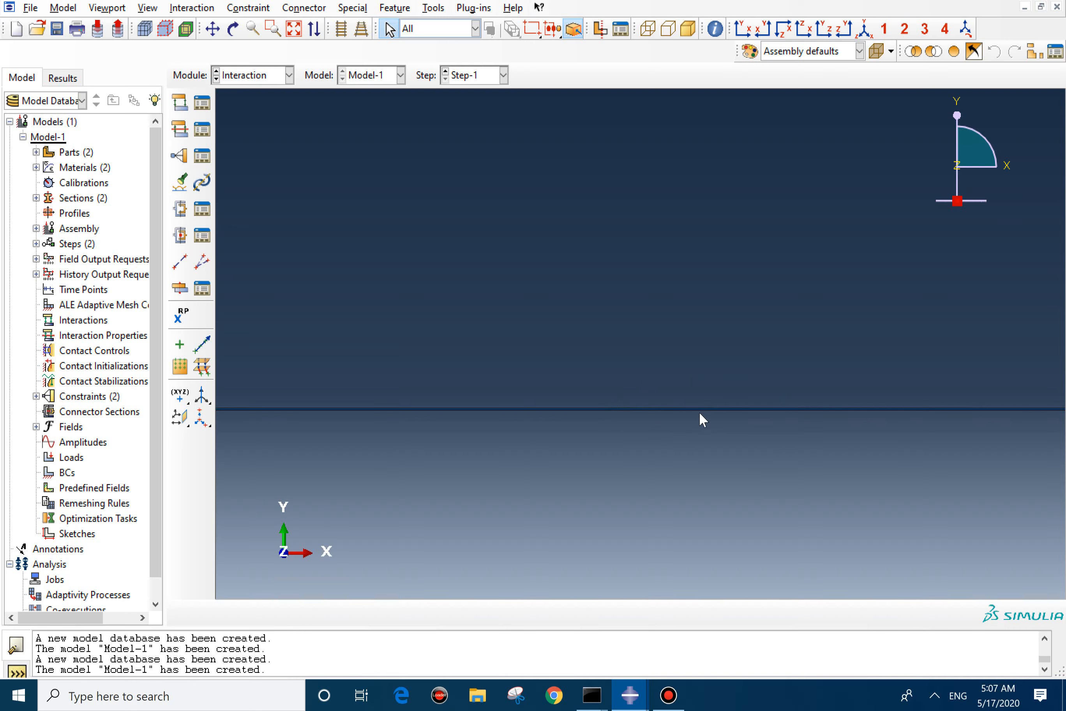
Define a Surface-to-surface contact (Standard) in Step-1 with the second beam's bottom edge as master and the first beam's top edge as slave.
scroll(655, 422, "down", 10)
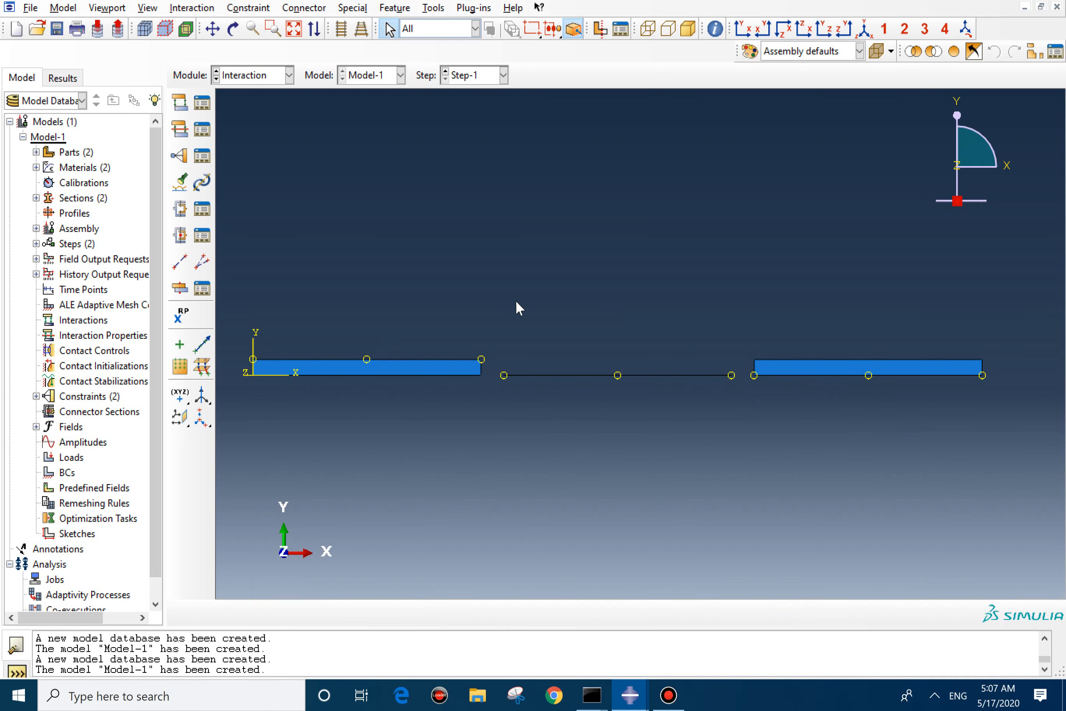
left_click(180, 102)
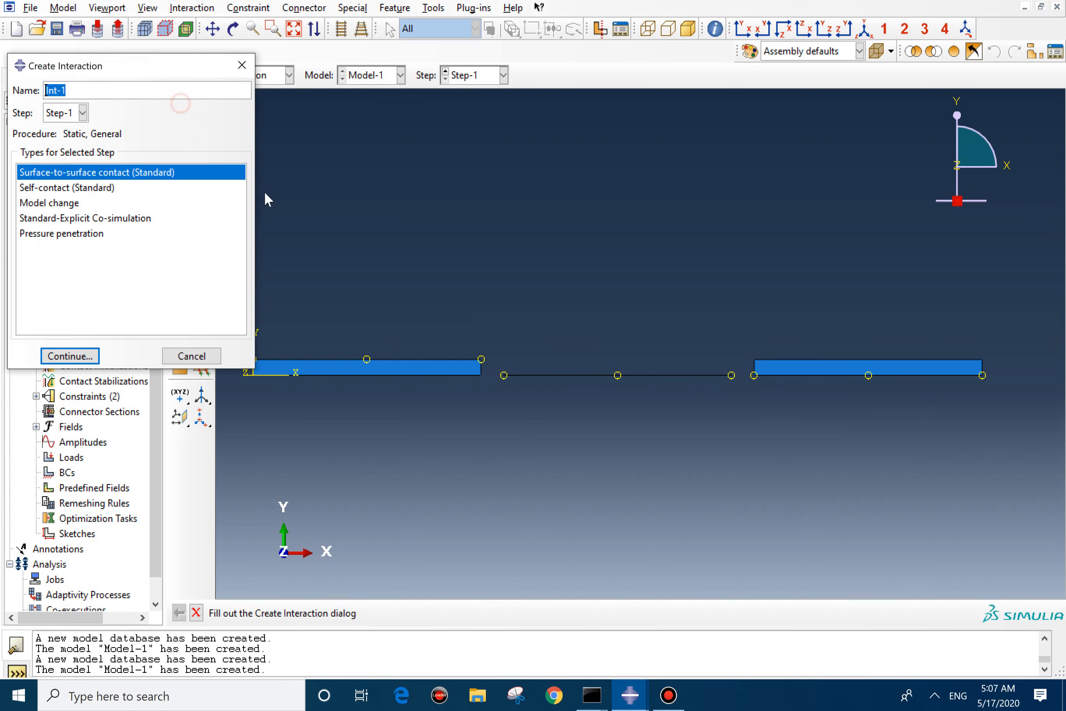
left_click(46, 358)
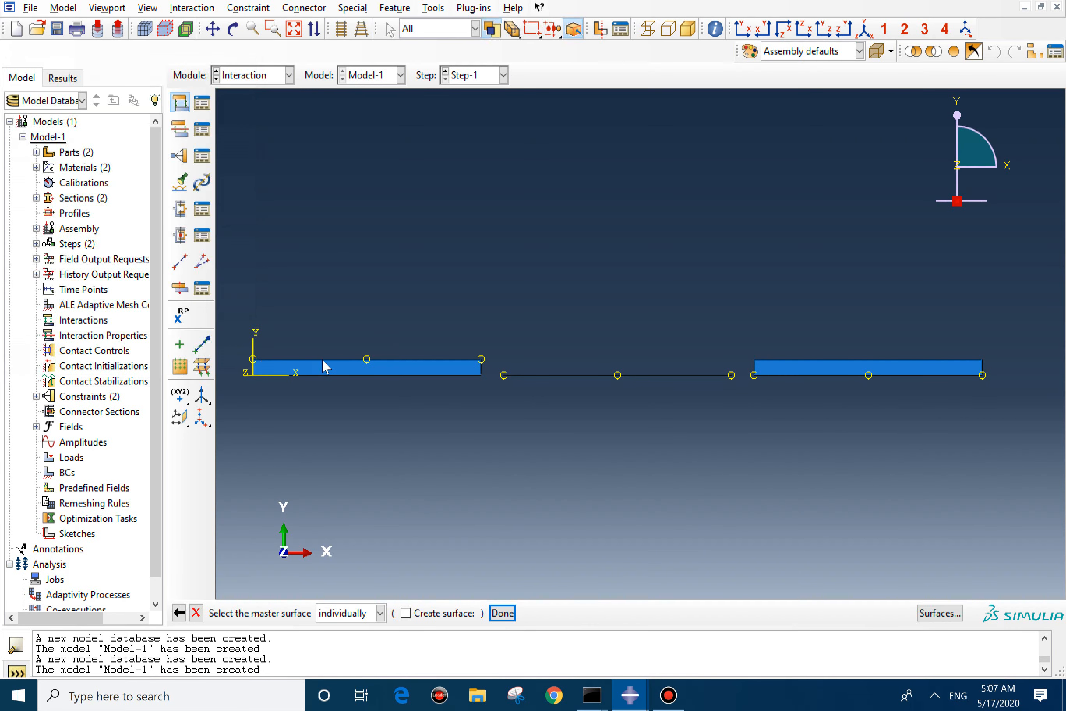
left_click(784, 375)
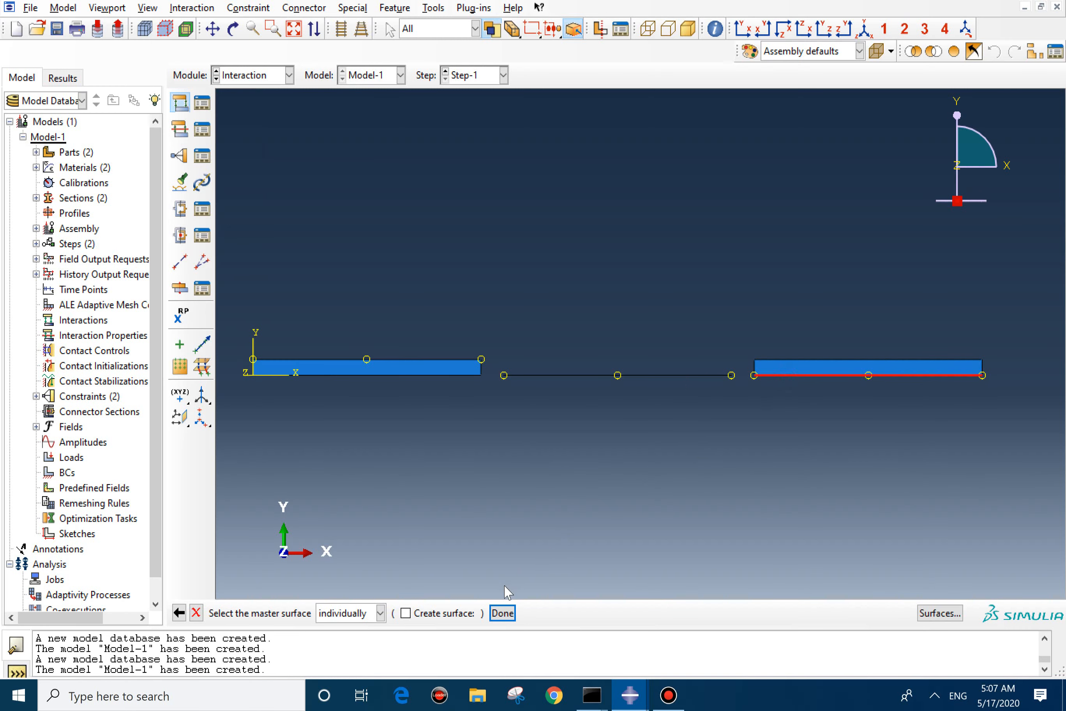
left_click(502, 611)
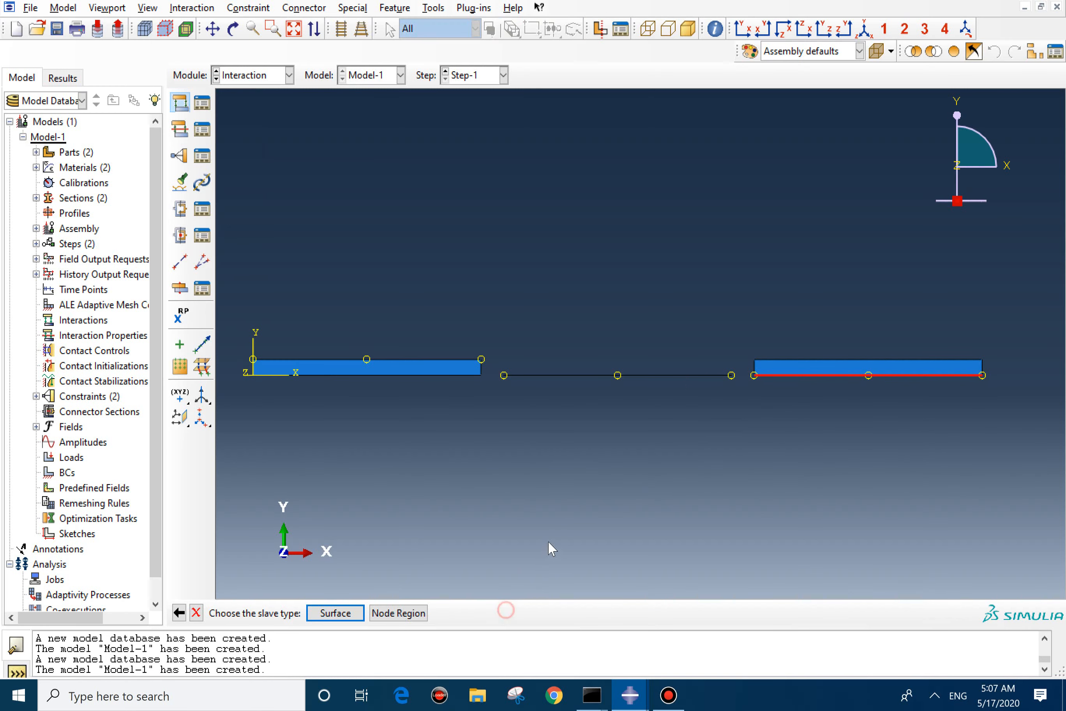
left_click(326, 615)
left_click(341, 360)
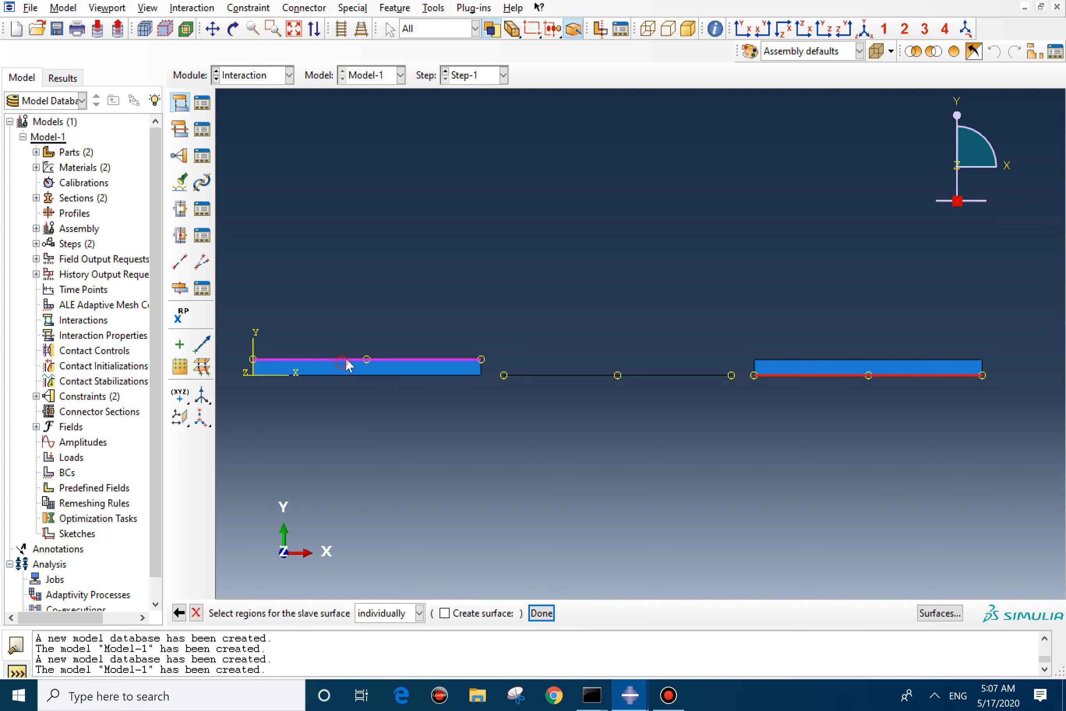
left_click(549, 614)
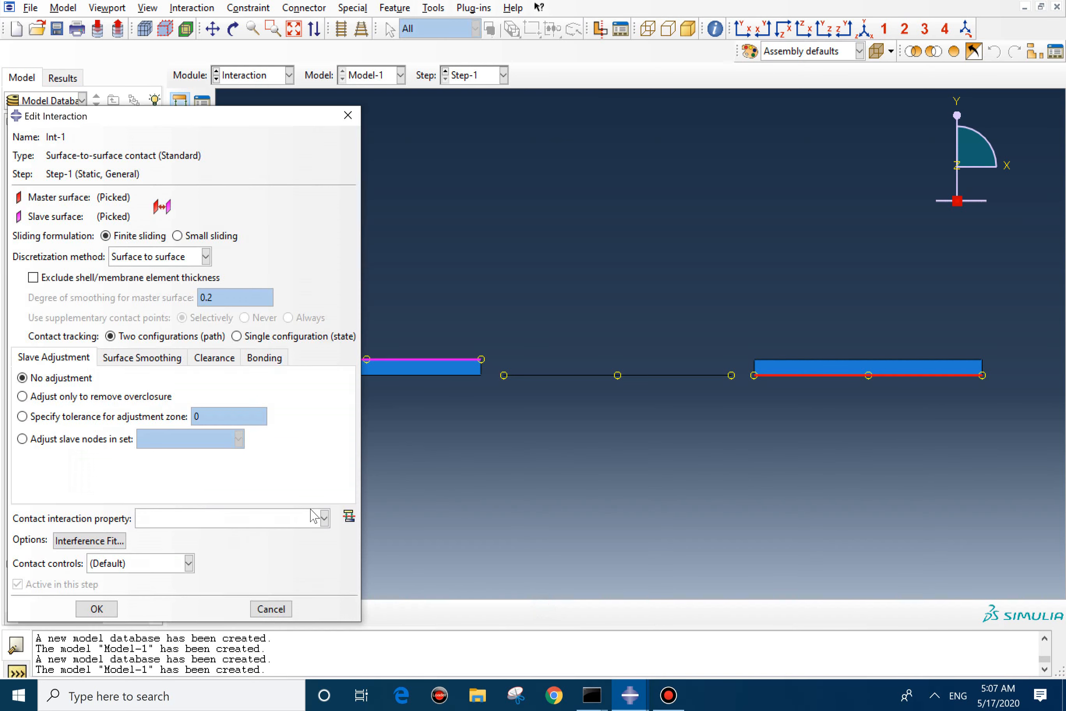
Create a contact property with frictionless Tangential Behavior for the interaction and save the interaction.
left_click(348, 516)
left_click(51, 358)
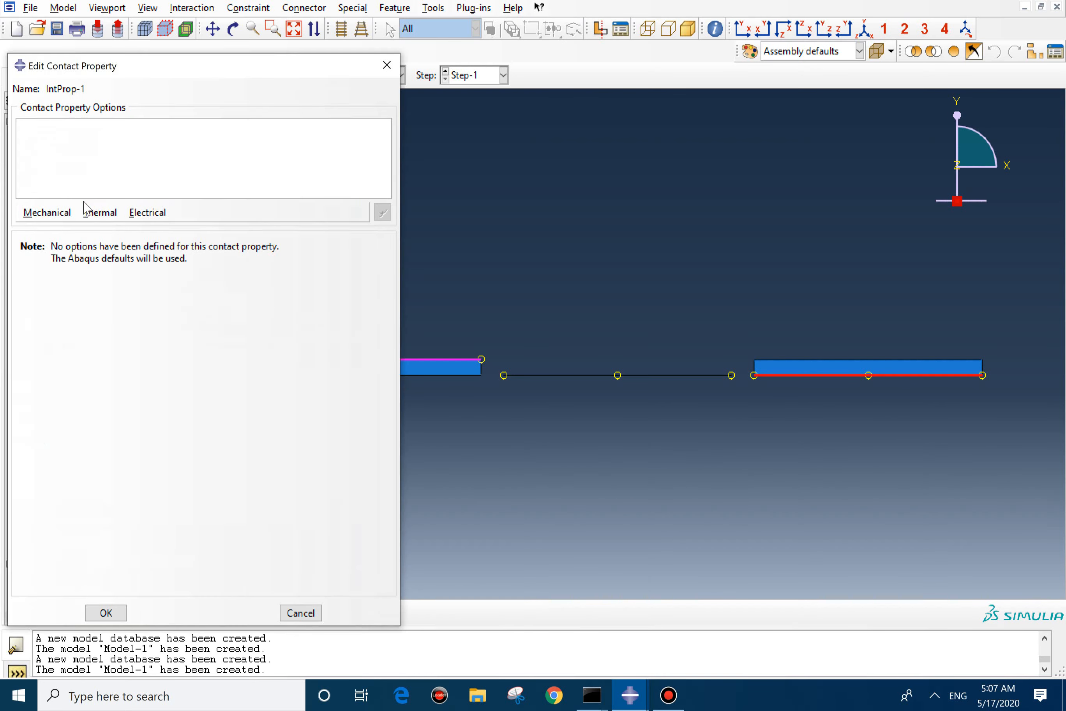
left_click(51, 213)
left_click(46, 229)
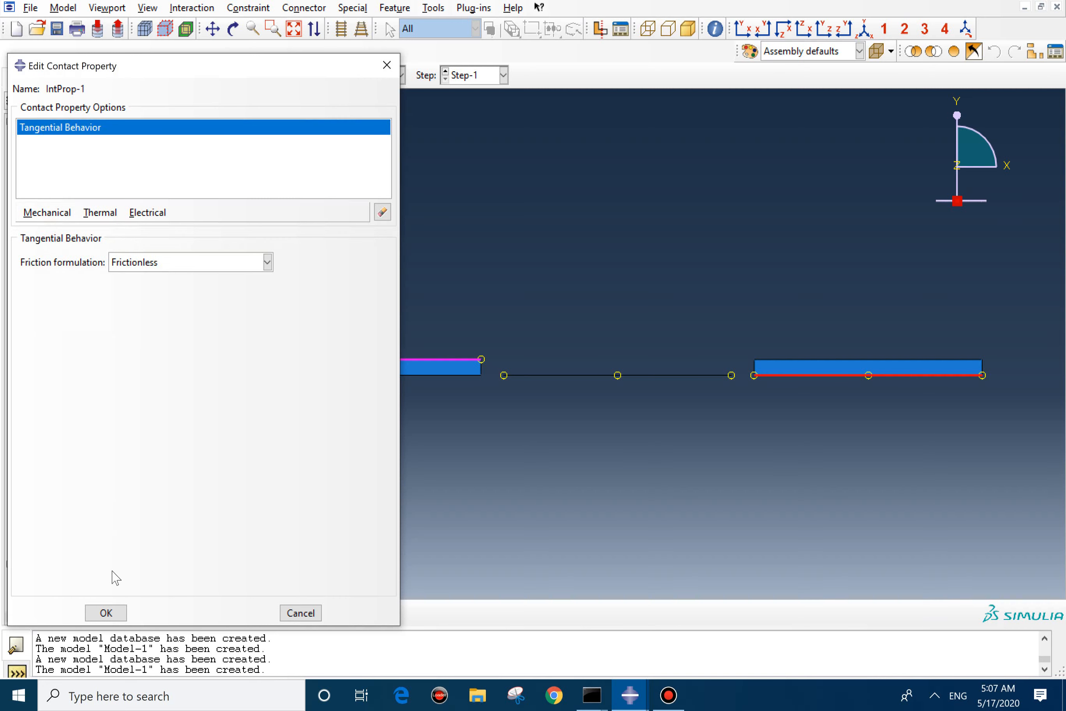
left_click(106, 612)
left_click(99, 609)
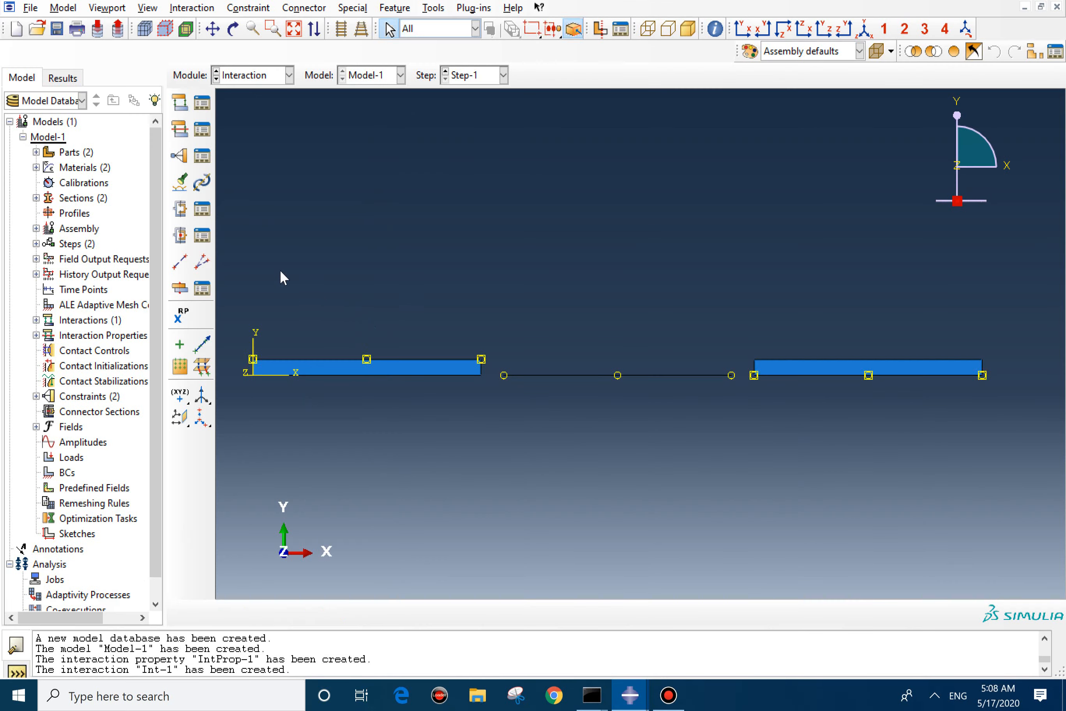
Start translating the cohesive layer instance in the assembly, using its bottom-left corner as the vector's start point.
left_click(256, 81)
left_click(256, 124)
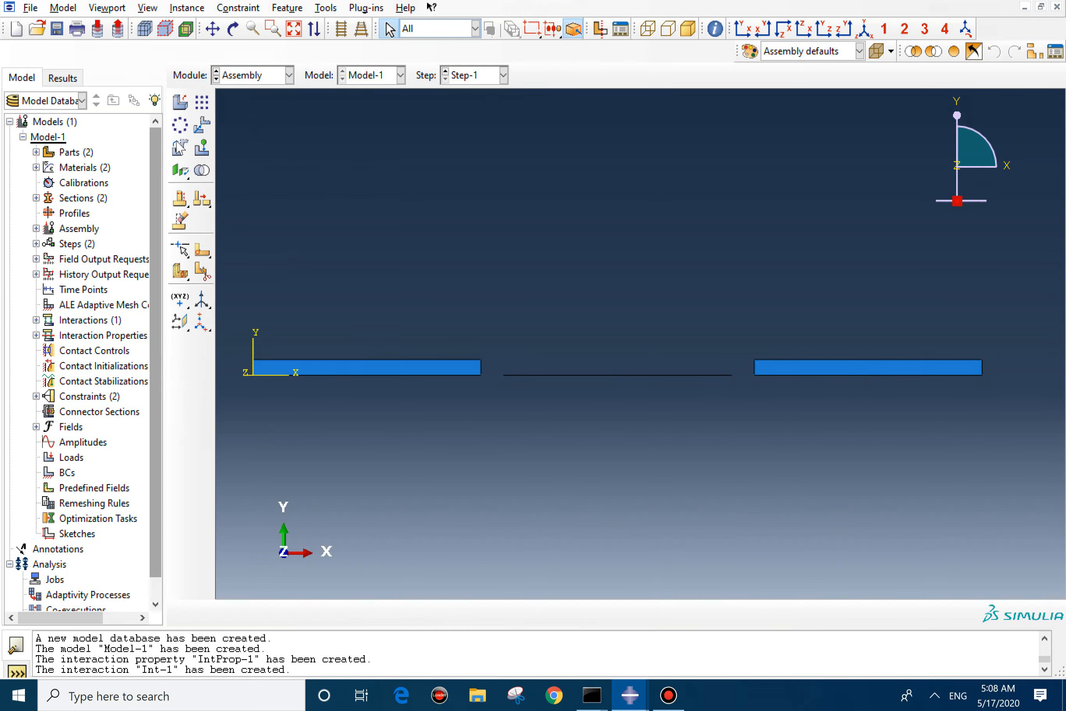
left_click(202, 124)
left_click(546, 371)
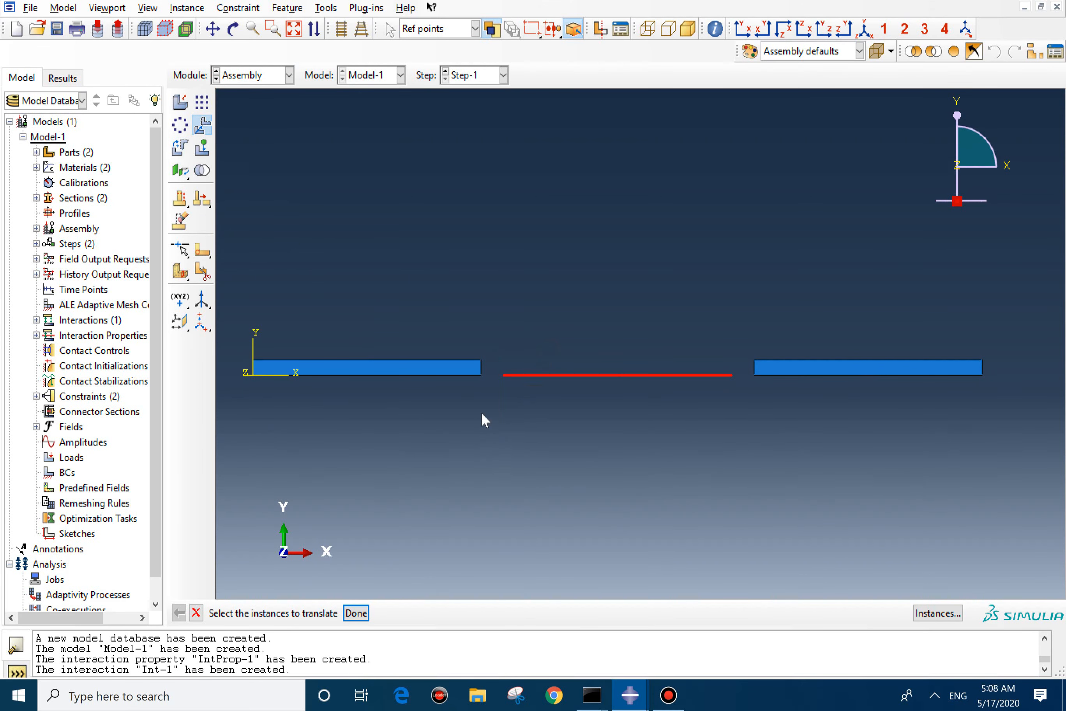
middle_click(482, 412)
scroll(502, 380, "up", 8)
scroll(506, 357, "up", 3)
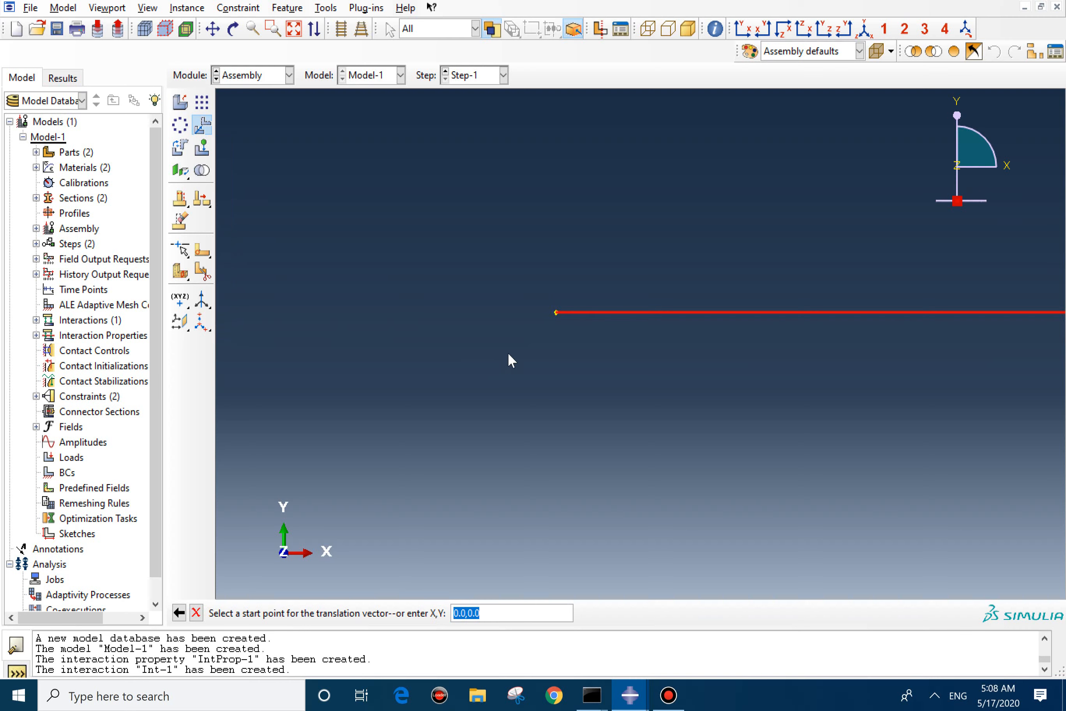
scroll(591, 273, "up", 2)
scroll(573, 314, "up", 2)
scroll(608, 327, "up", 7)
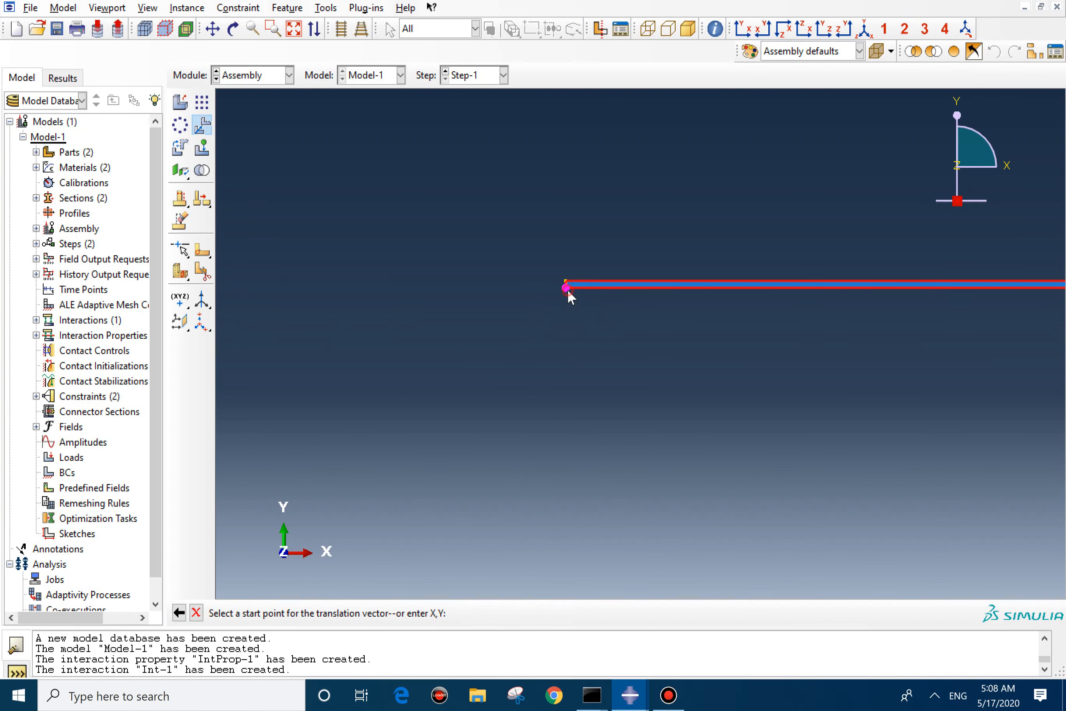
left_click(567, 288)
Set the first beam's top-left corner as the translation end point and accept the cohesive layer's position.
scroll(792, 351, "down", 3)
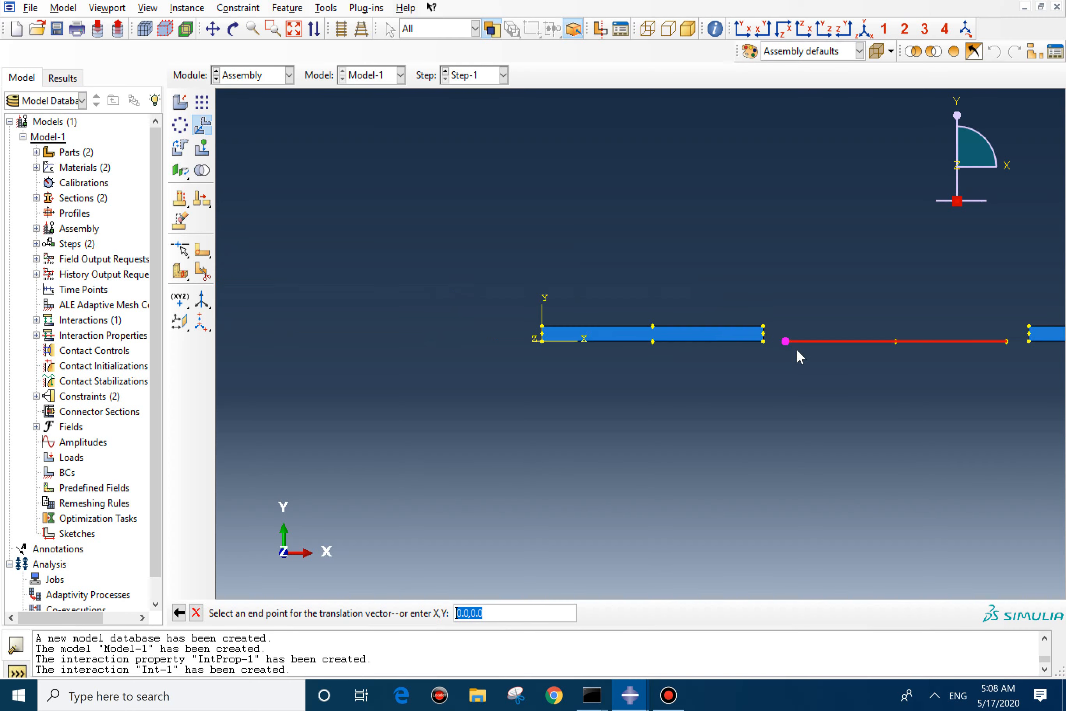
scroll(582, 344, "up", 2)
scroll(250, 302, "up", 4)
scroll(366, 266, "up", 2)
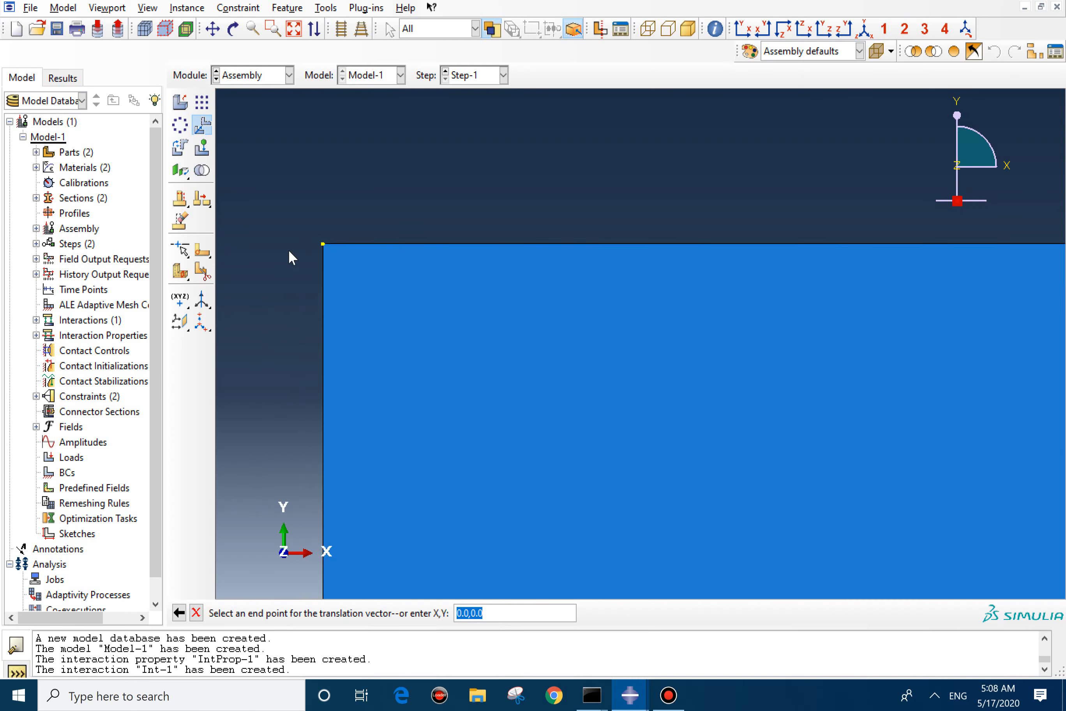
left_click(321, 244)
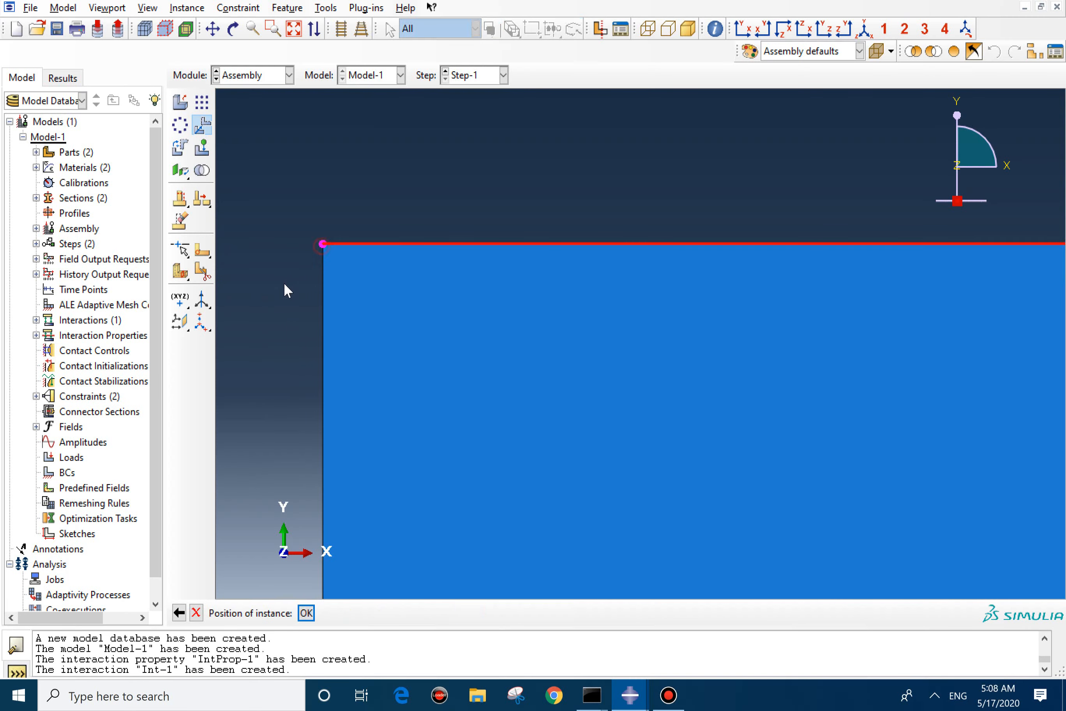
left_click(305, 612)
scroll(280, 435, "down", 5)
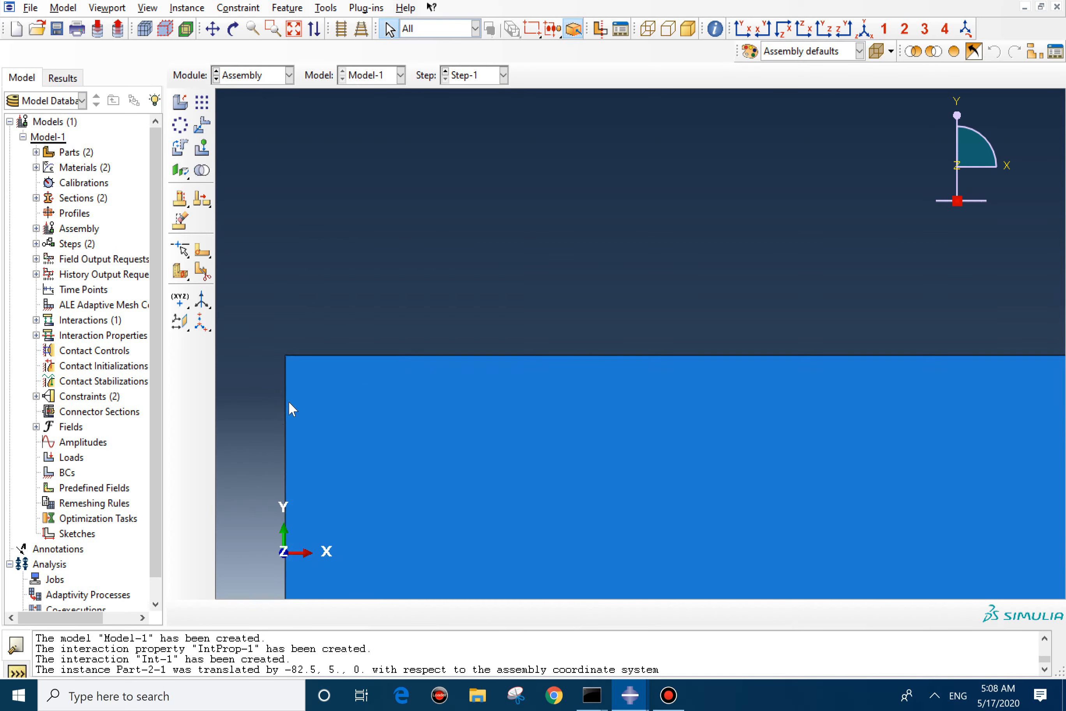
scroll(320, 427, "down", 2)
Translate the second beam so its bottom-left corner lands on the cohesive layer's top-left corner.
left_click(202, 124)
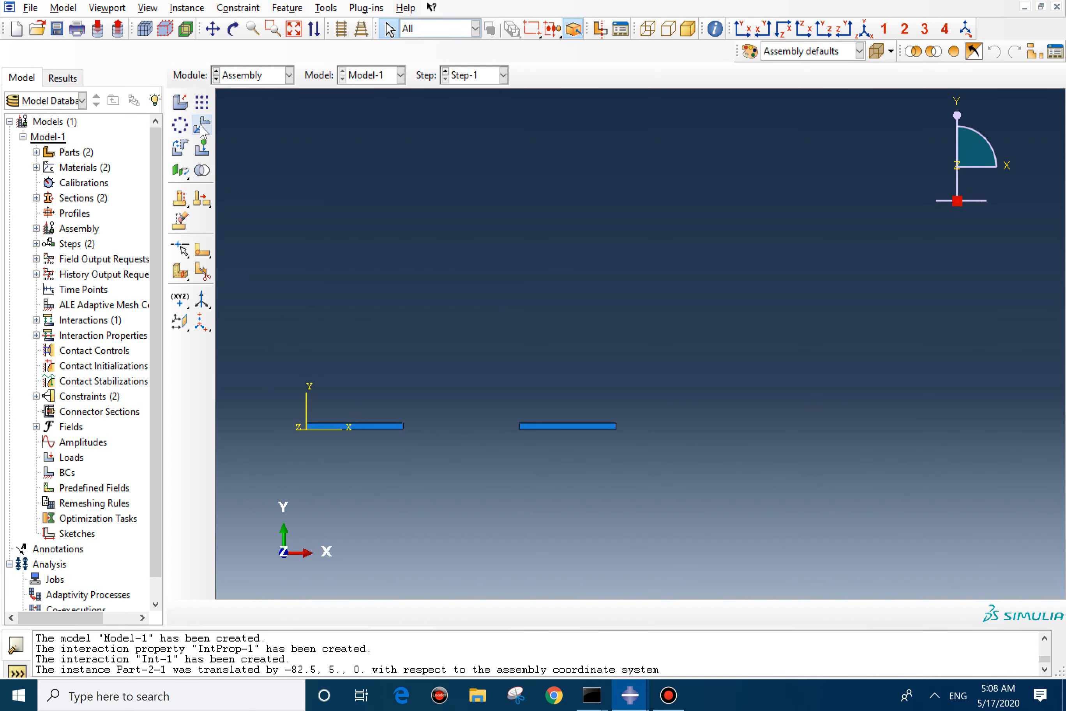
left_click(567, 426)
middle_click(501, 527)
scroll(519, 397, "up", 6)
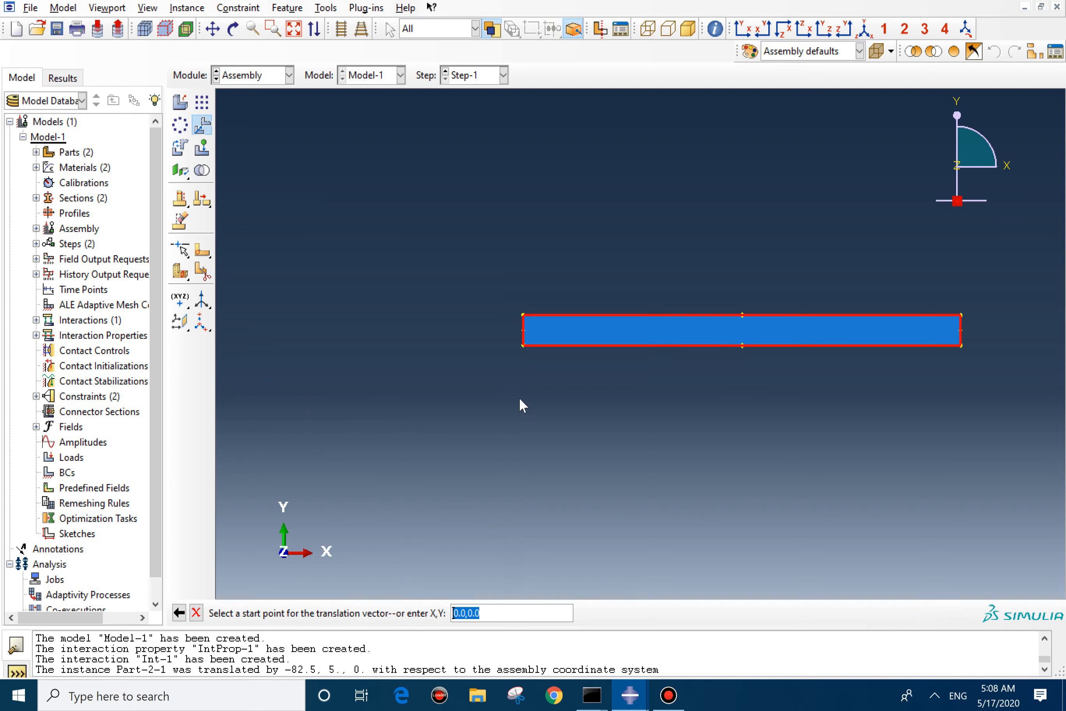
left_click(516, 313)
scroll(771, 422, "down", 5)
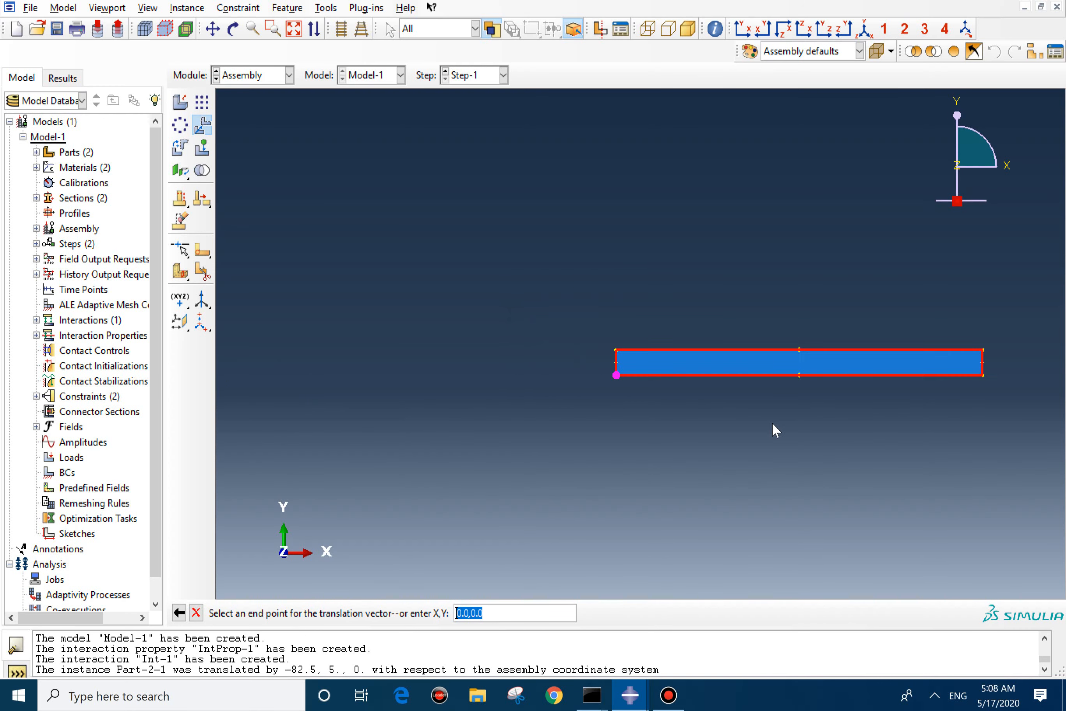
scroll(538, 365, "up", 4)
scroll(540, 369, "up", 8)
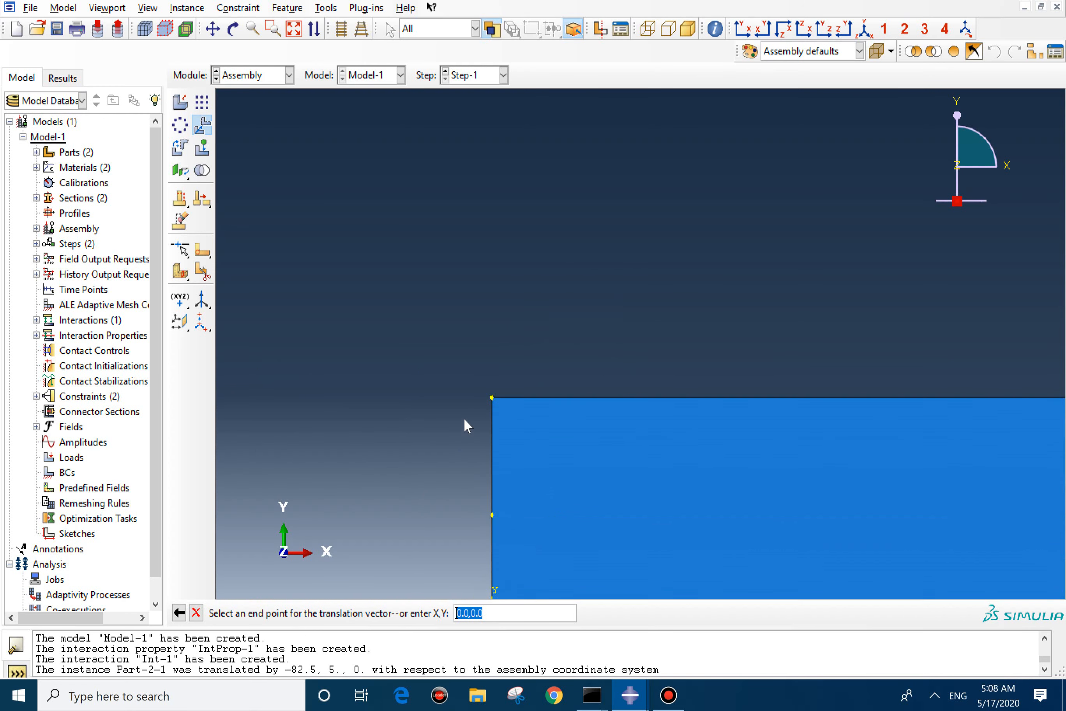
scroll(456, 355, "up", 4)
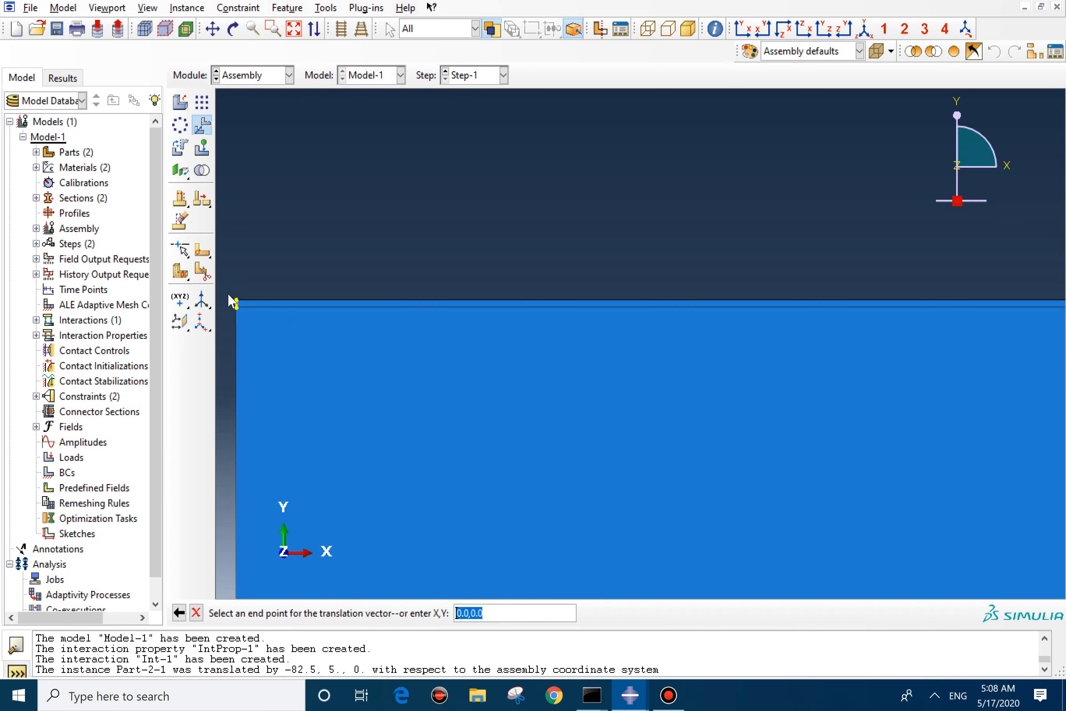
left_click(243, 299)
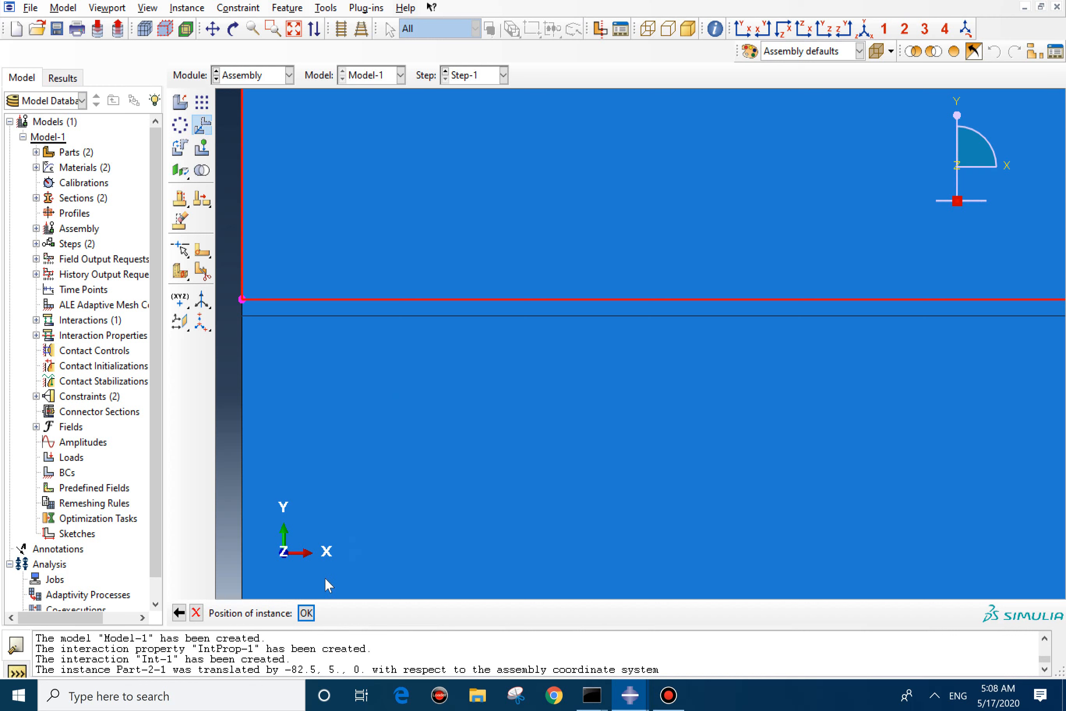
left_click(306, 612)
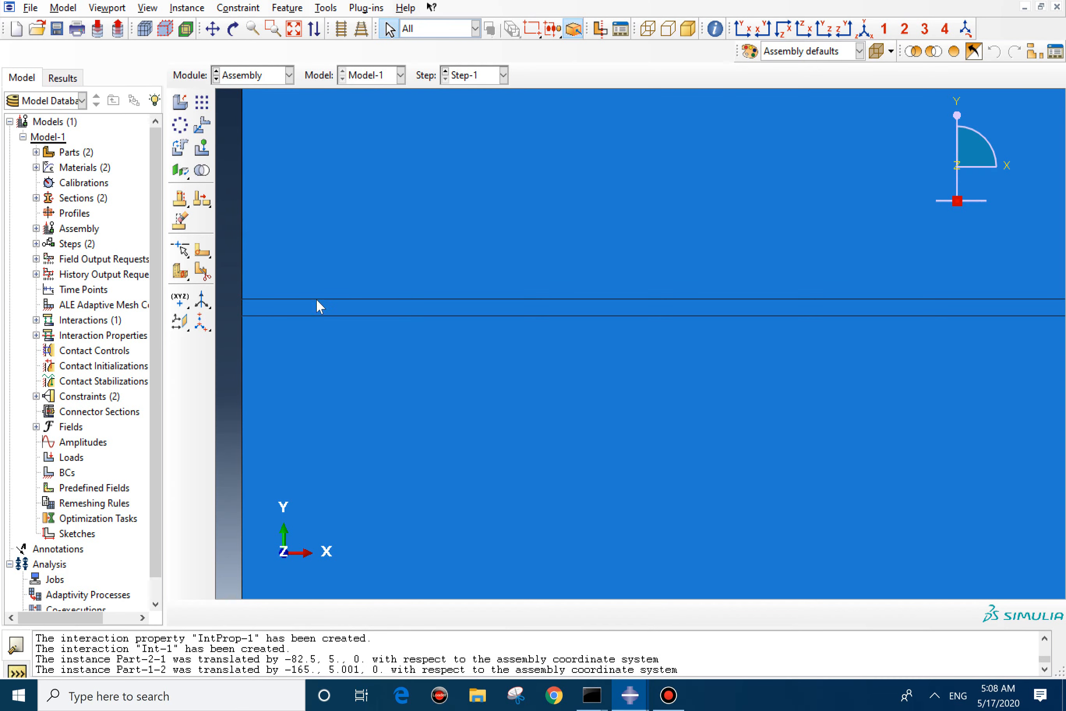
scroll(399, 350, "down", 5)
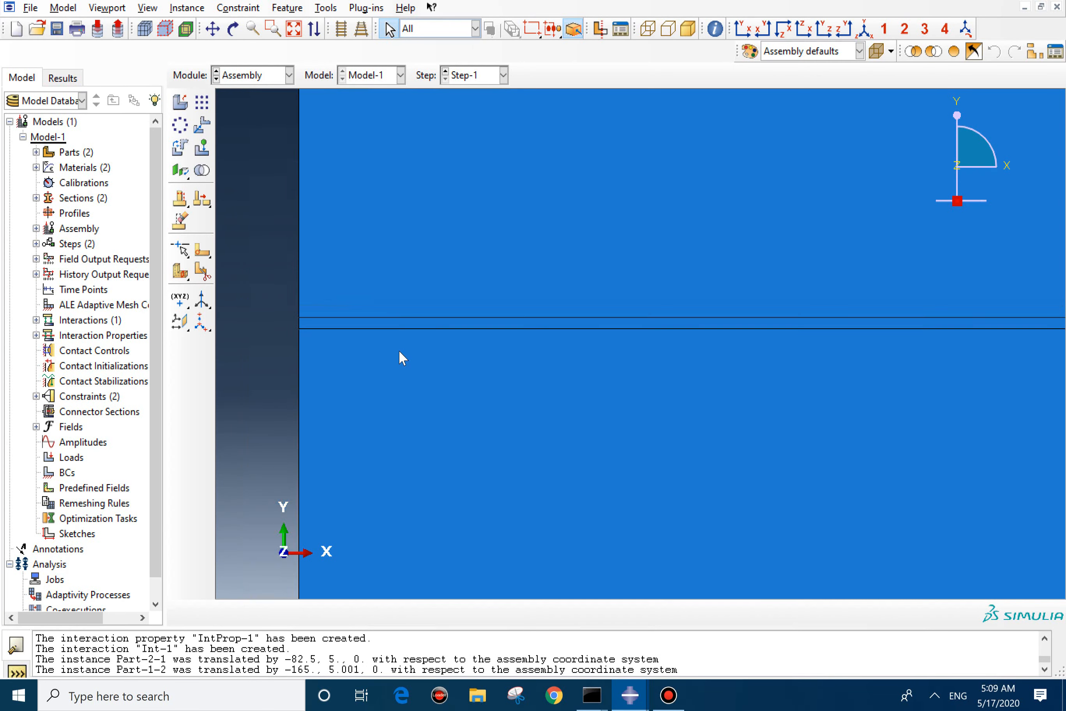
Start a Symmetry/Antisymmetry/Encastre boundary condition in Step-1, selecting the lower beam's bottom edge and both beams' right edges.
left_click(289, 76)
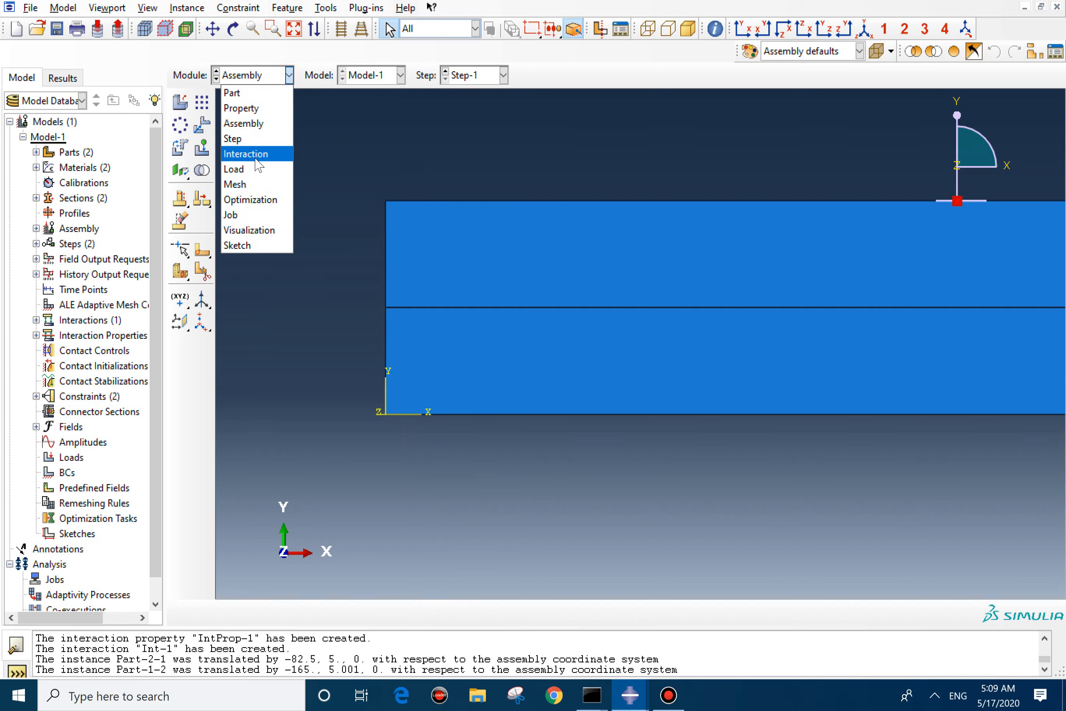
left_click(256, 169)
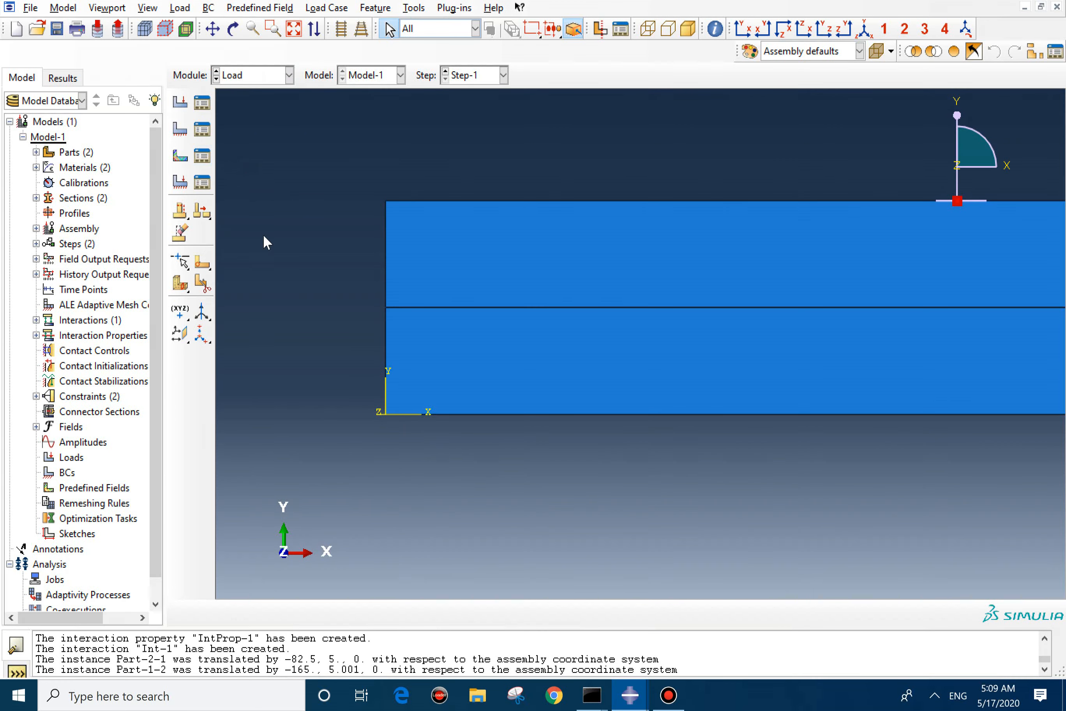
left_click(180, 130)
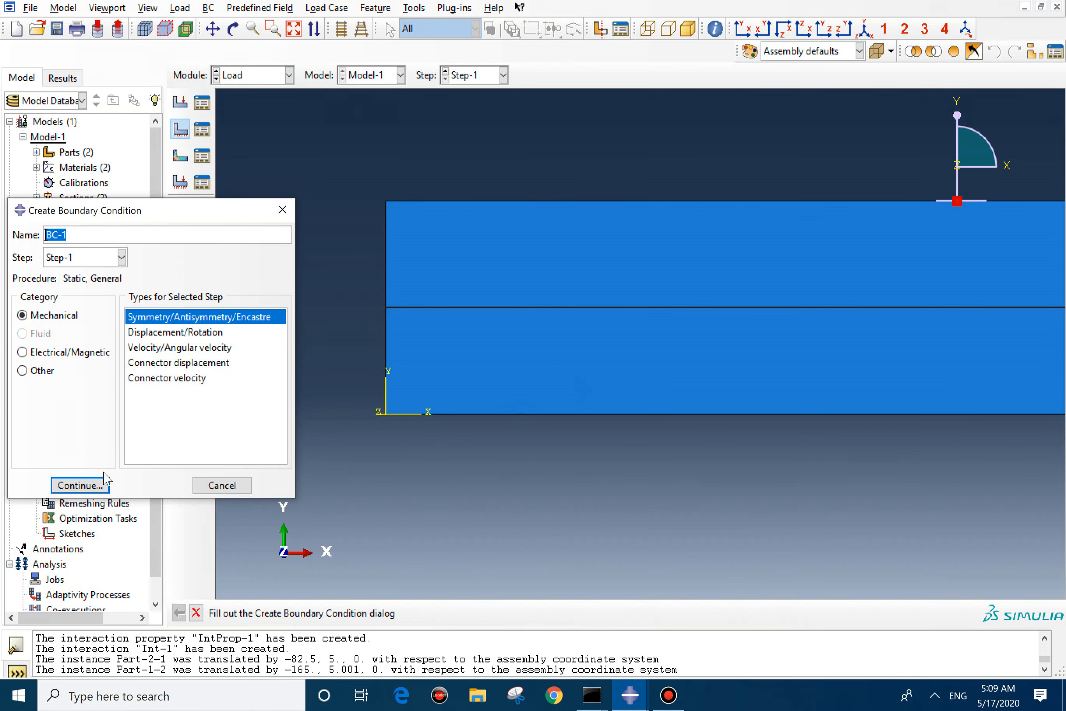
left_click(91, 482)
left_click(606, 414)
scroll(332, 419, "down", 3)
scroll(321, 426, "down", 5)
scroll(321, 423, "up", 8)
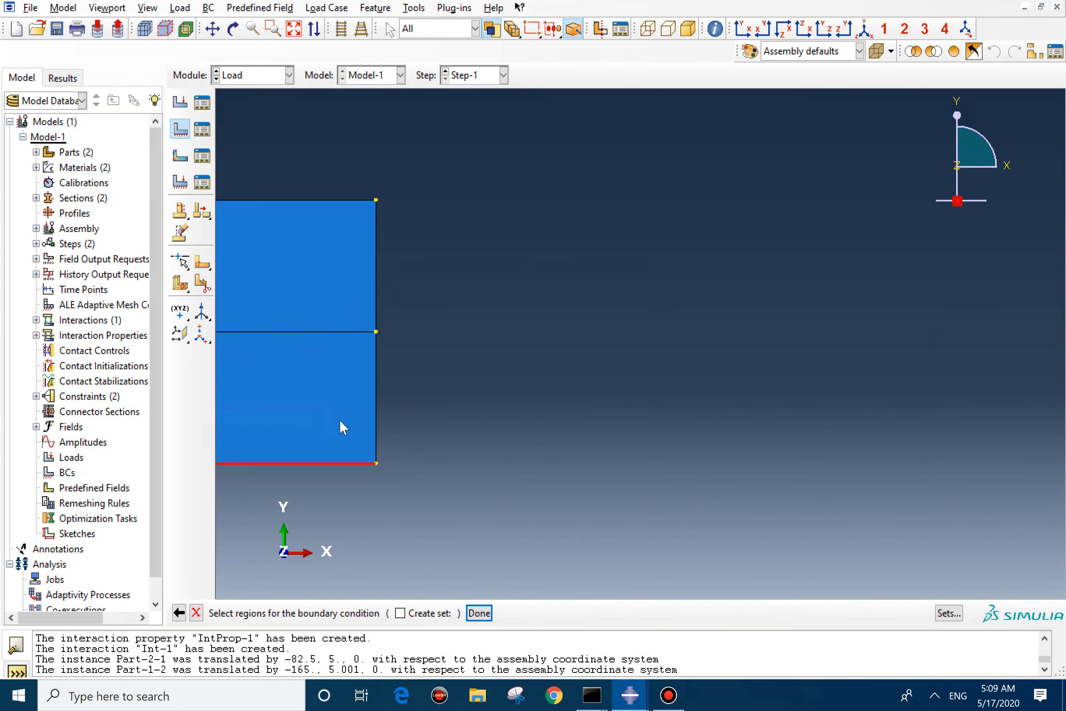
scroll(338, 418, "up", 1)
left_click(381, 399, "shift")
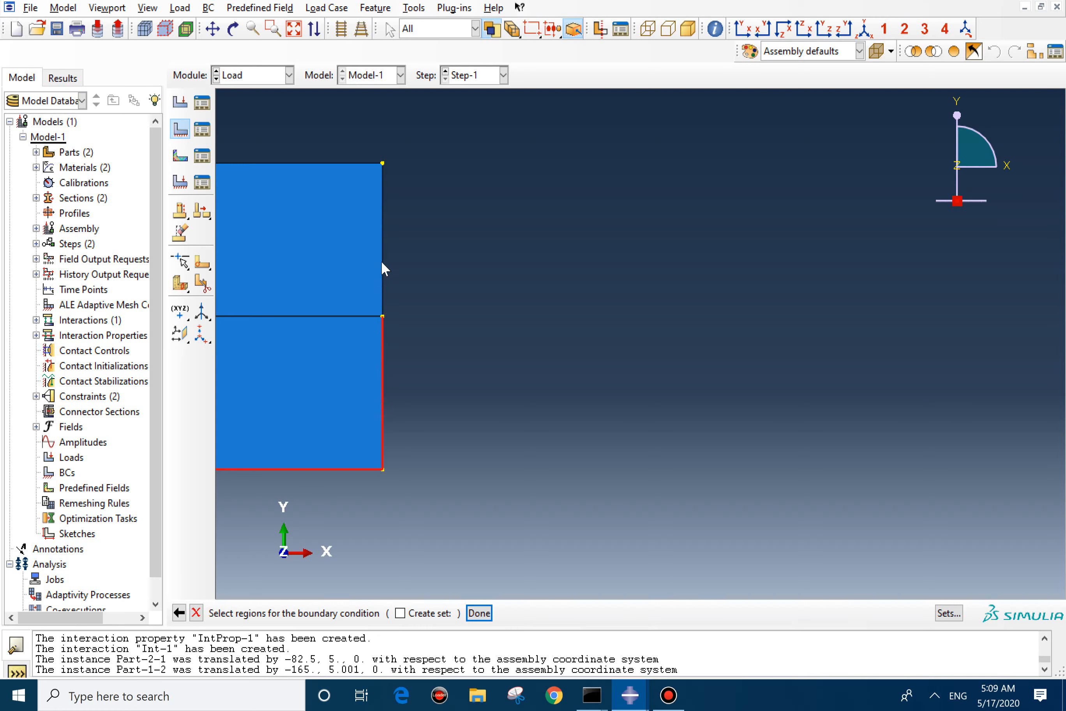
left_click(381, 263, "shift")
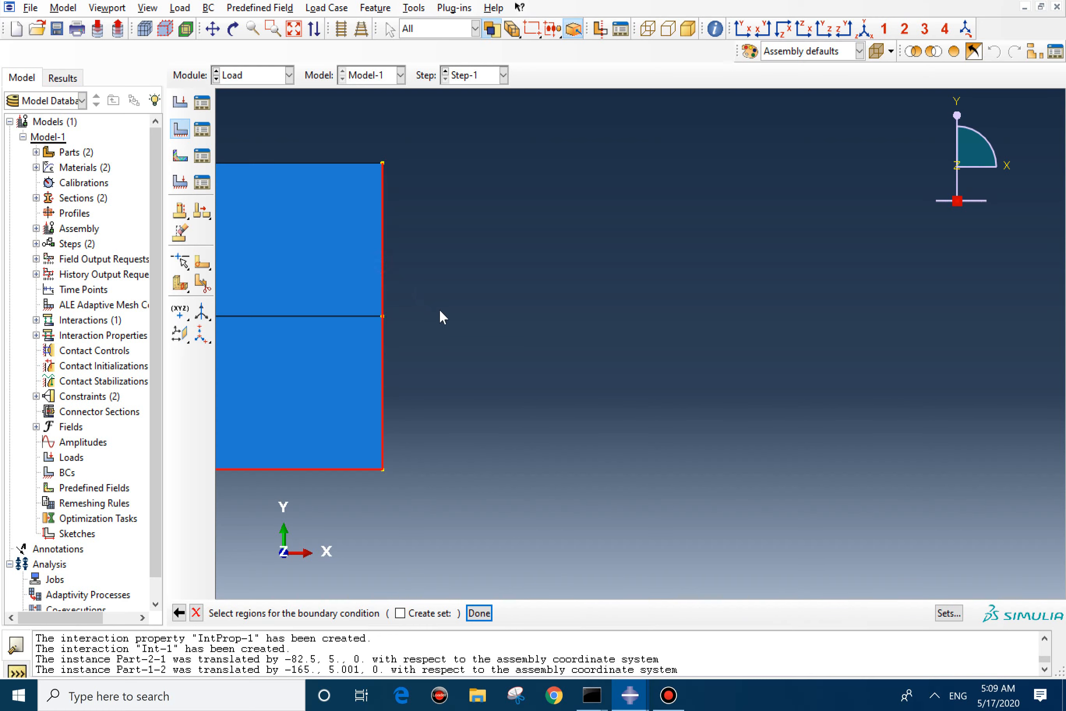
Accept the selected edges, set the boundary condition to Encastre and save it.
left_click(480, 614)
left_click(87, 488)
left_click(69, 512)
Create a Displacement/Rotation boundary condition in Step-1 on the upper beam's left edge, prescribing only the U2 displacement.
scroll(810, 400, "down", 6)
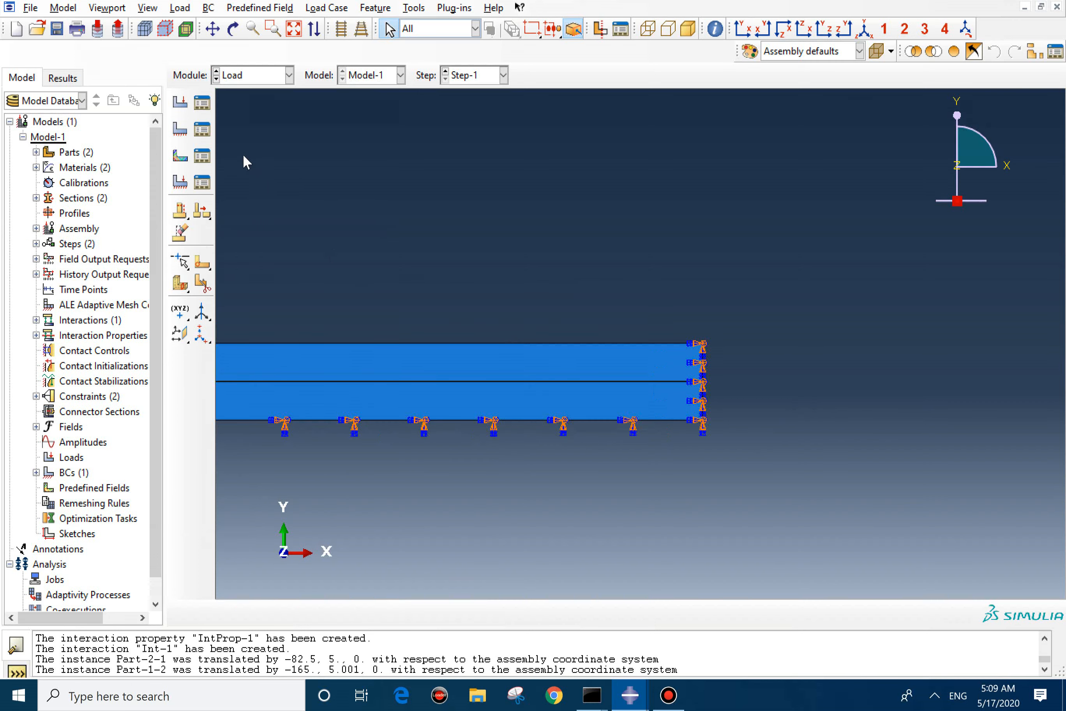
scroll(801, 305, "down", 1)
left_click(180, 129)
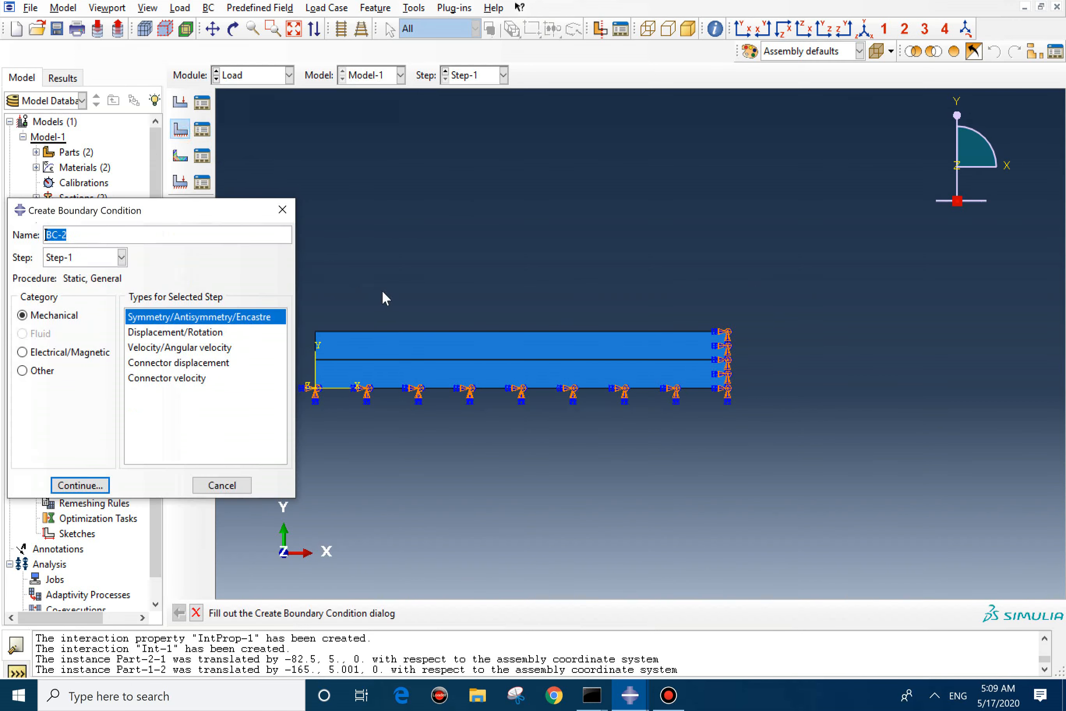
left_click(174, 332)
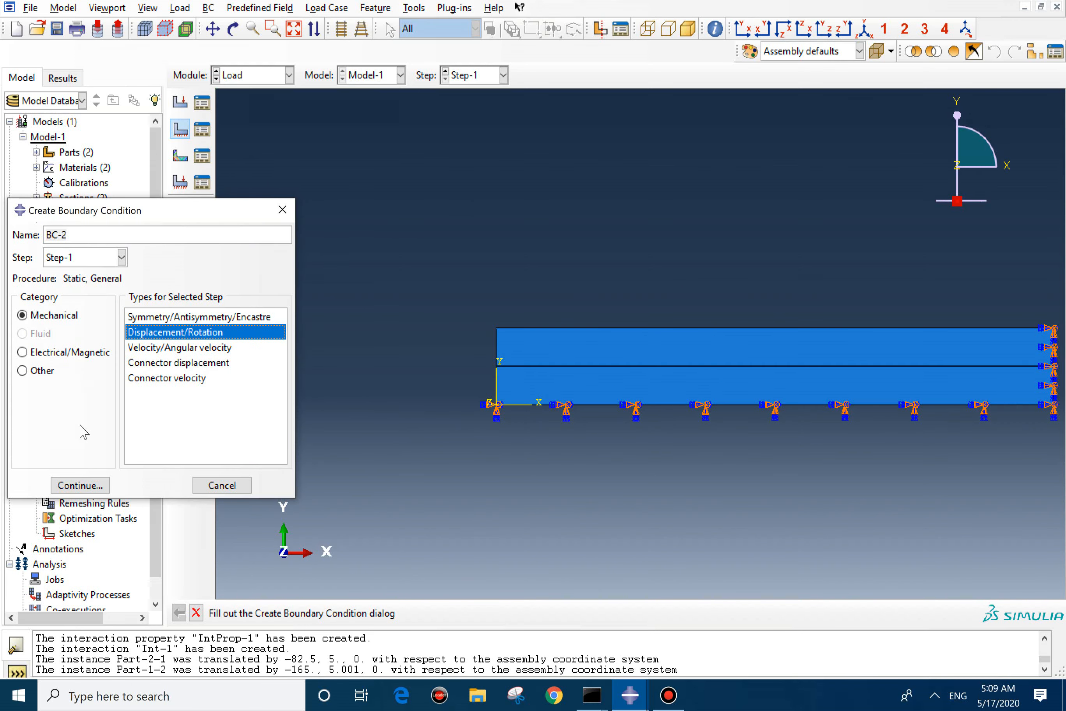
left_click(80, 485)
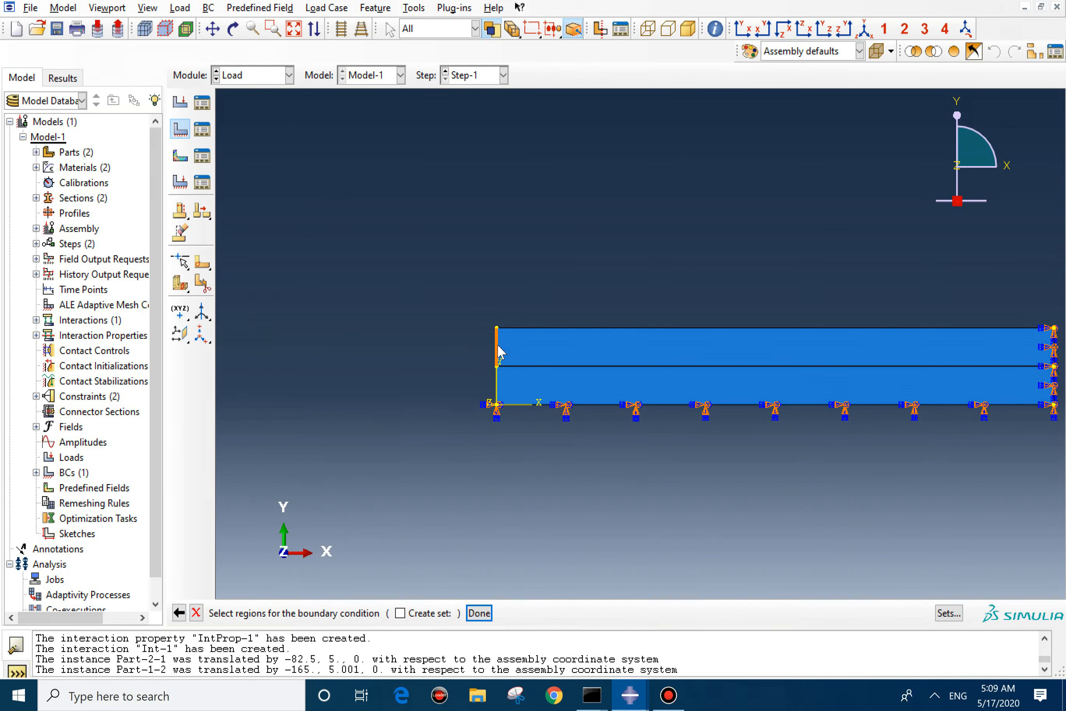
left_click(497, 350)
left_click(478, 612)
left_click(327, 325)
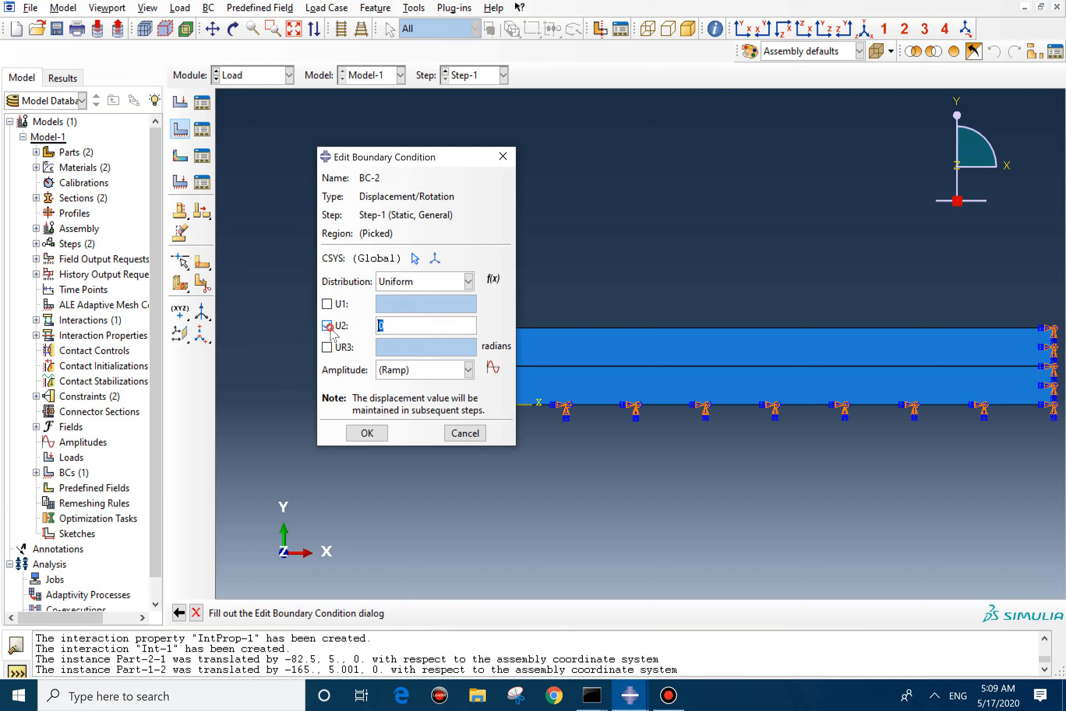
left_click_drag(403, 156, 692, 191)
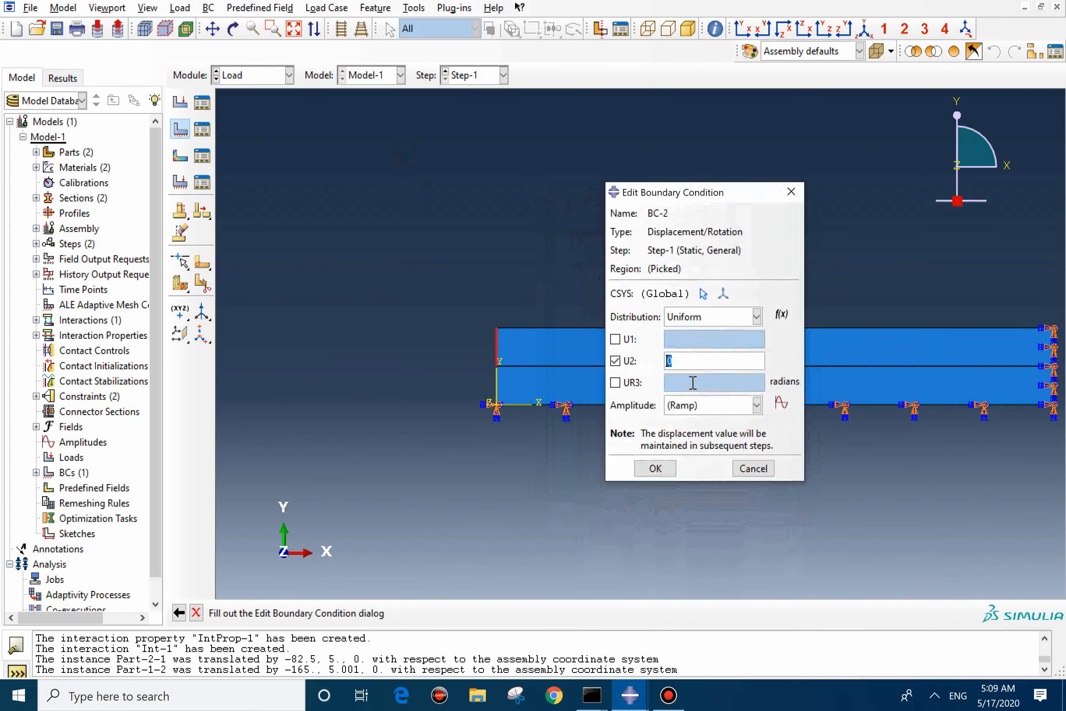
left_click(656, 468)
Seed Part-1 in the Mesh module with an approximate global size of 1.
left_click(254, 75)
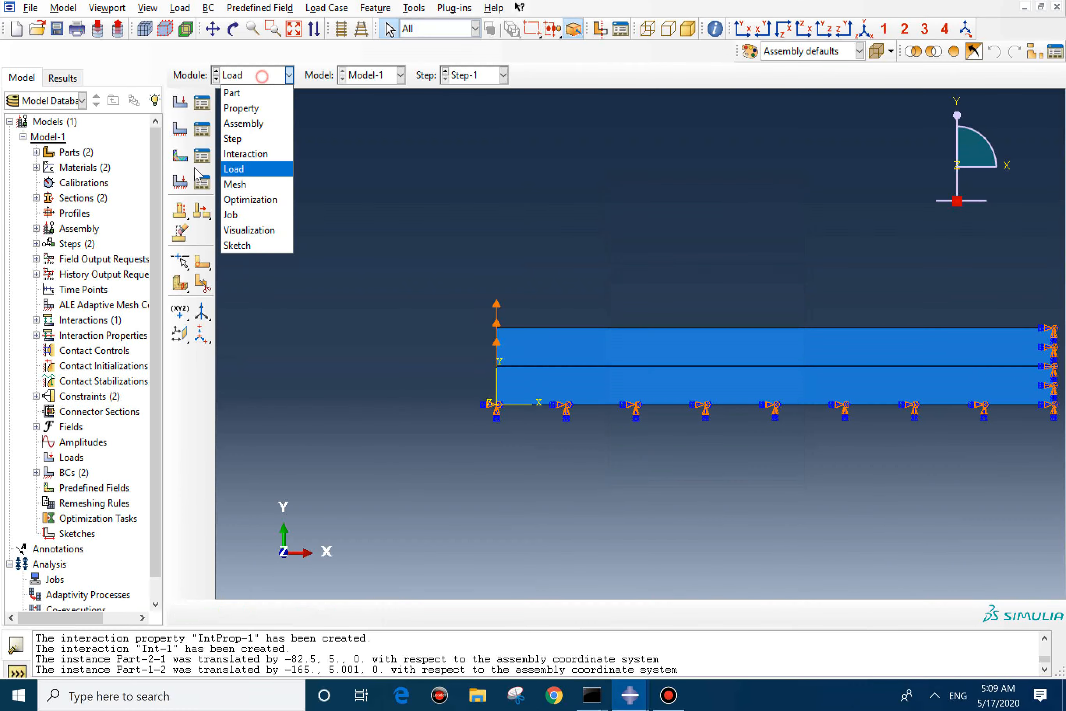
left_click(238, 184)
left_click(510, 75)
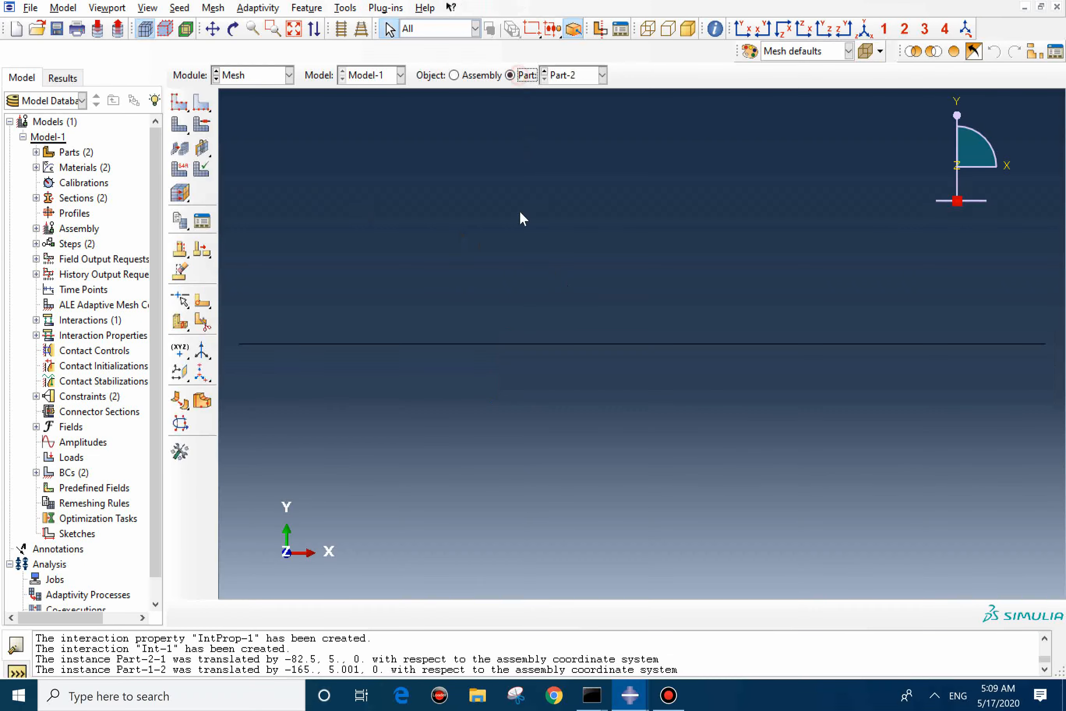
left_click(571, 76)
left_click(567, 90)
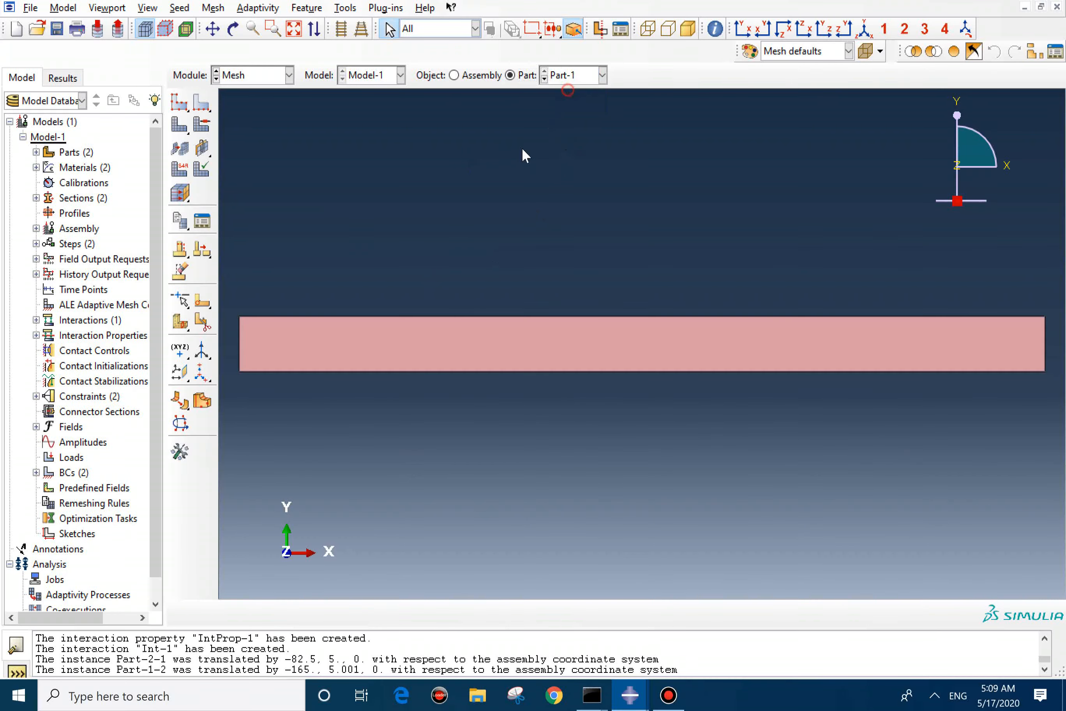
left_click(182, 112)
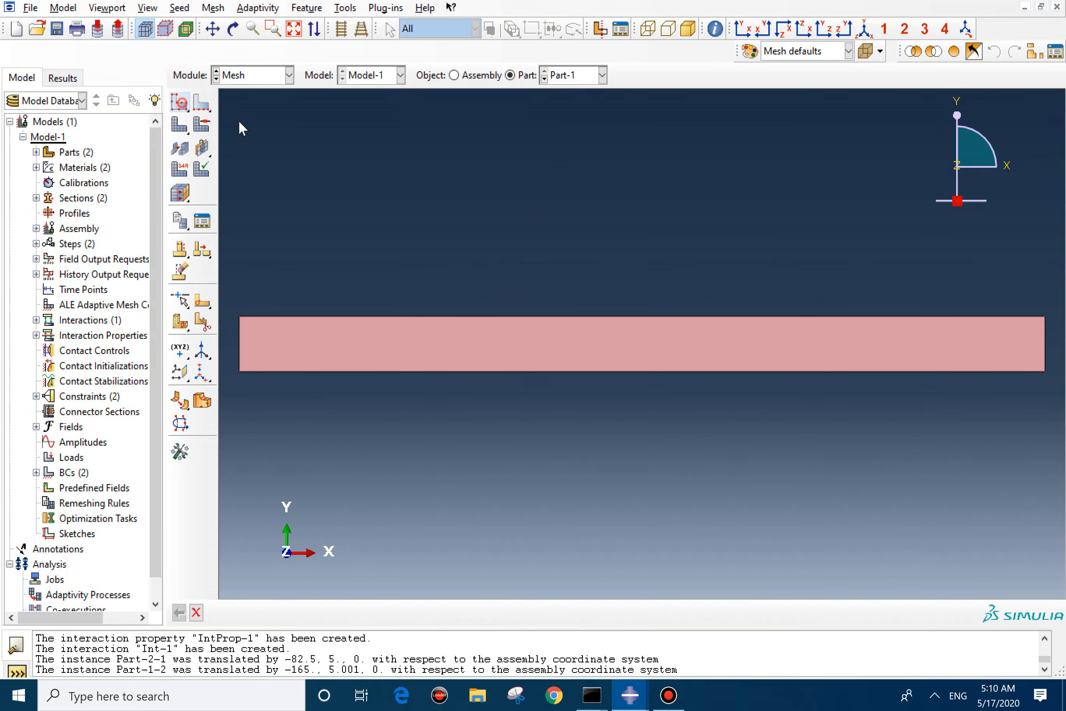
left_click(123, 360)
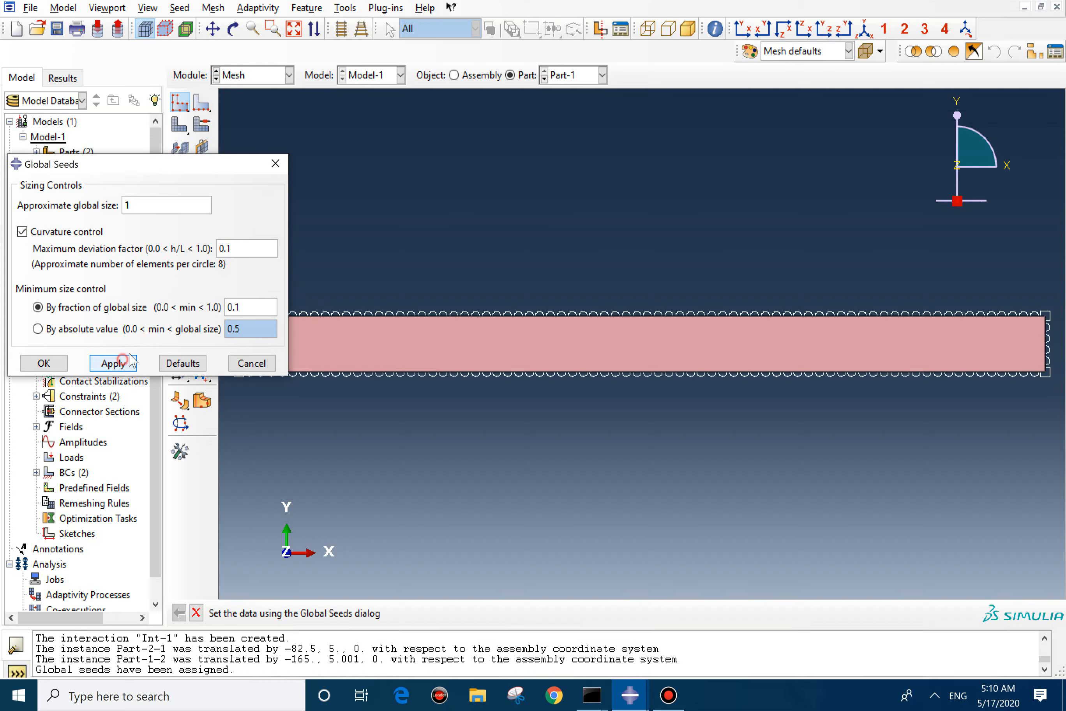
left_click(44, 363)
Mesh Part-1 and assign it linear Standard Plane Strain quad elements with reduced integration turned off.
left_click(182, 124)
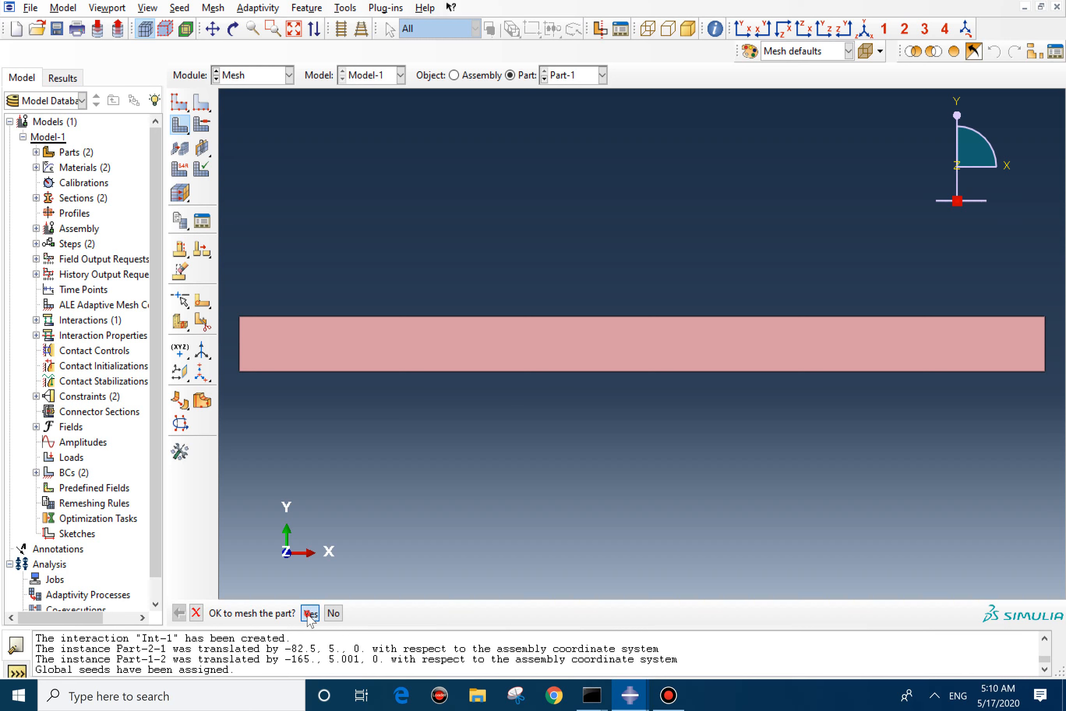
left_click(310, 614)
left_click(181, 190)
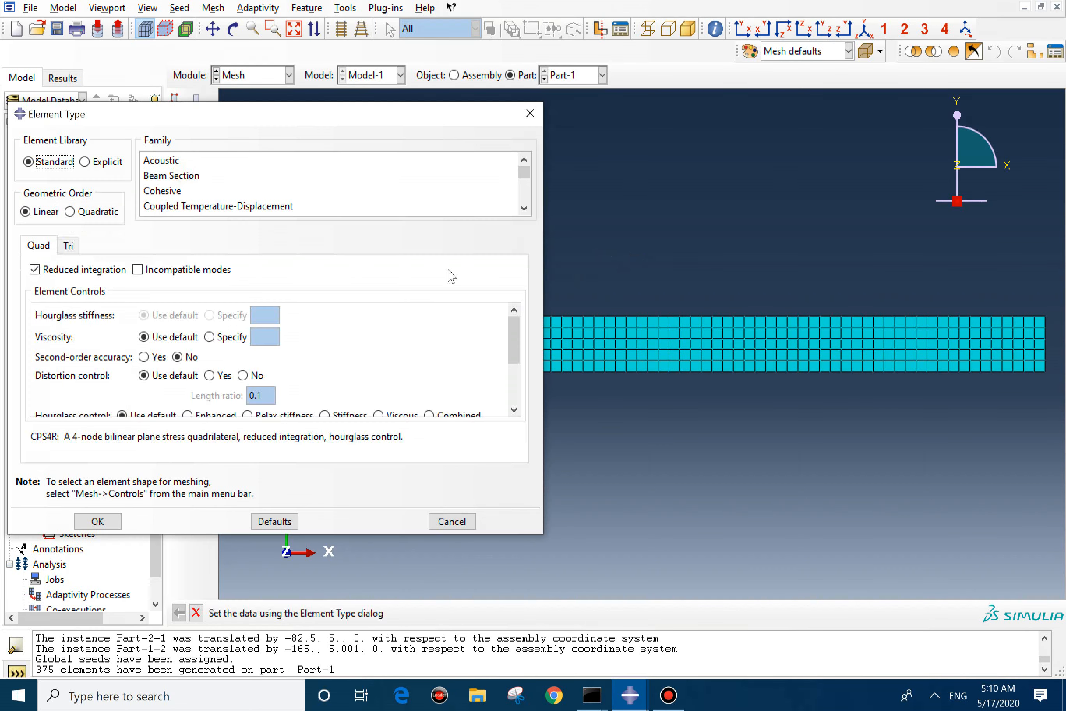
scroll(195, 197, "down", 3)
left_click(185, 192)
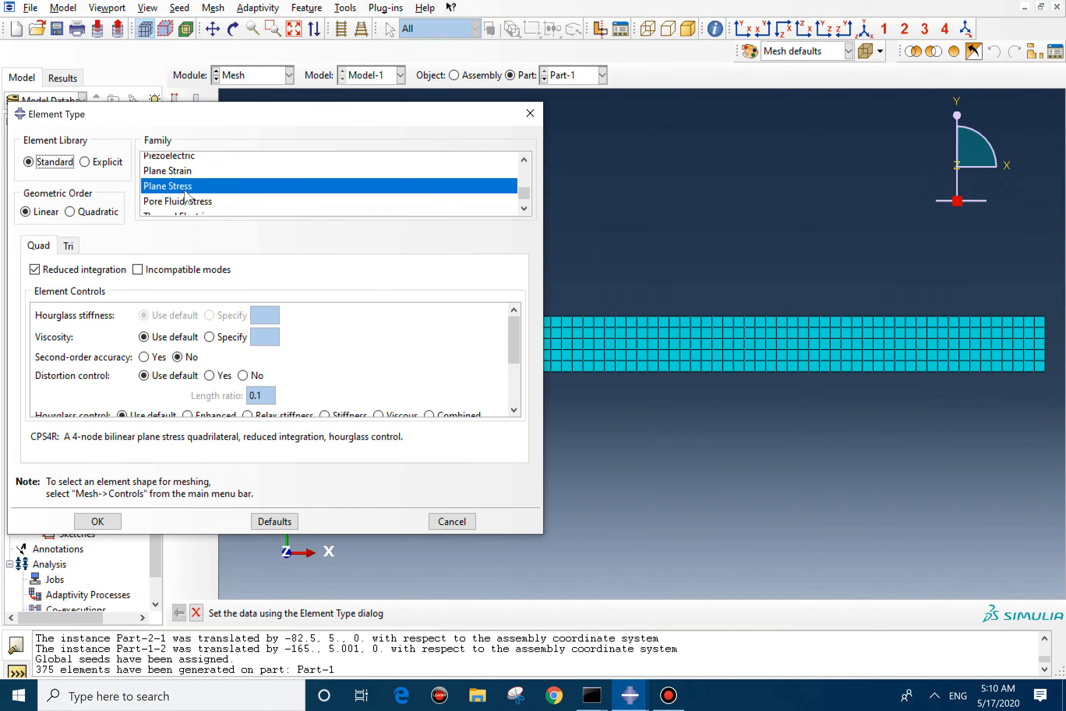
scroll(186, 195, "down", 1)
left_click(181, 163)
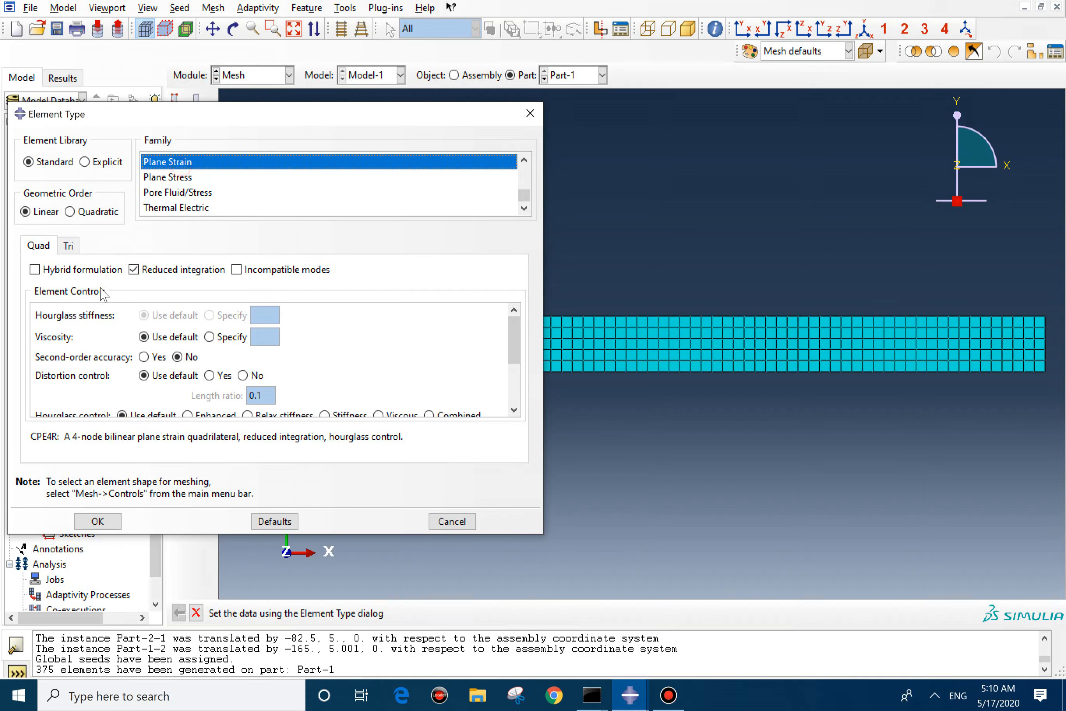
left_click(162, 270)
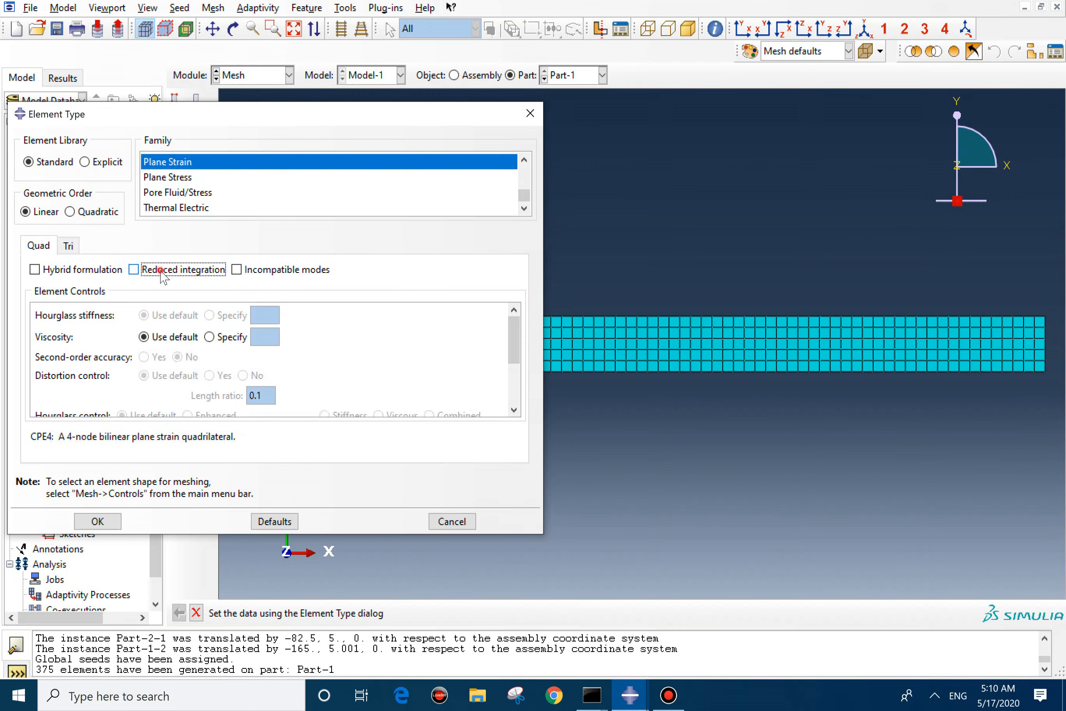
left_click(96, 520)
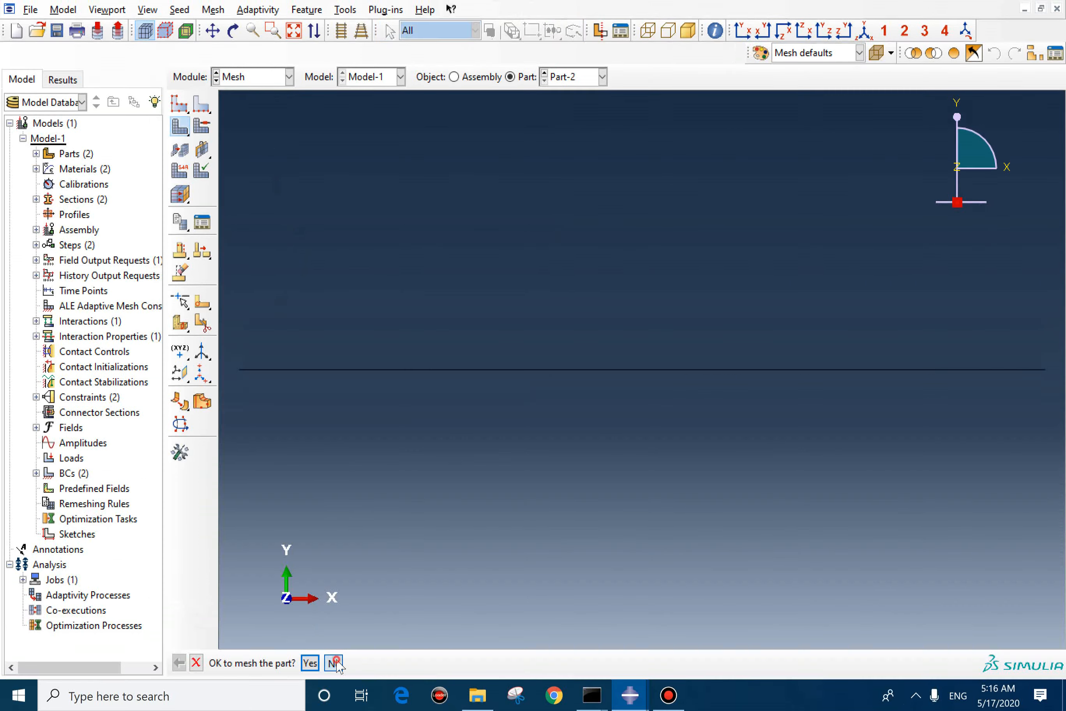
Decline meshing Part-2 and seed it with an approximate global size of 1.
left_click(334, 663)
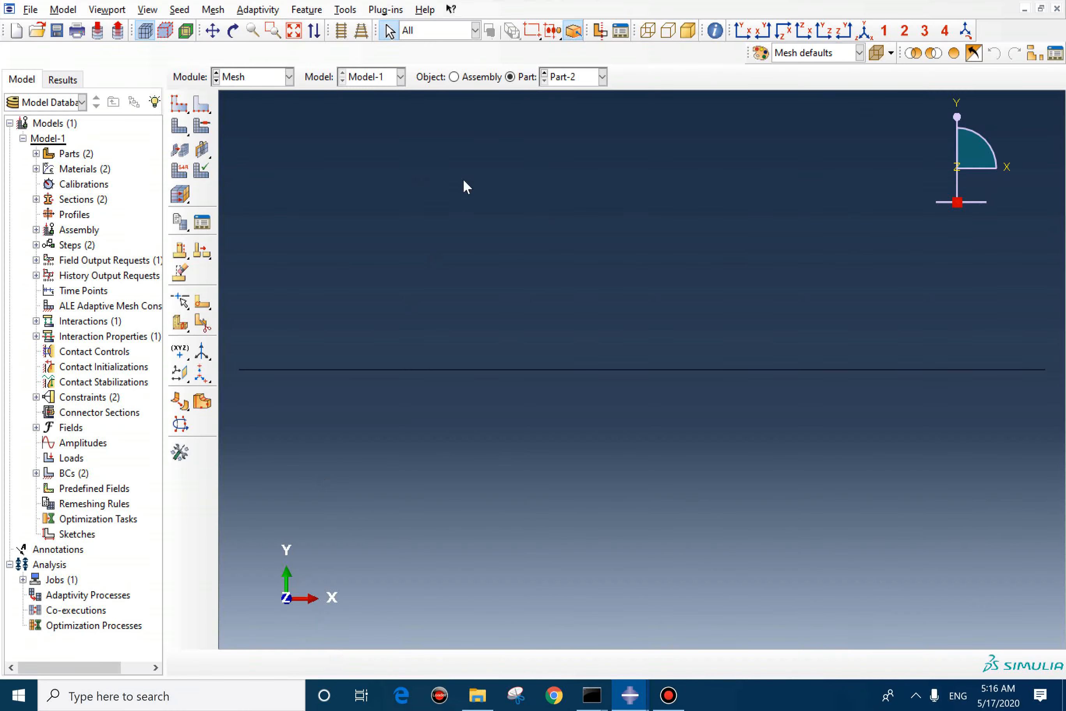
left_click(179, 106)
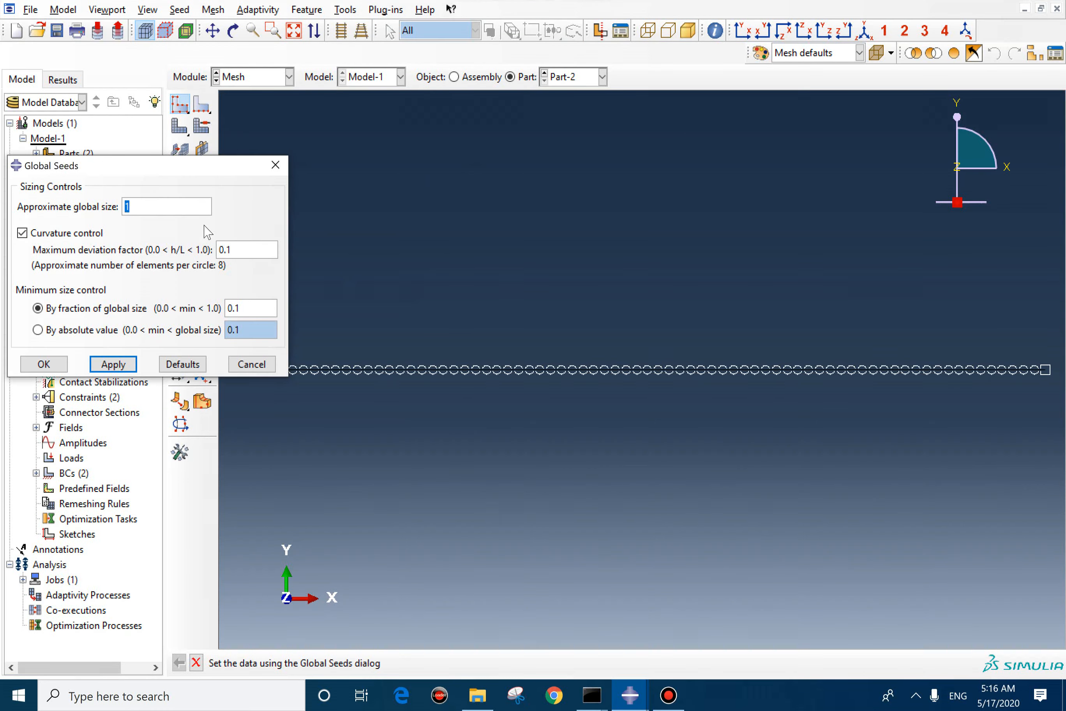
left_click(44, 363)
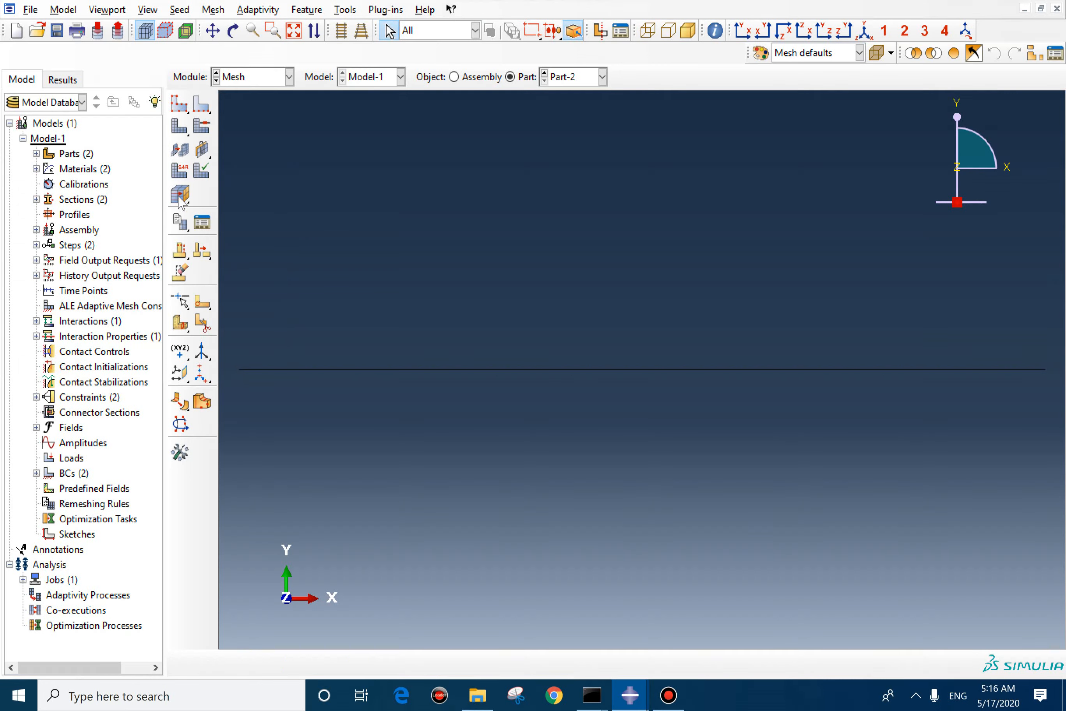
Accept Quad element shape with the Structured technique in Part-2's mesh controls and mesh the part.
left_click(202, 129)
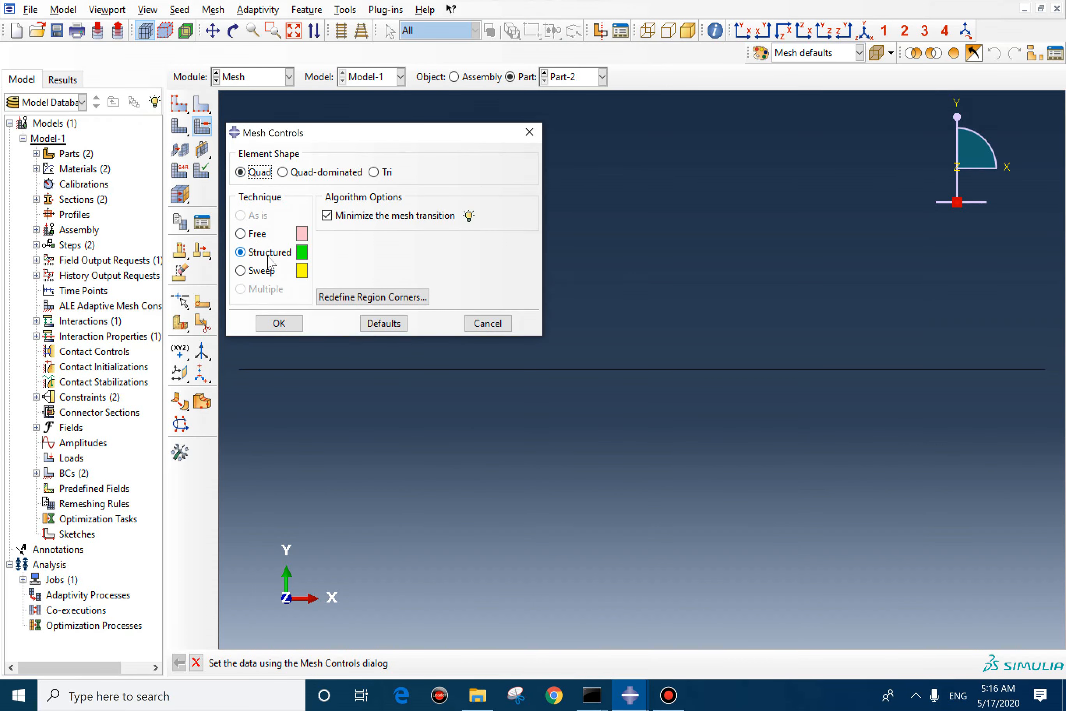
left_click(277, 322)
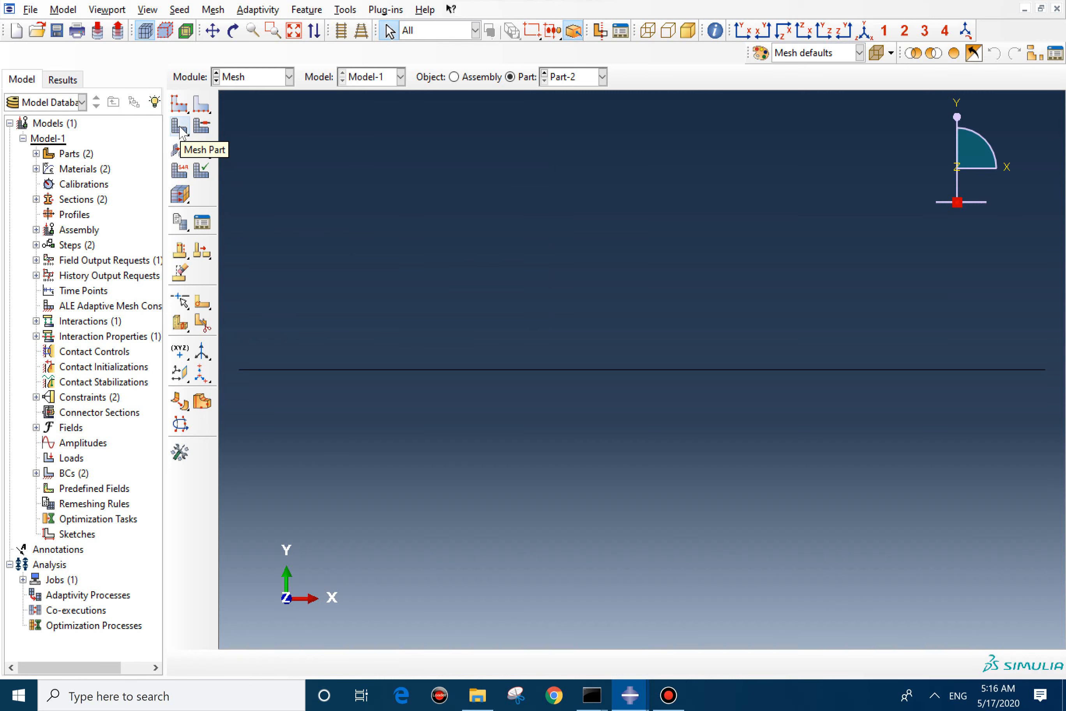
left_click(183, 130)
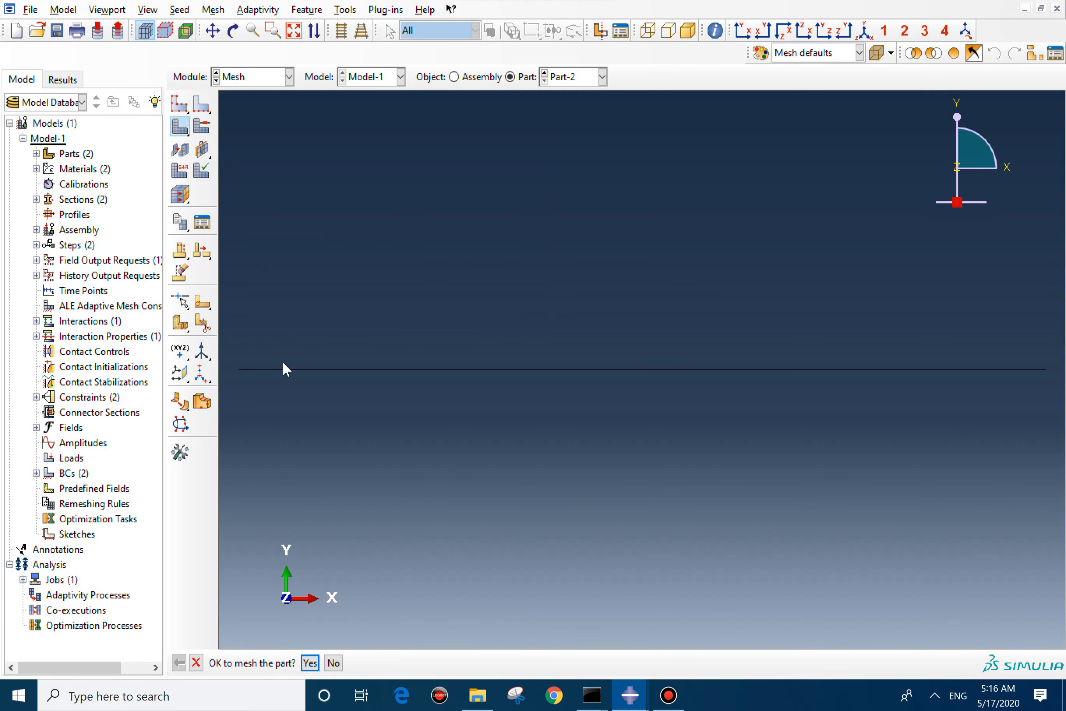
left_click(307, 661)
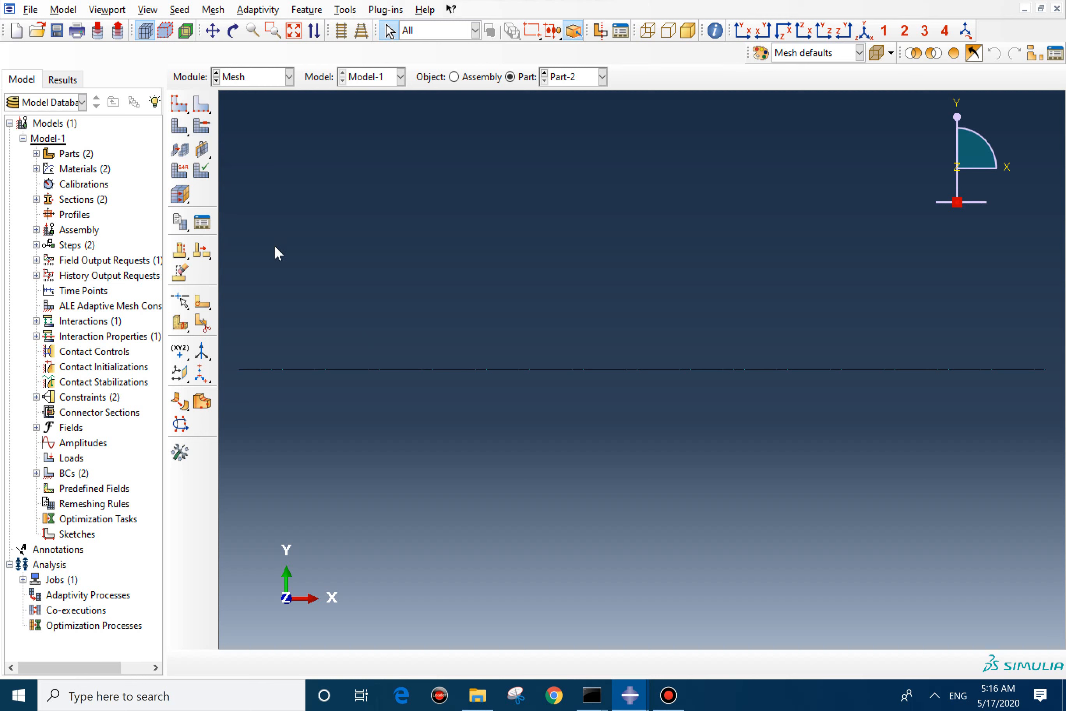
Assign the Cohesive family from the Standard library with linear geometric order as Part-2's element type.
left_click(179, 170)
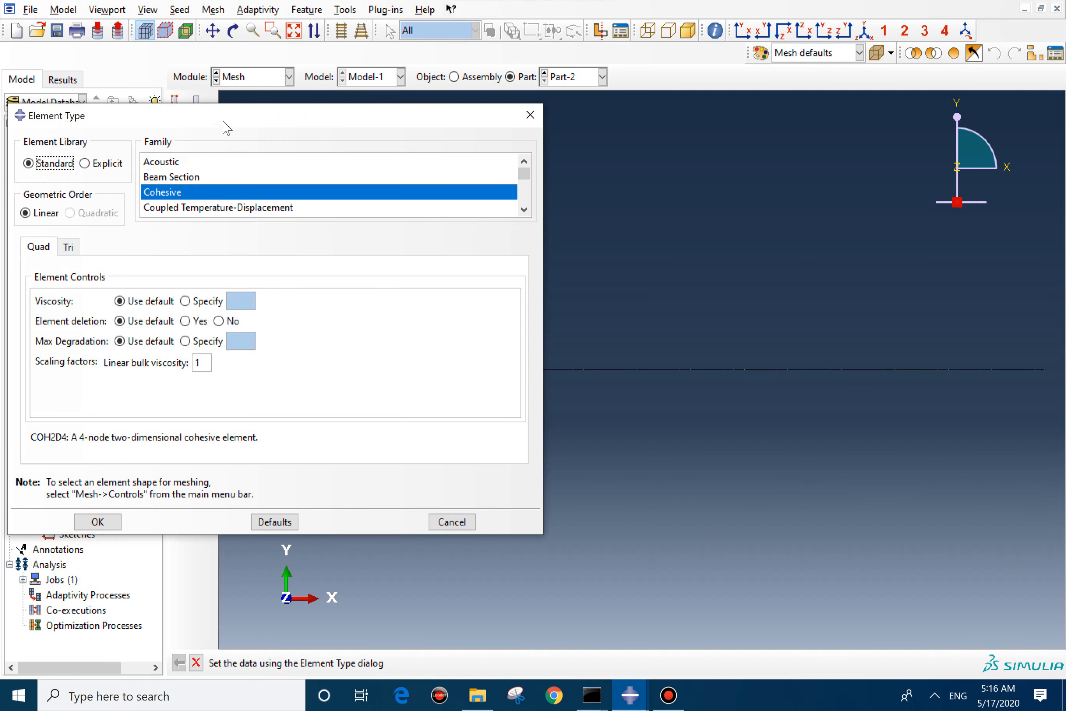
left_click_drag(370, 116, 623, 64)
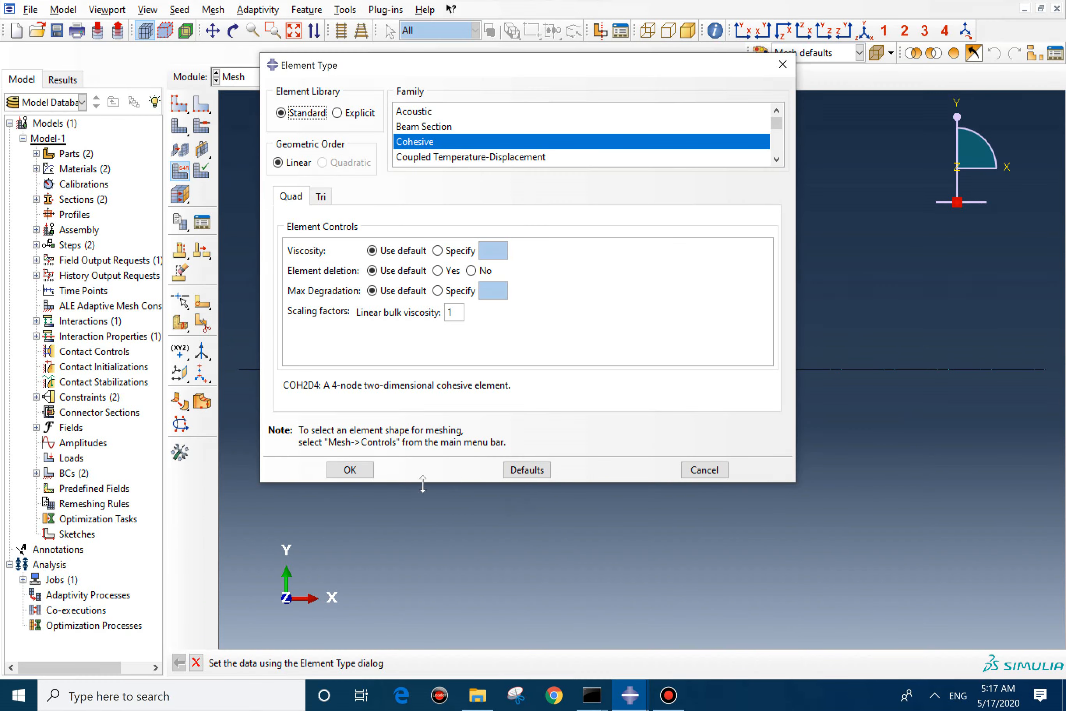
left_click(348, 469)
Create the full-analysis job Job-1 for Model-1 and submit it, allowing the existing job files to be overwritten.
left_click(239, 76)
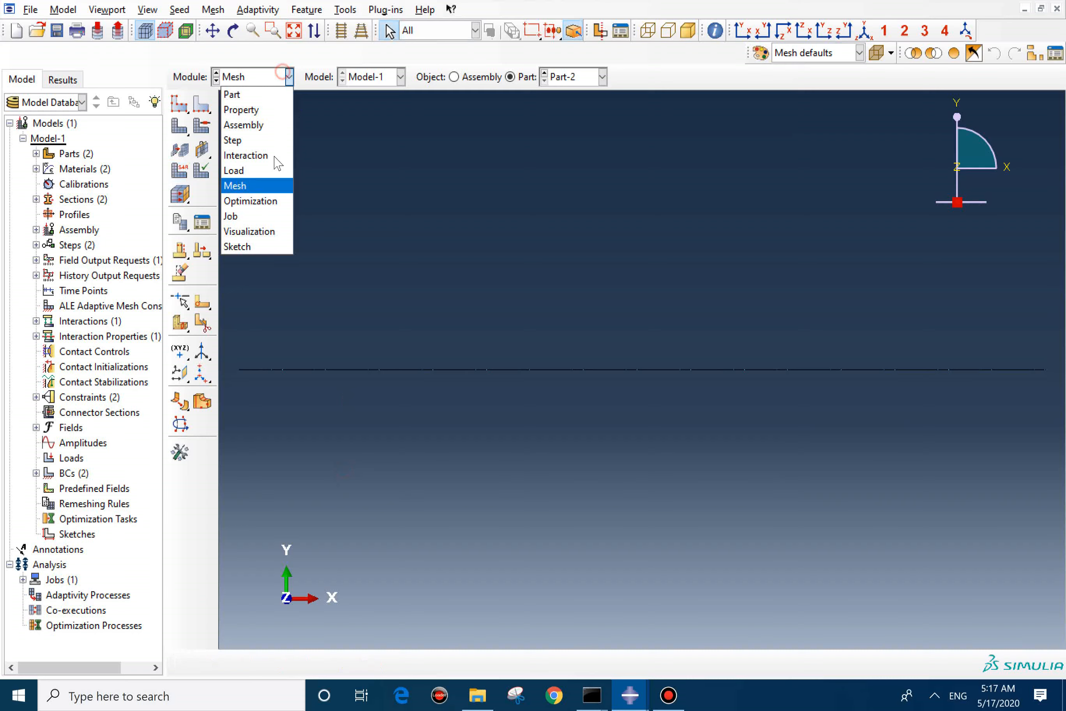
left_click(255, 218)
left_click(120, 344)
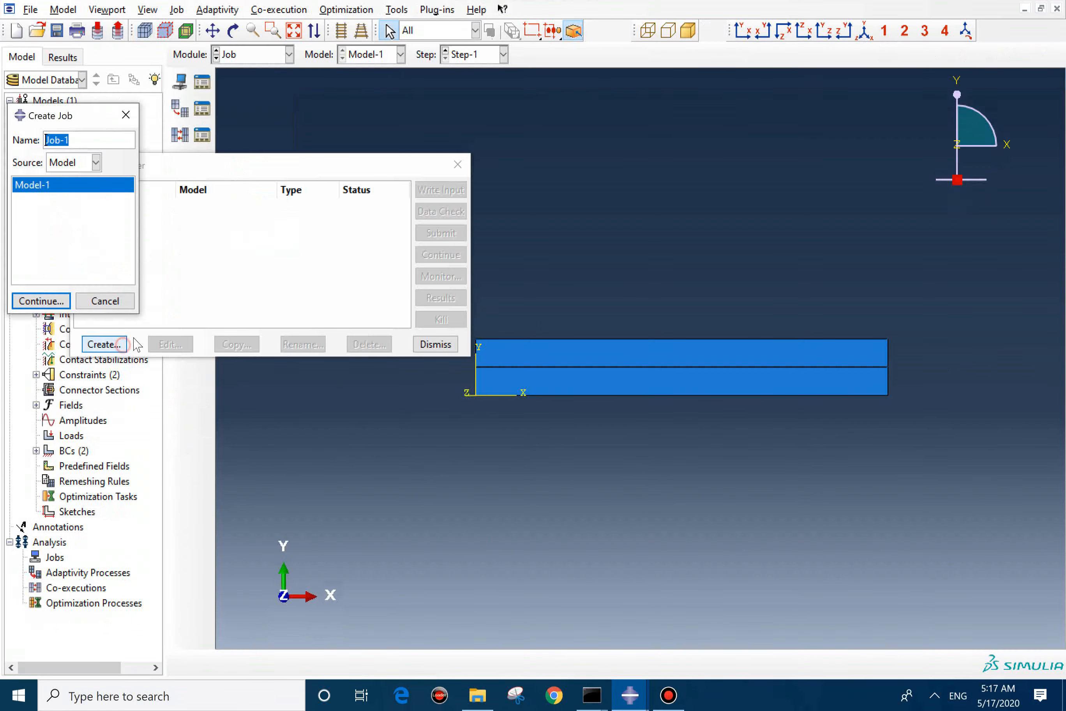
left_click(48, 301)
left_click(94, 546)
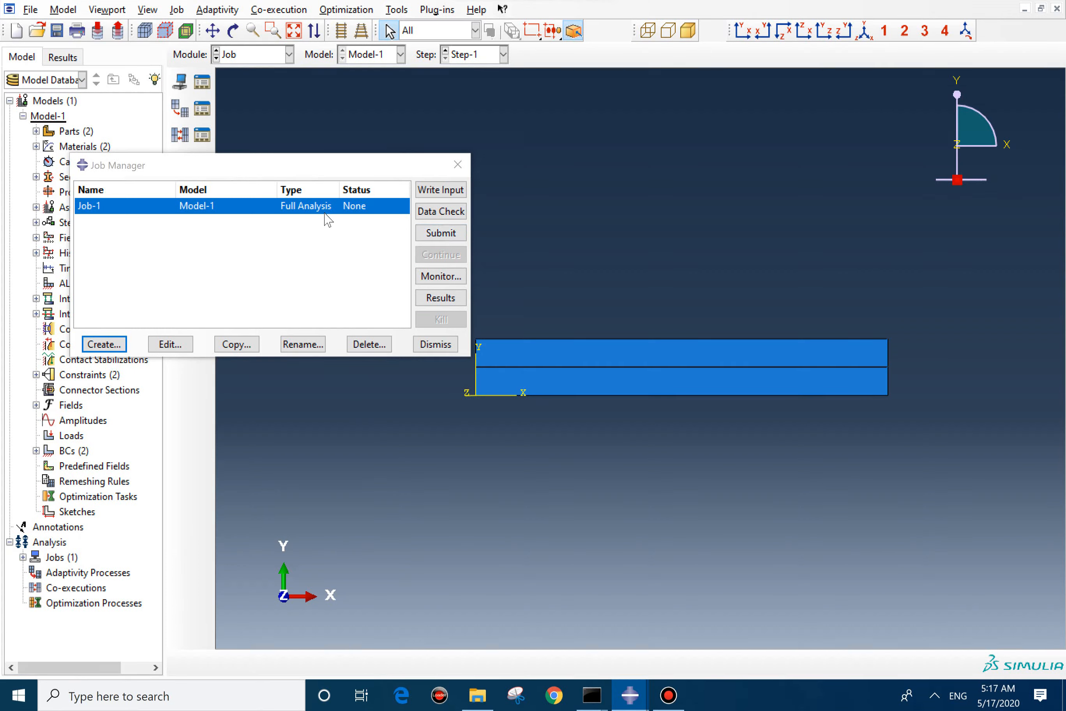
left_click(440, 232)
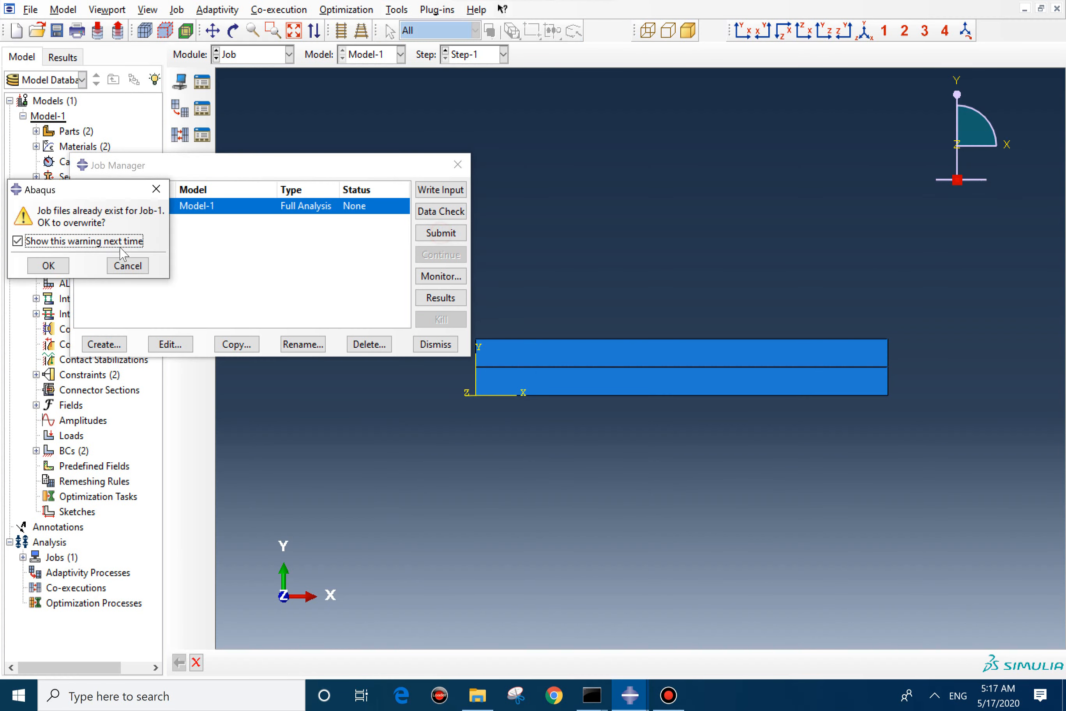
left_click(47, 265)
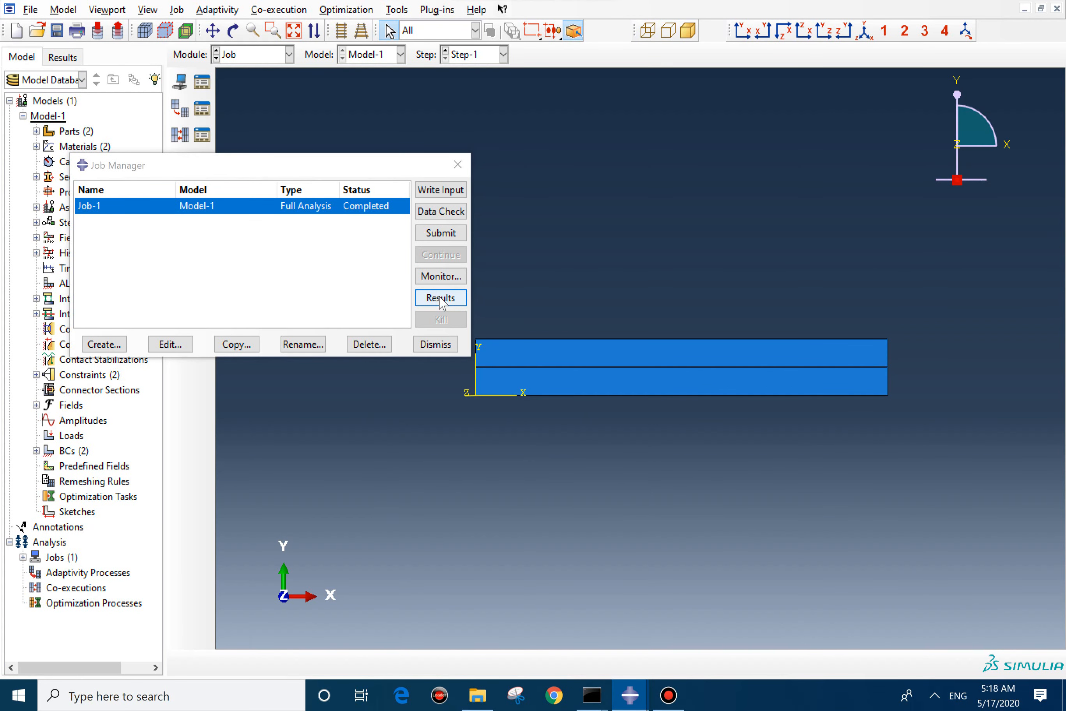
Open the Job-1 results and plot the Mises stress contours on the deformed shape.
left_click(441, 299)
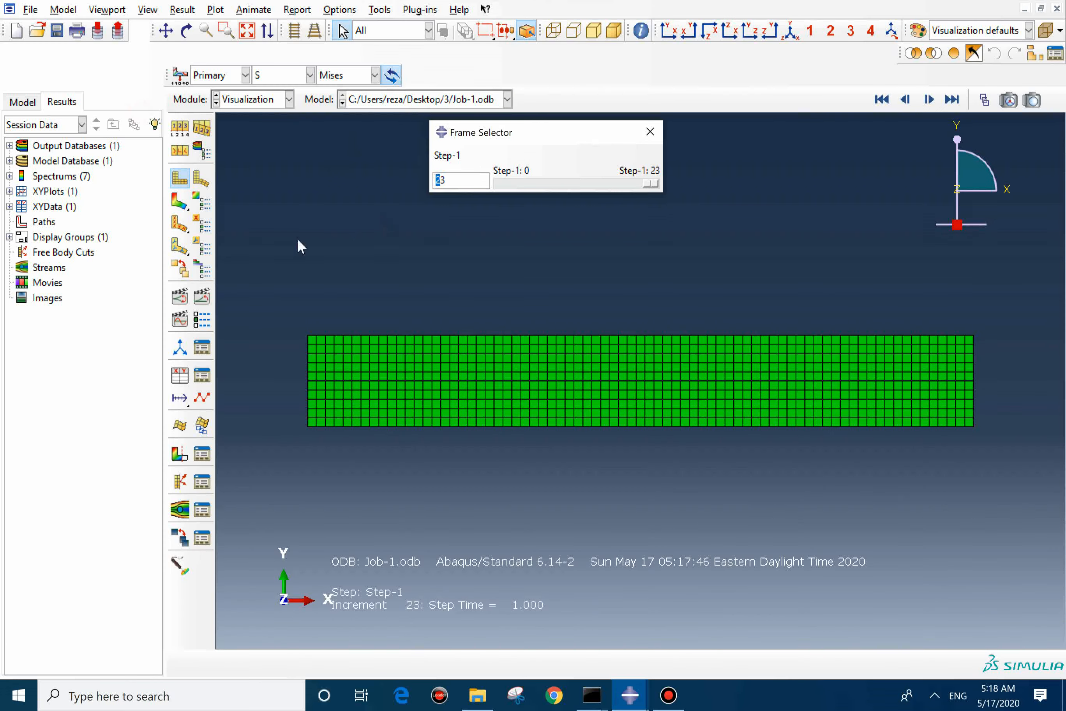
left_click(179, 200)
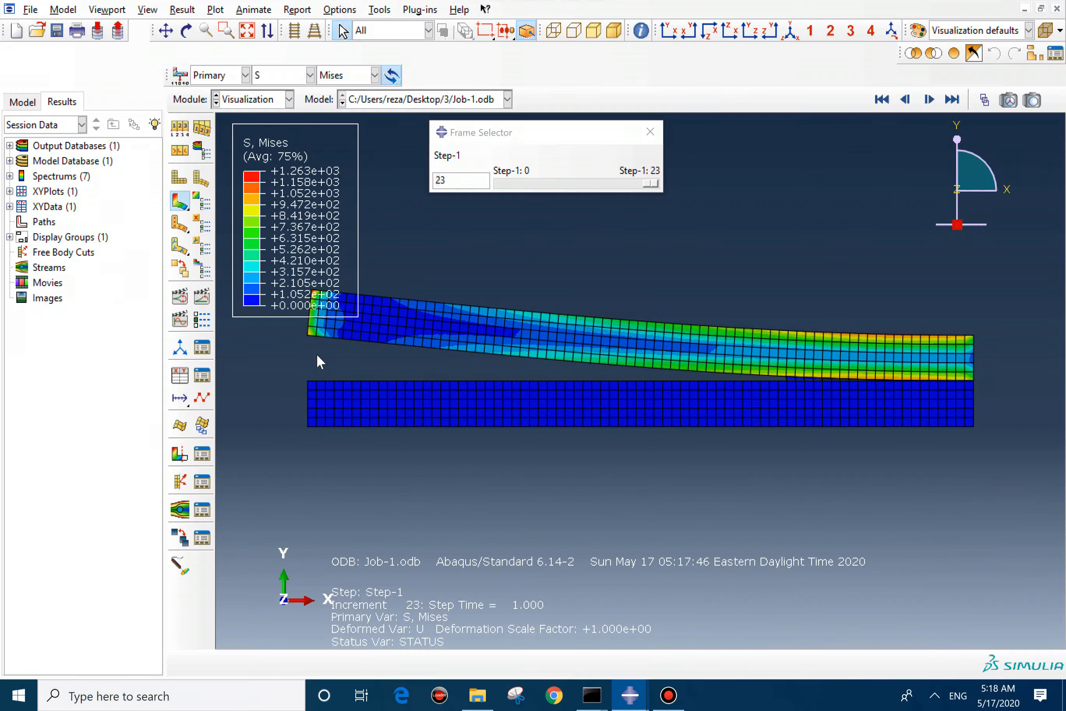
Step through Step-1 frames 11 to 19, examining the cohesive layer and the opening between the two beams.
left_click_drag(650, 187, 570, 189)
scroll(398, 394, "up", 10)
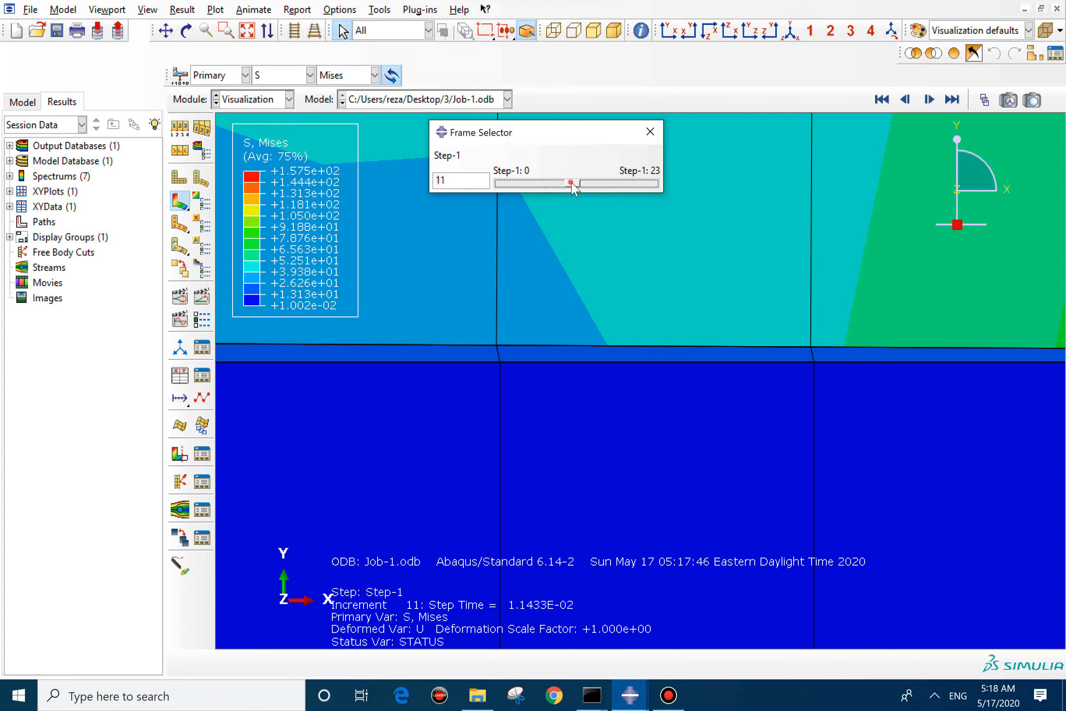
key("Right")
key("Right")
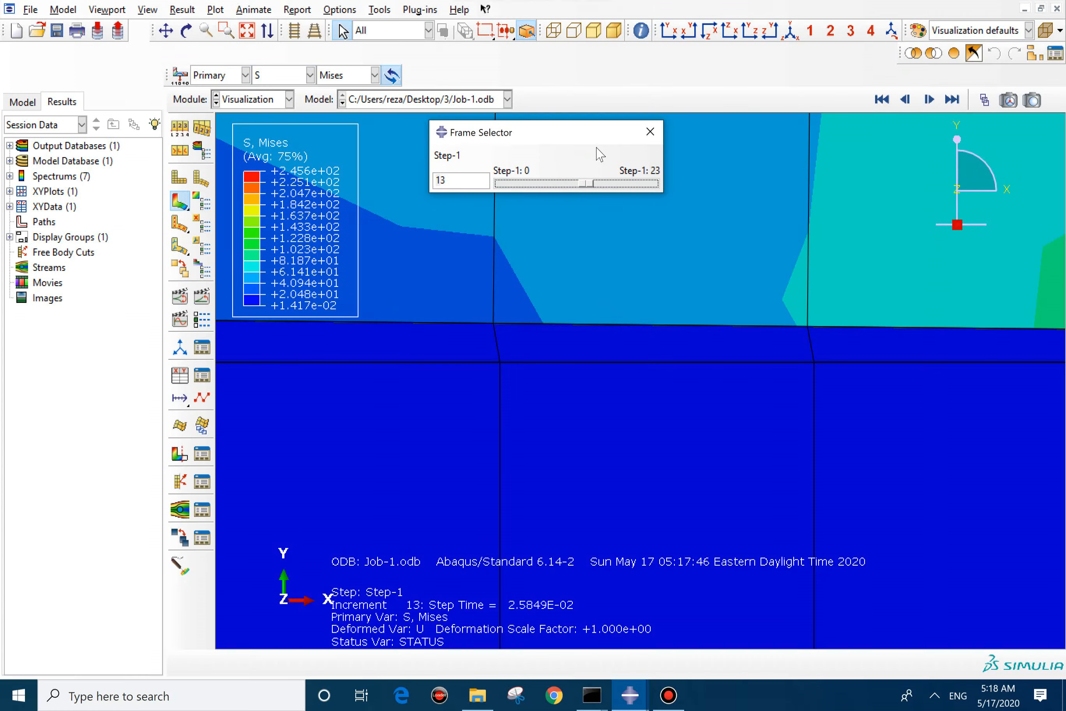
key("Right")
key("Right")
key("Right")
key("Right")
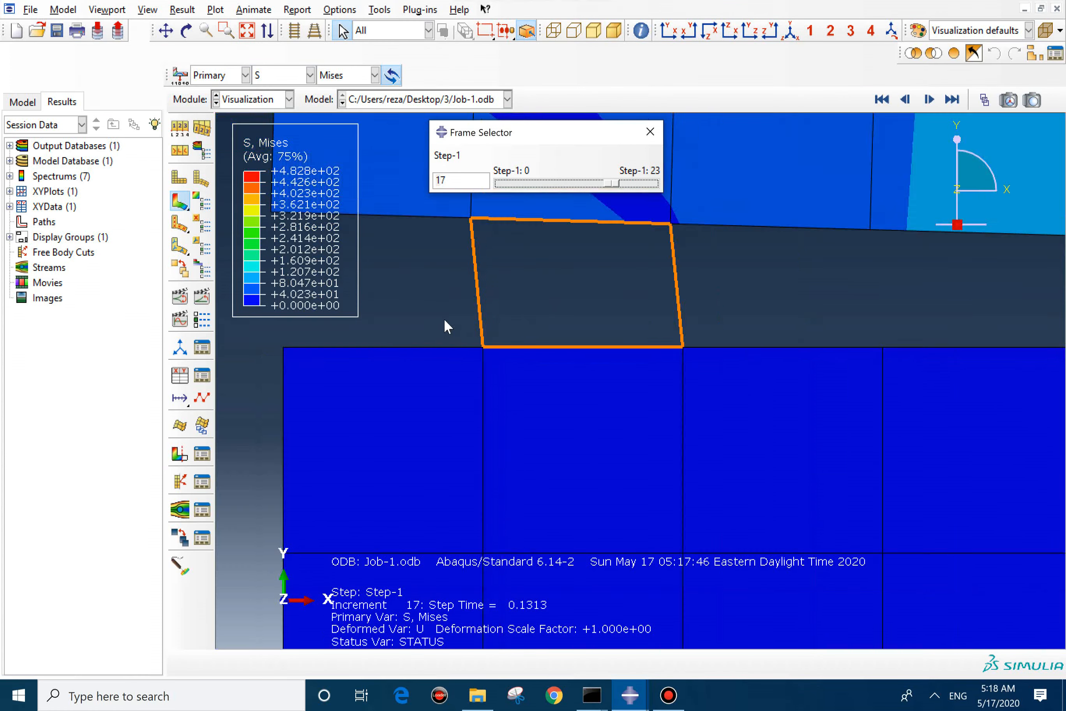
scroll(429, 316, "down", 6)
key("Right")
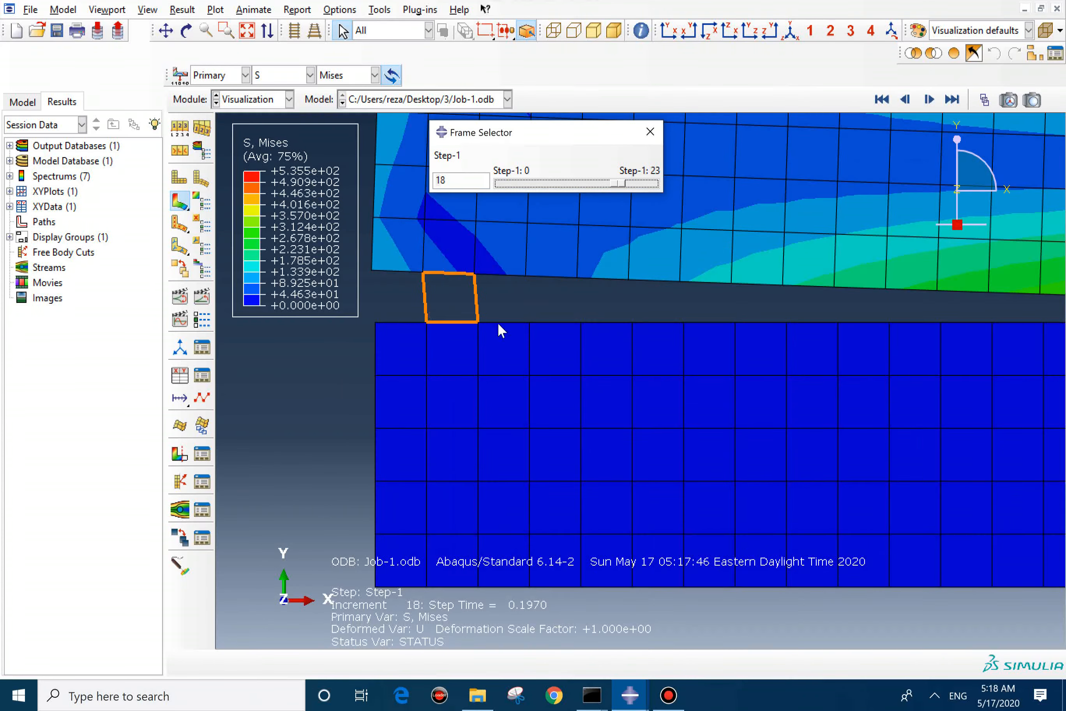
scroll(497, 322, "down", 4)
key("Right")
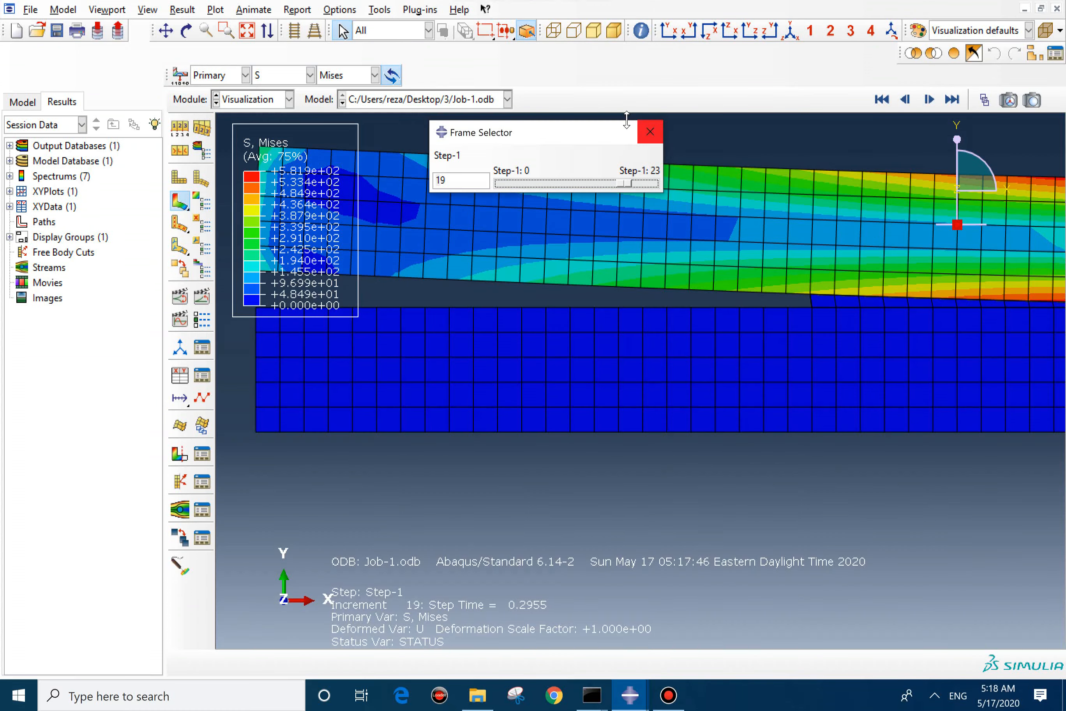
Close the frame selector and contour the STATUS output variable on the deformed model.
left_click(651, 131)
left_click(268, 82)
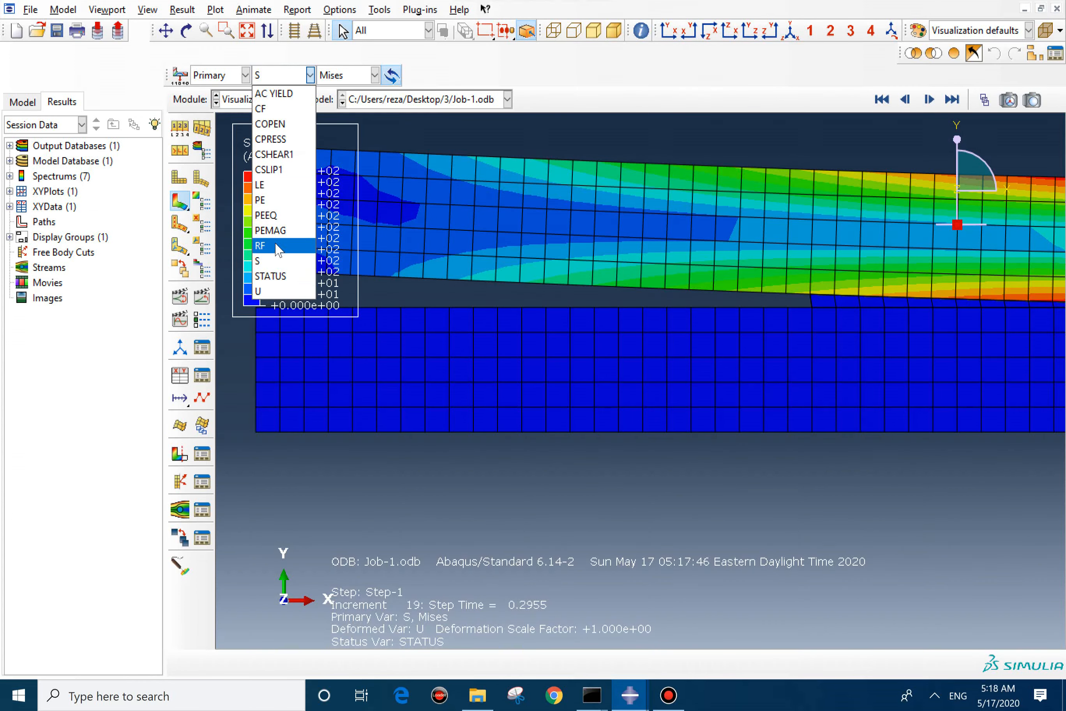
left_click(270, 275)
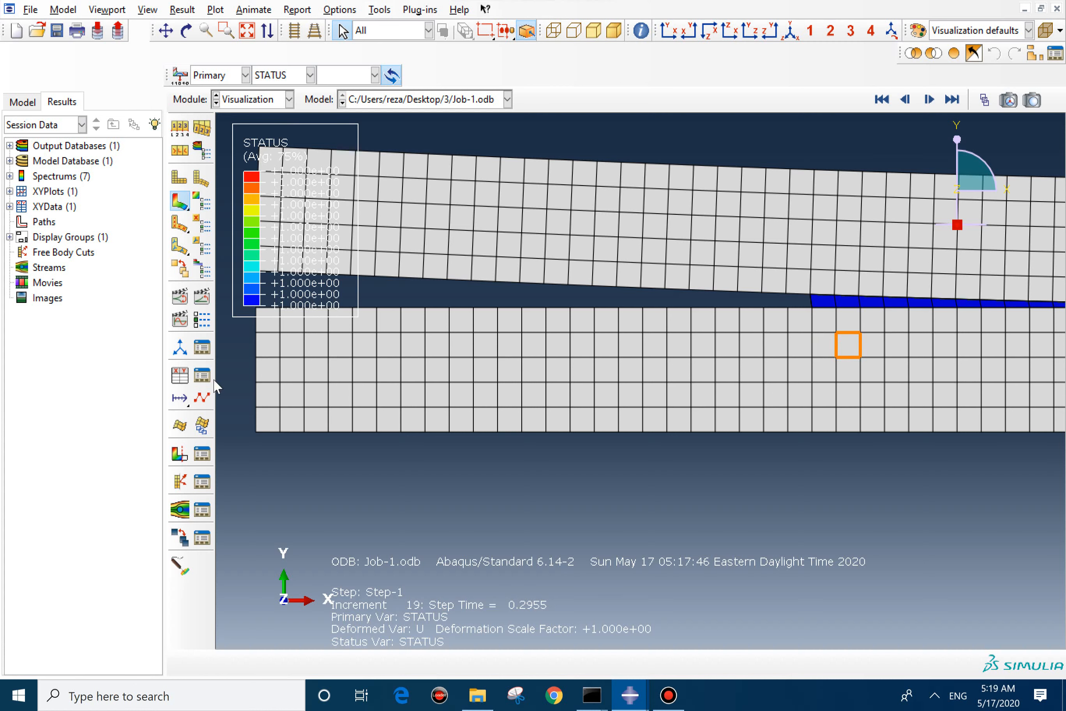
Plot the whole-model total energy ETOTAL from the ODB history output and return to the STATUS contours on the deformed shape.
left_click(184, 378)
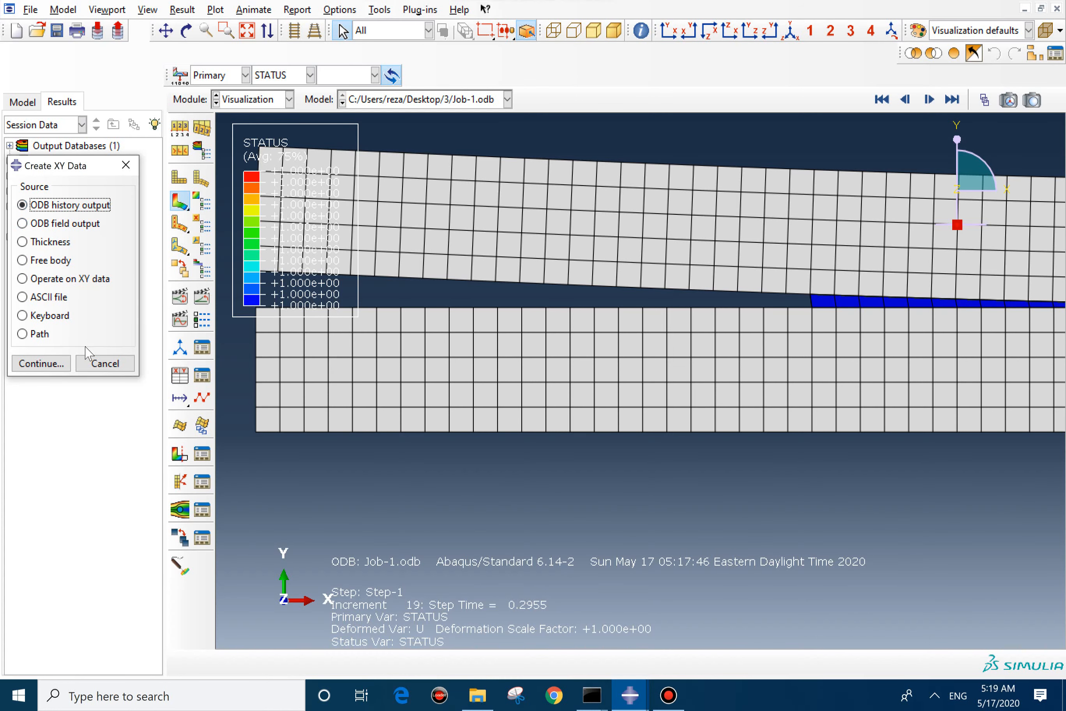
left_click(54, 366)
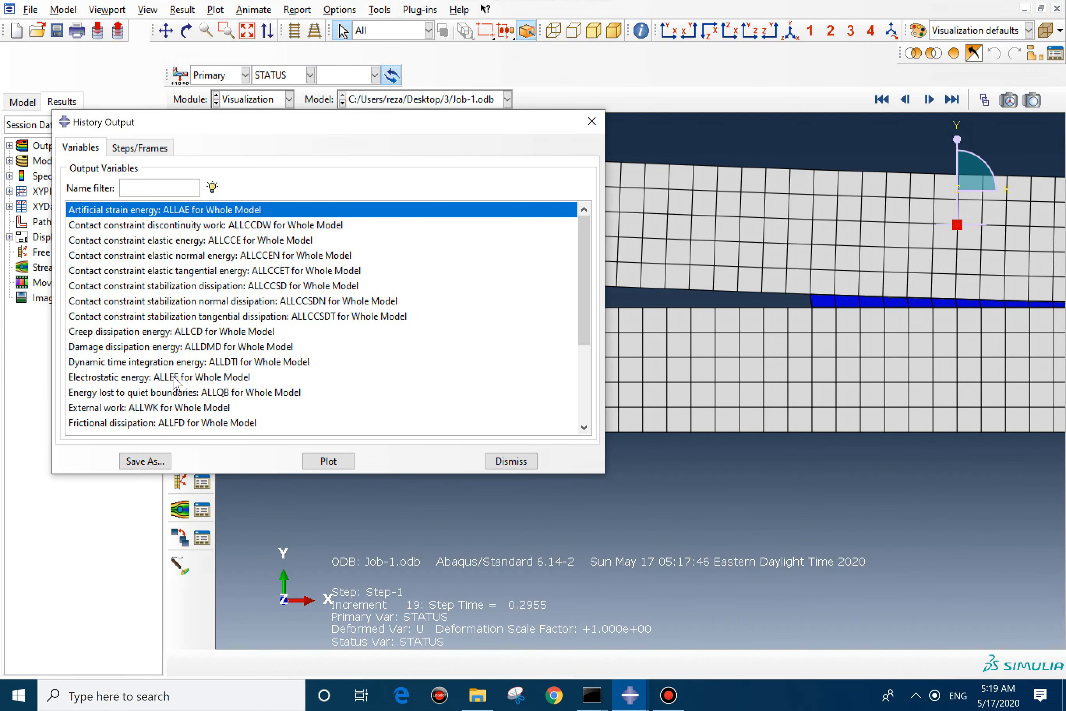
left_click(134, 380)
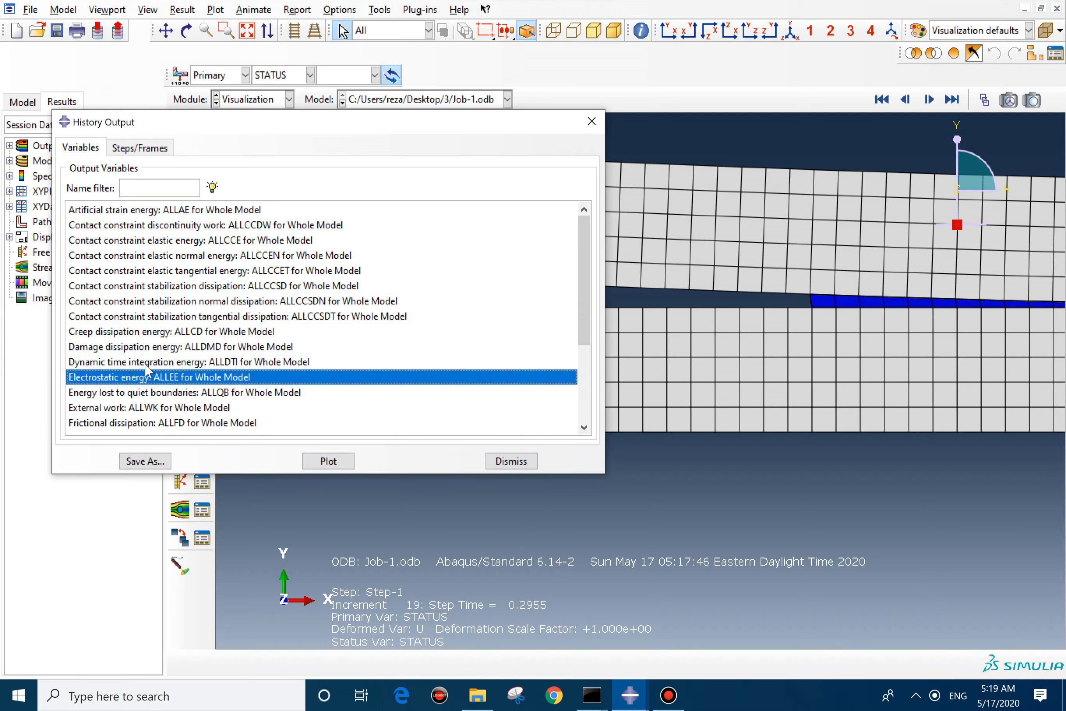
scroll(207, 330, "down", 3)
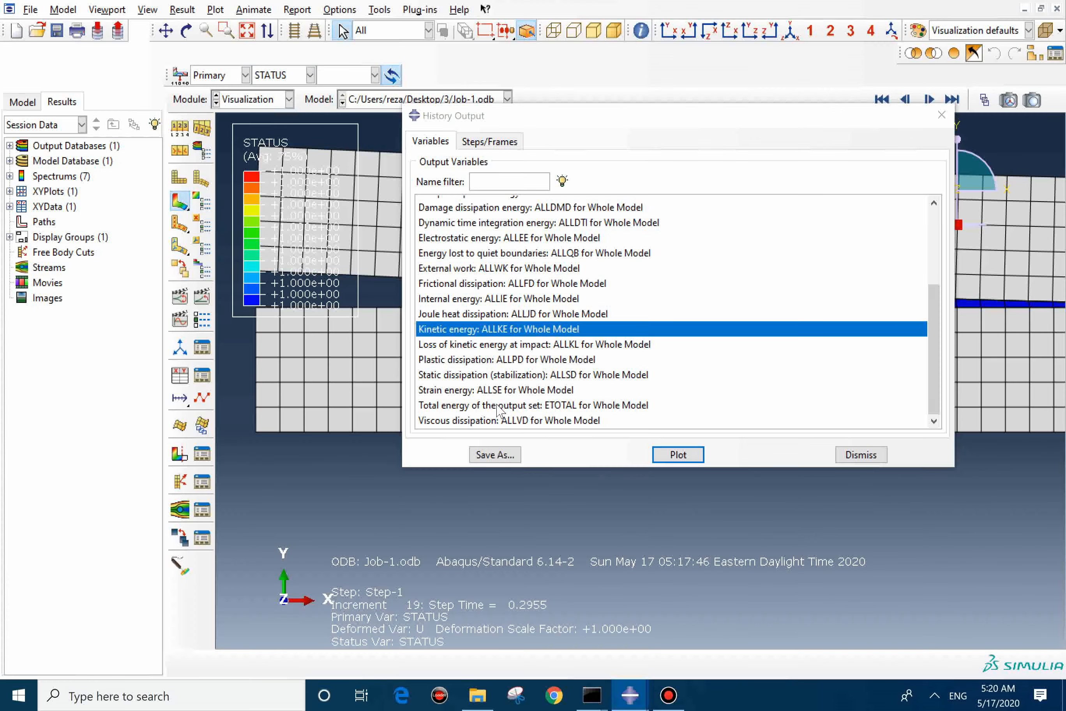
left_click(497, 404)
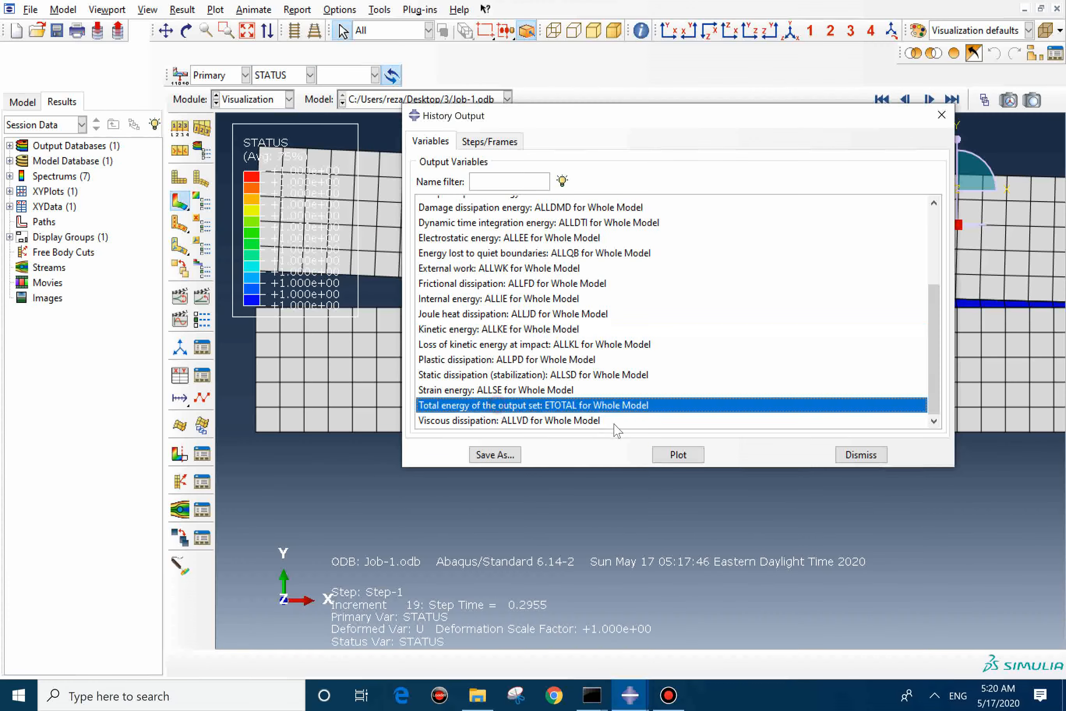
left_click(670, 455)
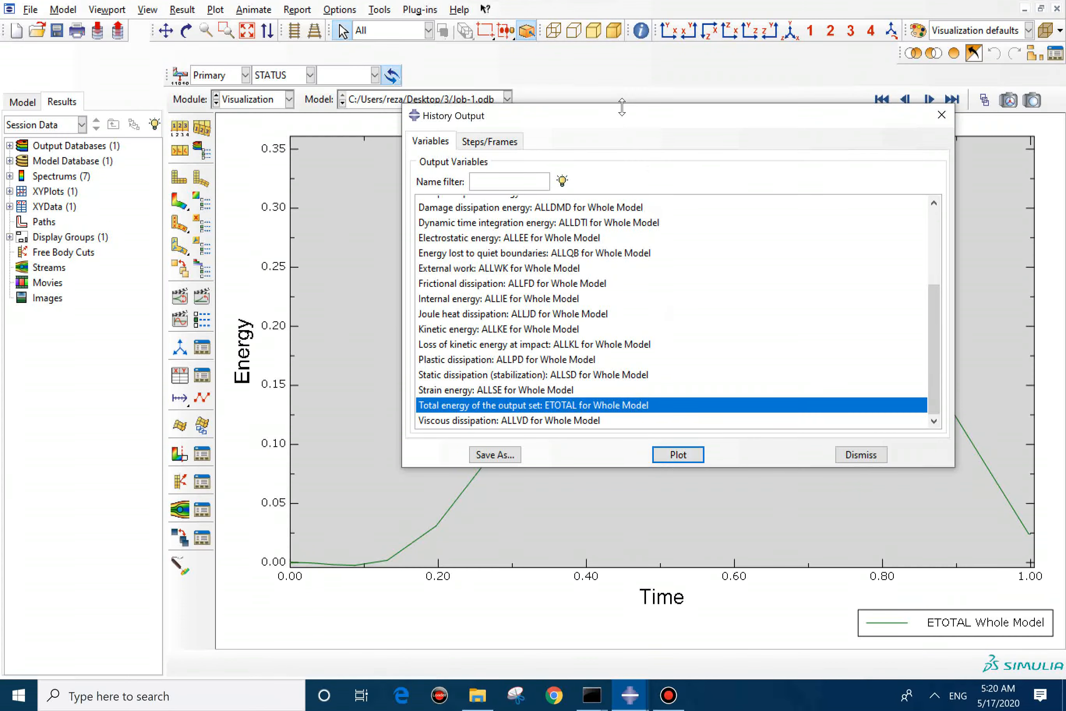
left_click_drag(624, 111, 589, 92)
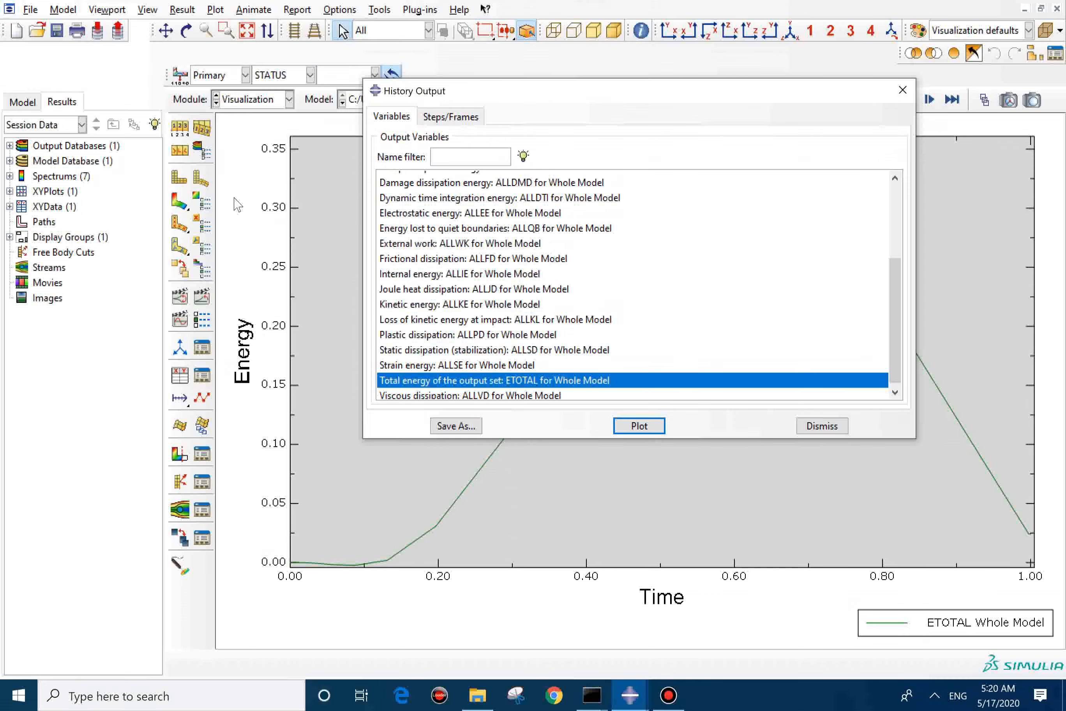
left_click(186, 206)
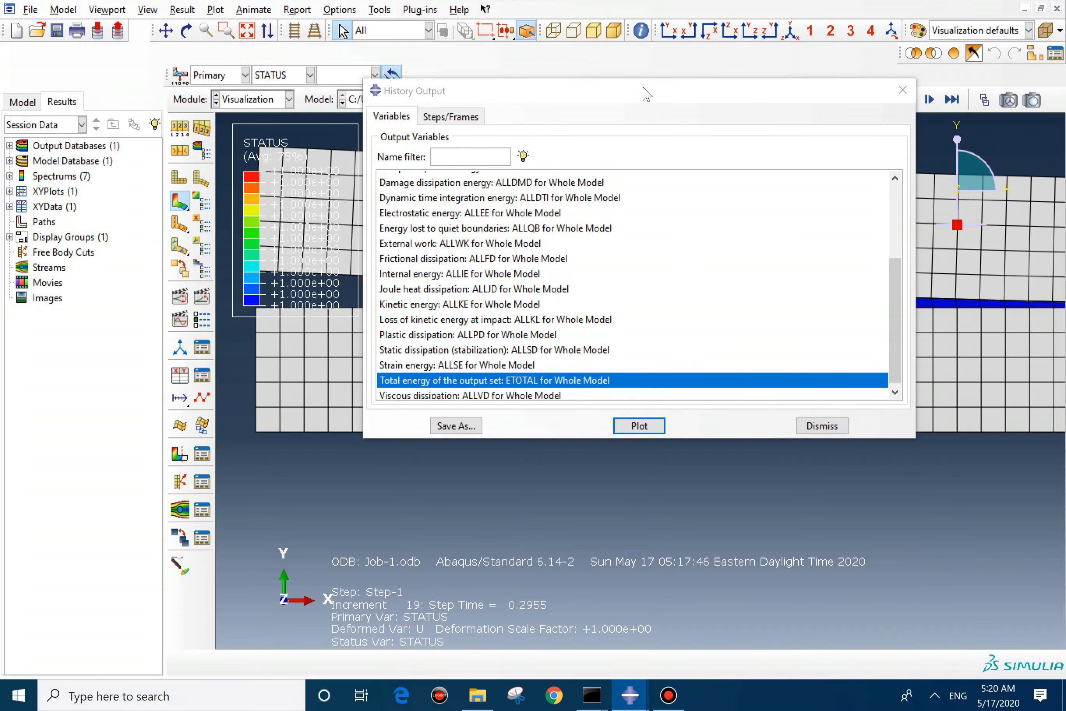